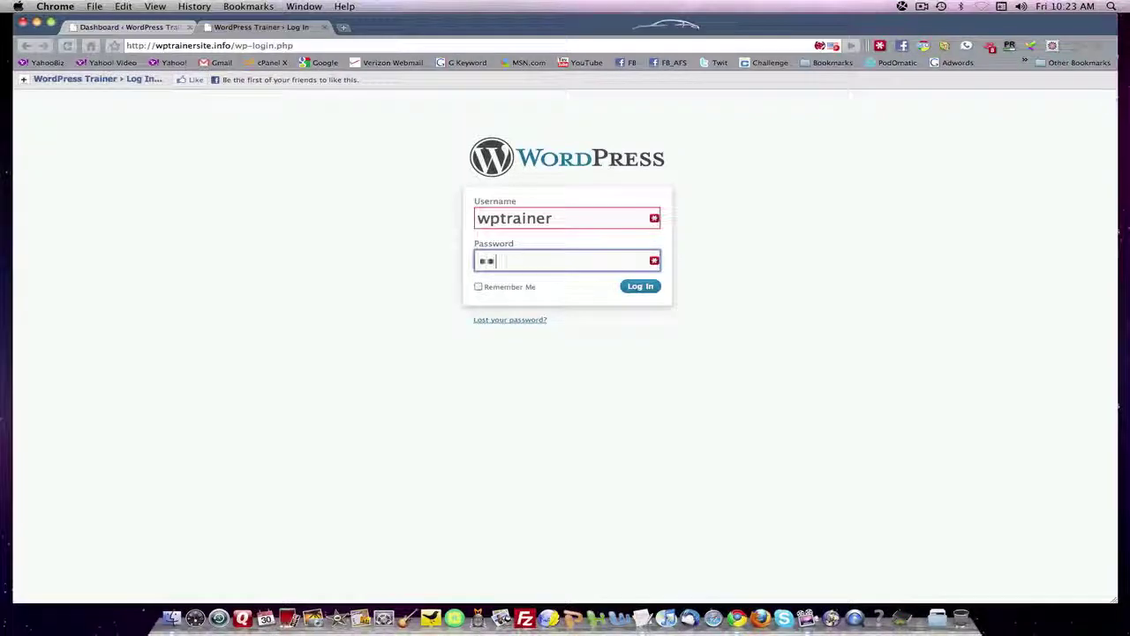
- Log in to the WordPress admin with the account password and open the Posts list
text(•••••••)
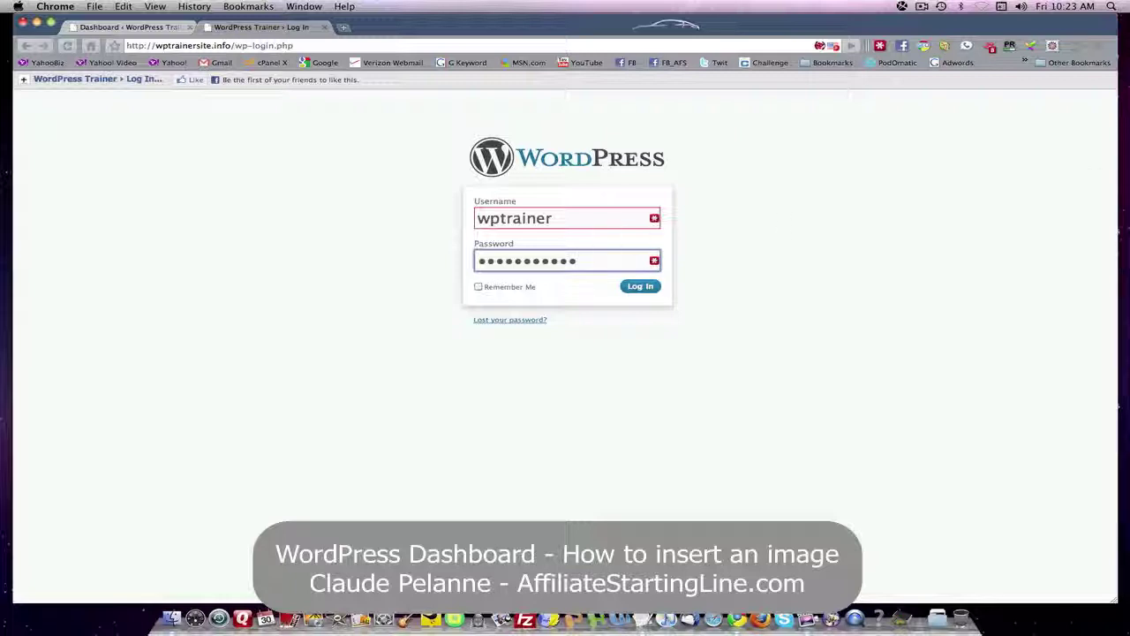
click(642, 288)
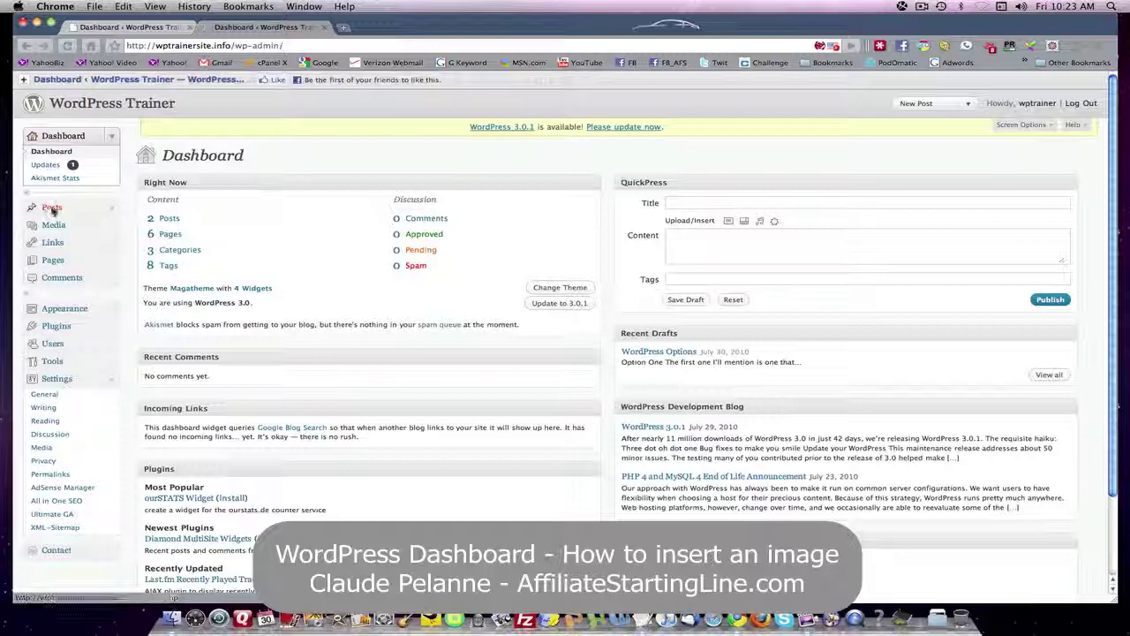
click(51, 209)
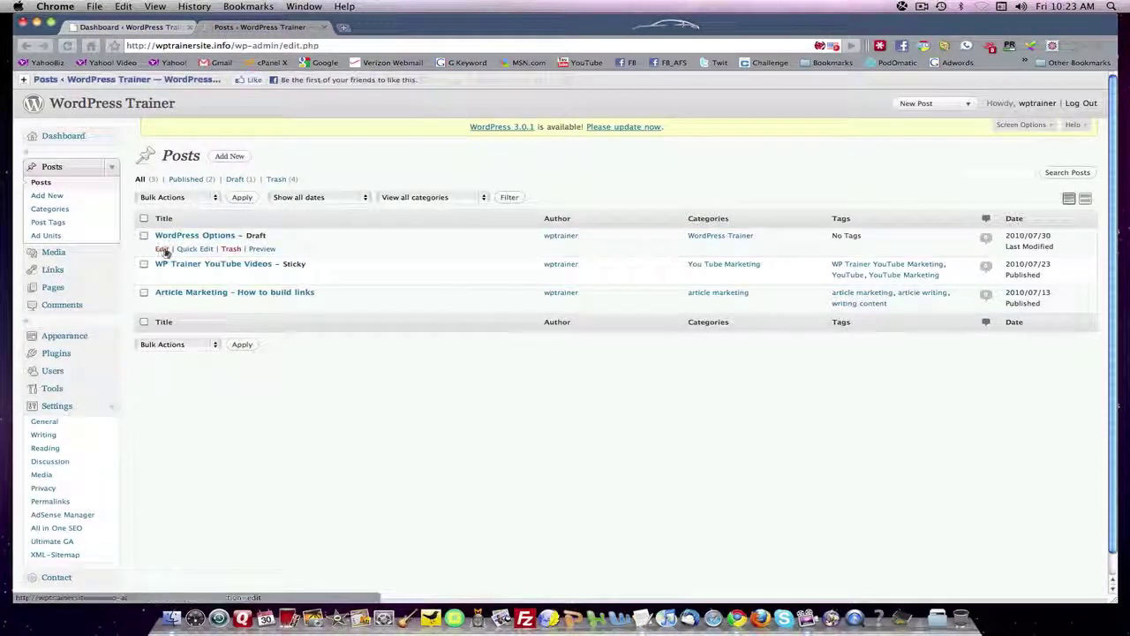
- Open the WordPress Options draft and add 'There are different types of WordPress Options.' above Option One
click(162, 249)
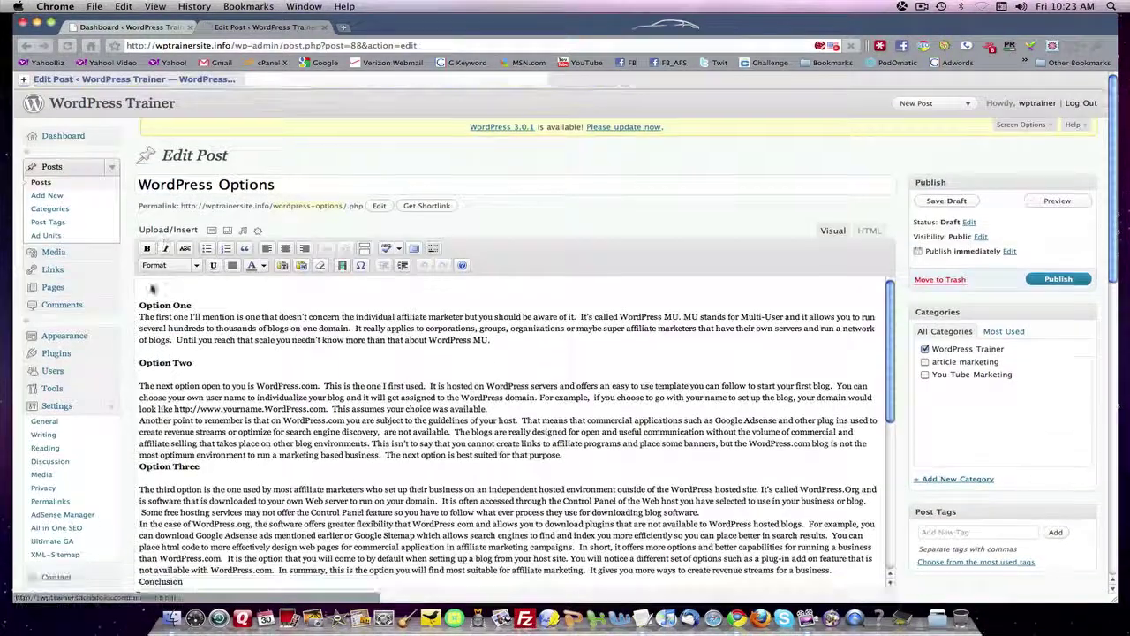
click(202, 307)
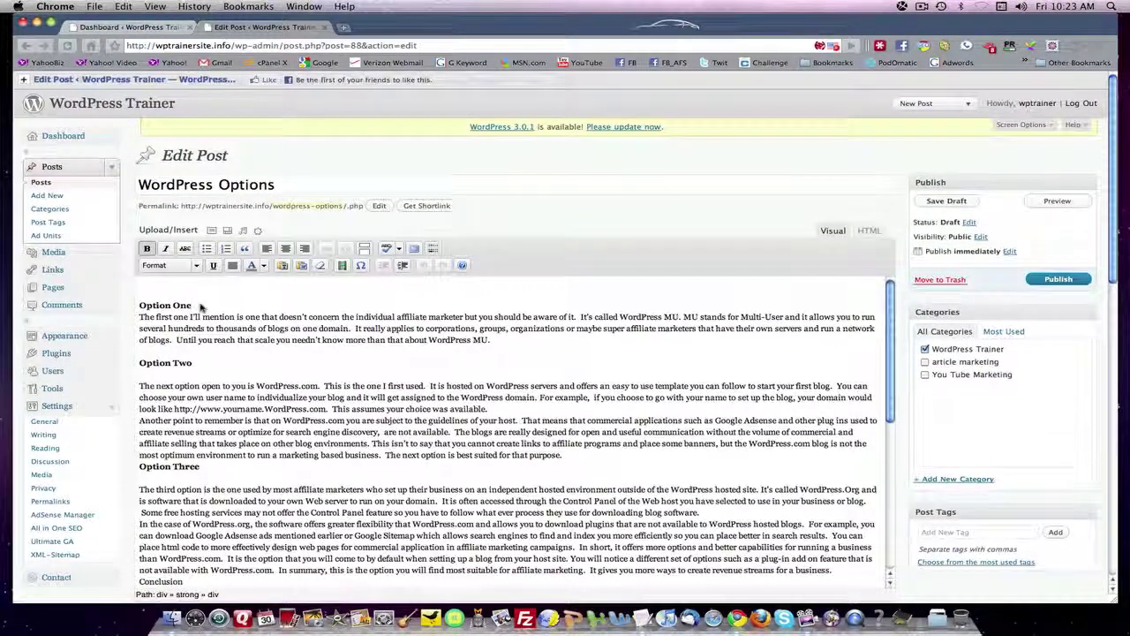
scroll(212, 311, down, 4)
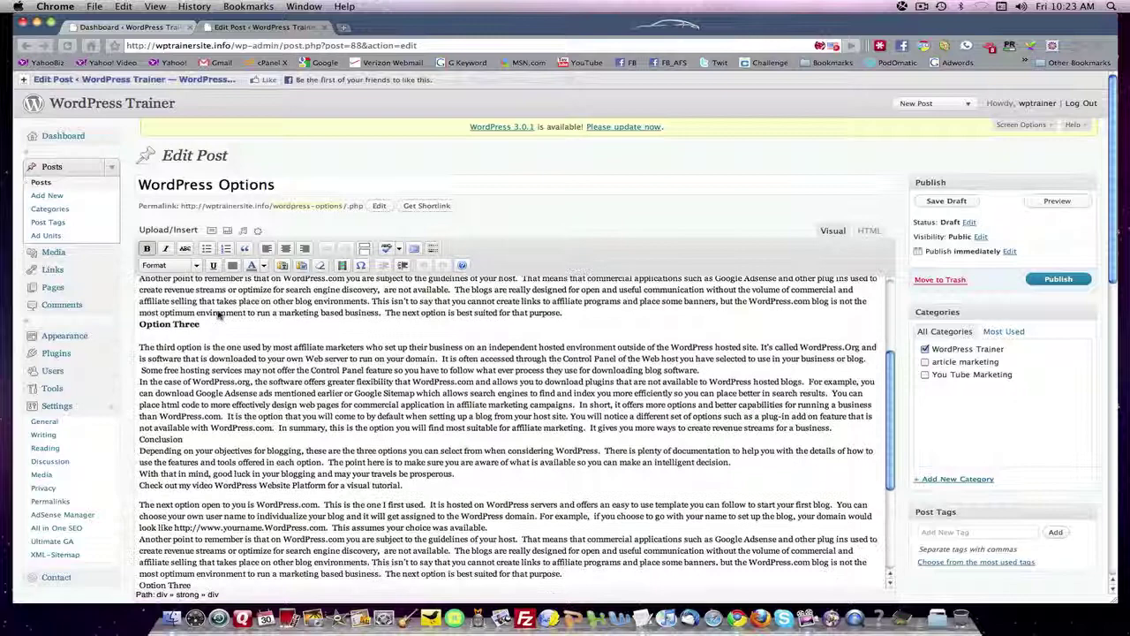
scroll(219, 315, up, 4)
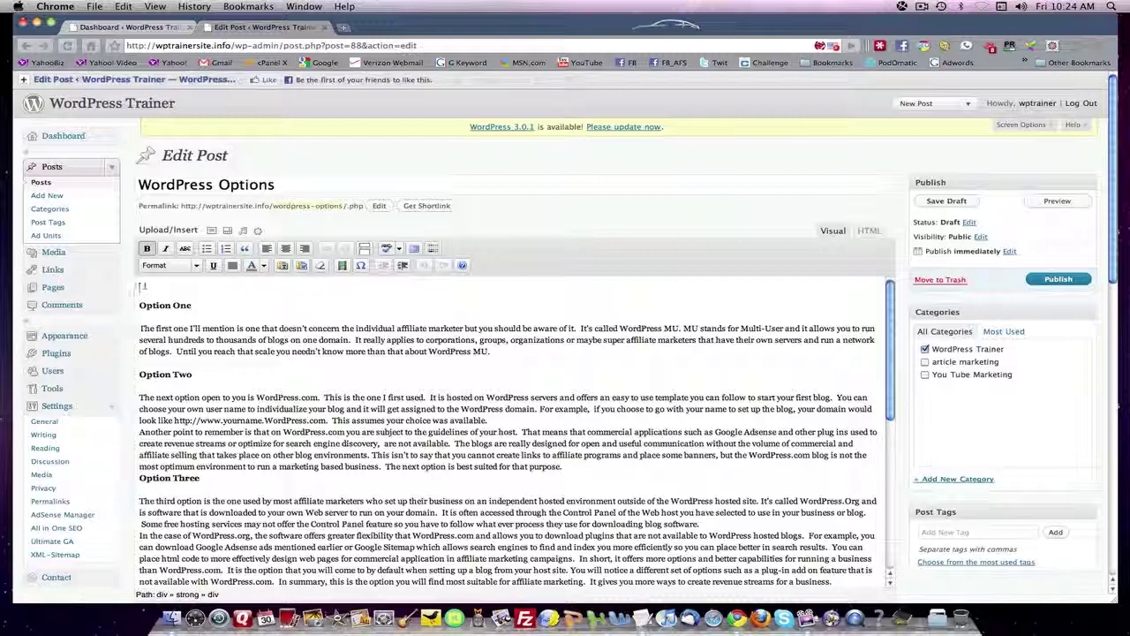
text(Three)
text(ere are different types)
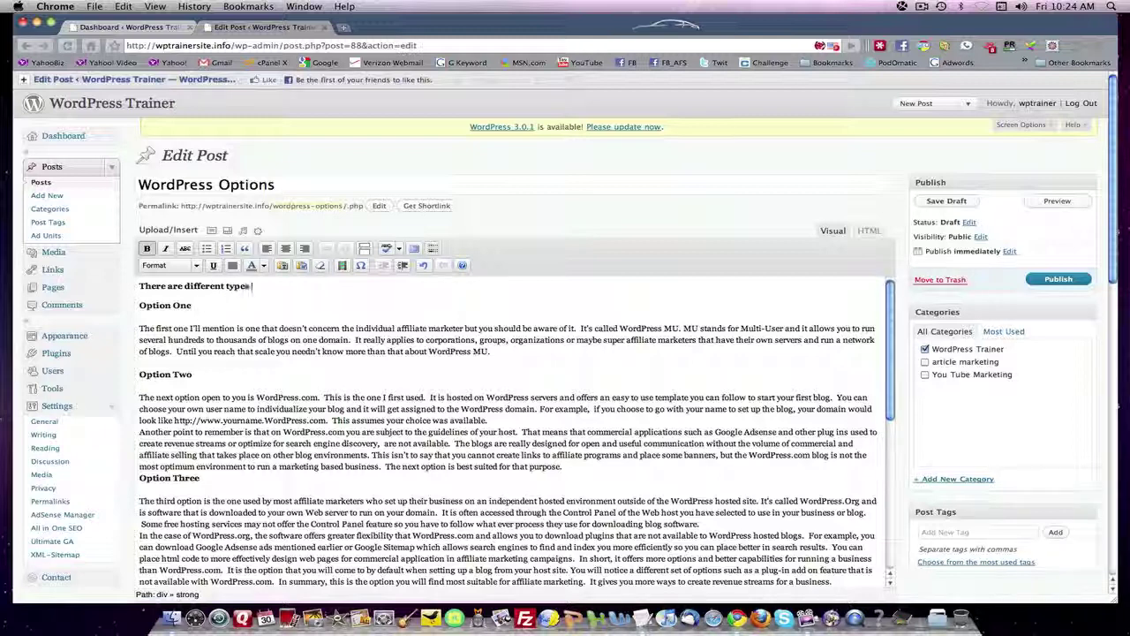
text(Word)
text(pti)
text(ons.)
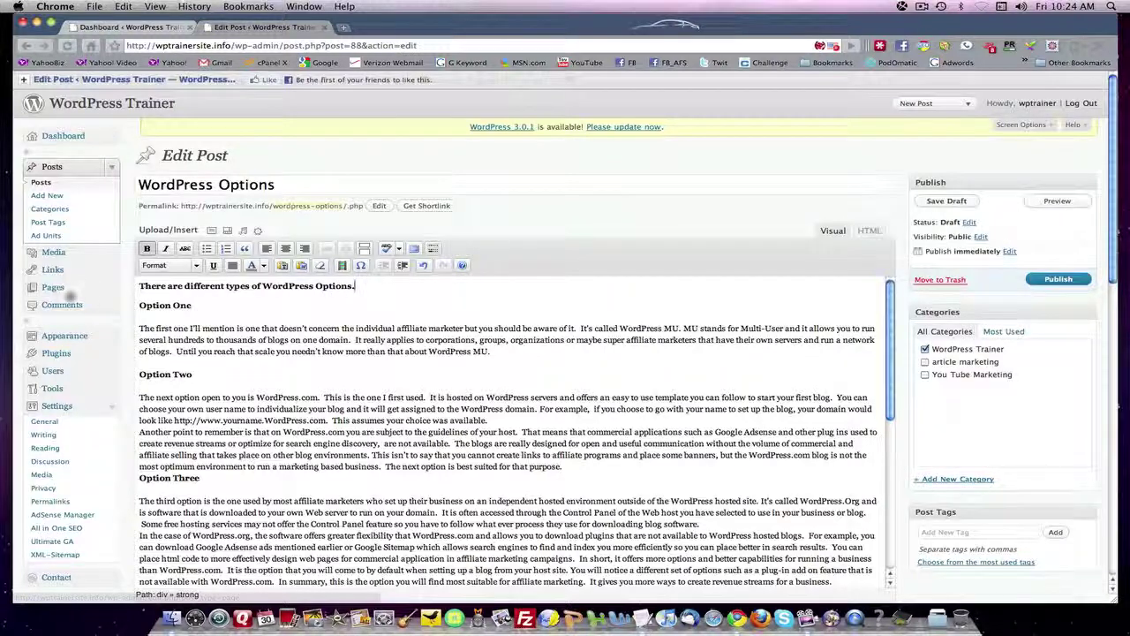
- Remove bold from the opening line and format it as Heading 2
drag(139, 285, 355, 287)
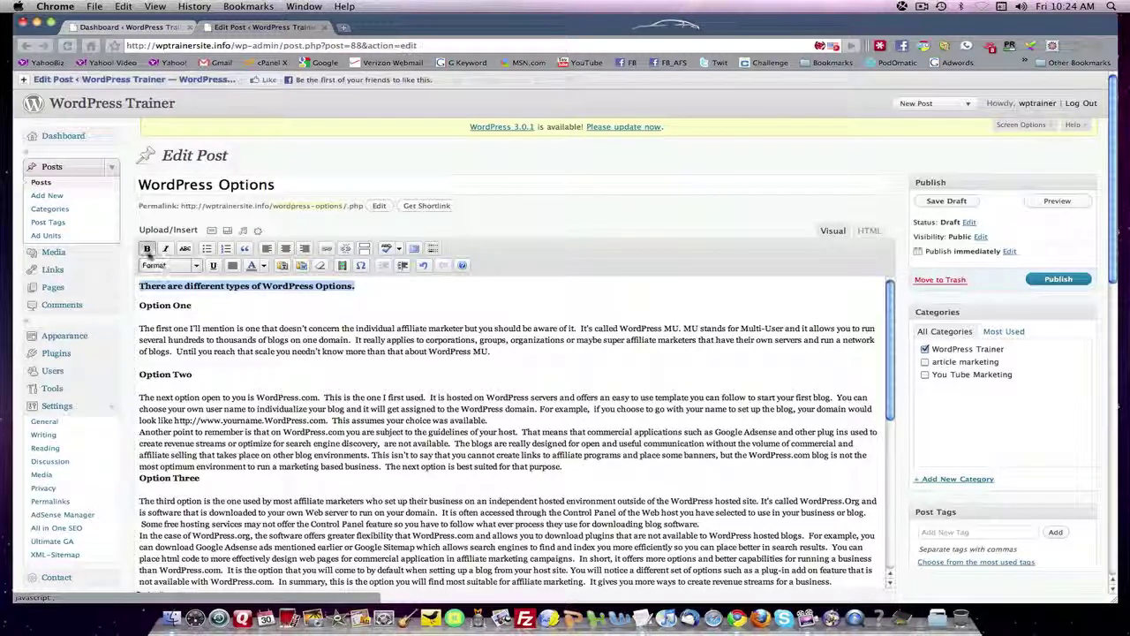
click(146, 248)
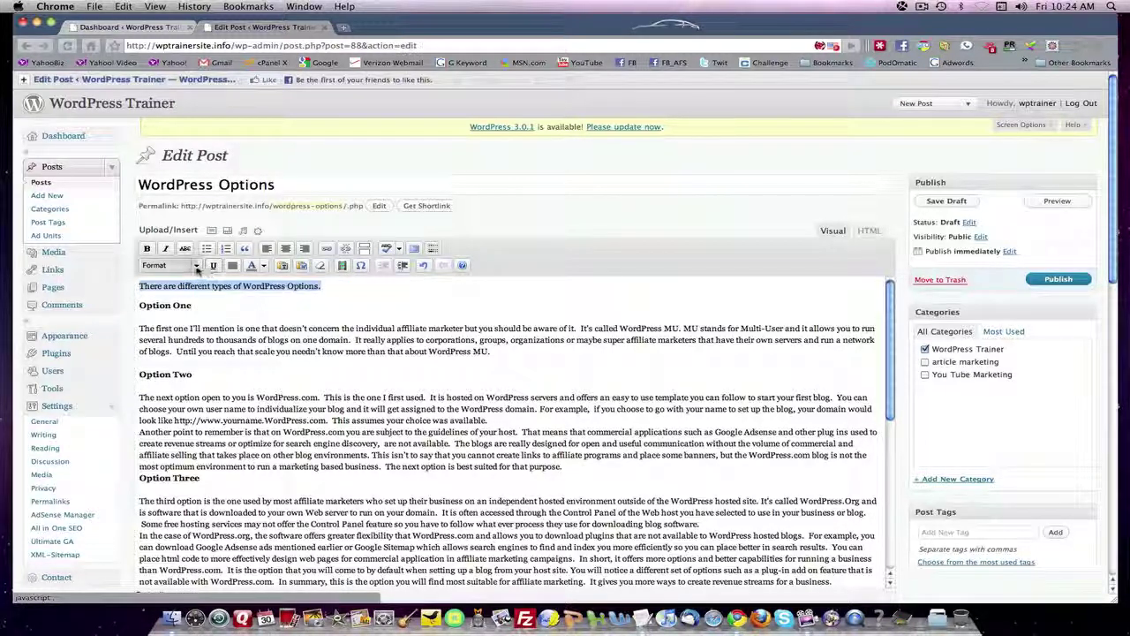
click(172, 264)
click(181, 357)
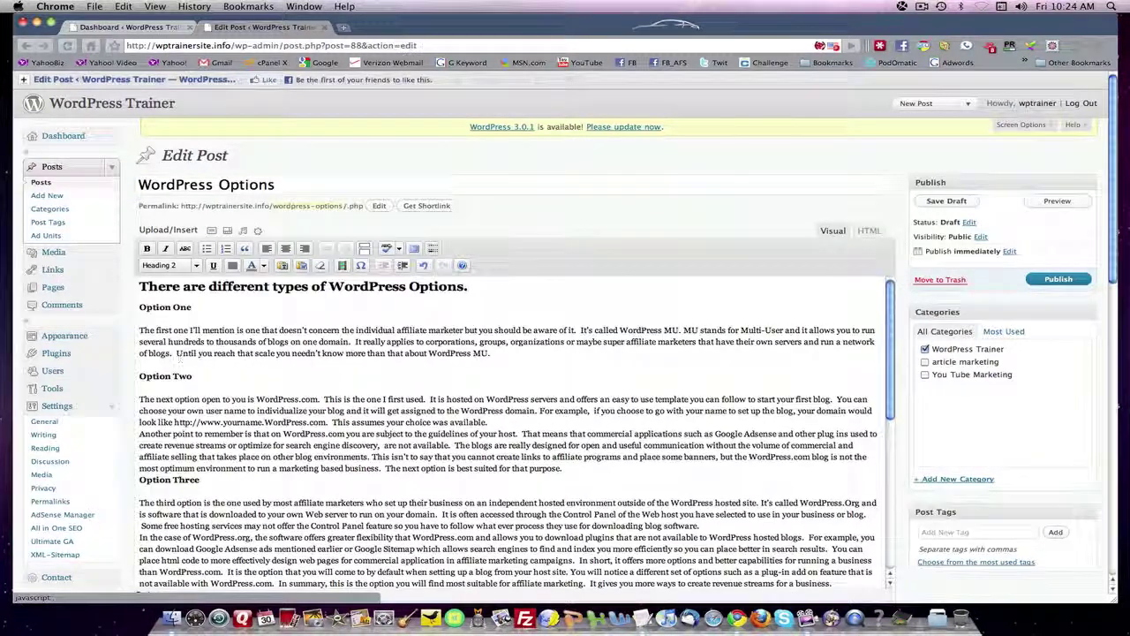
click(471, 292)
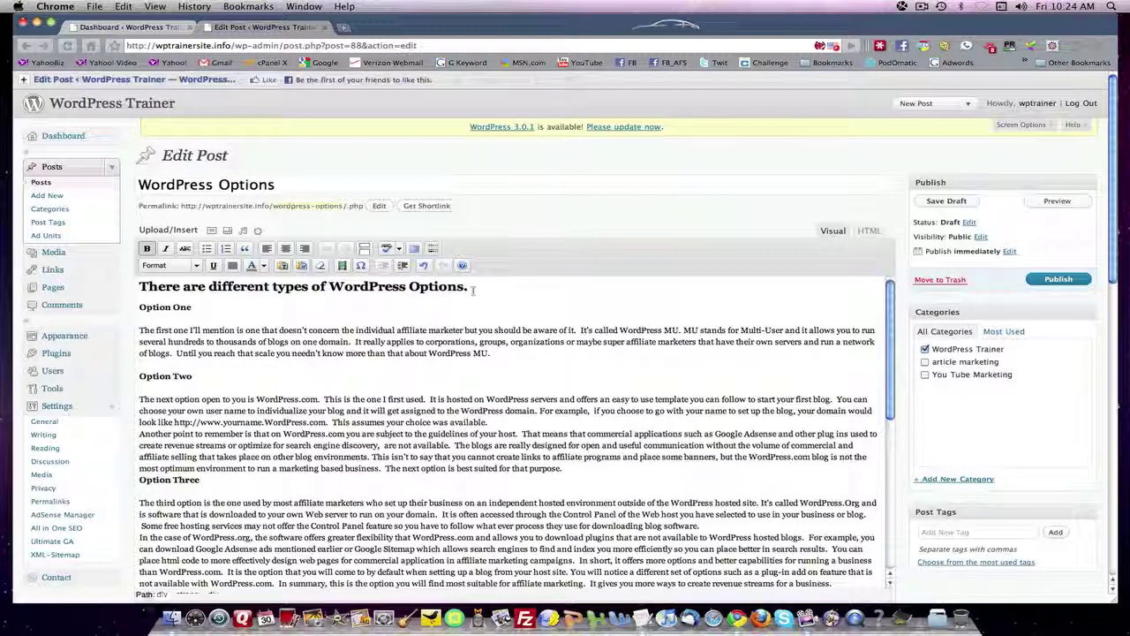
triple_click(469, 294)
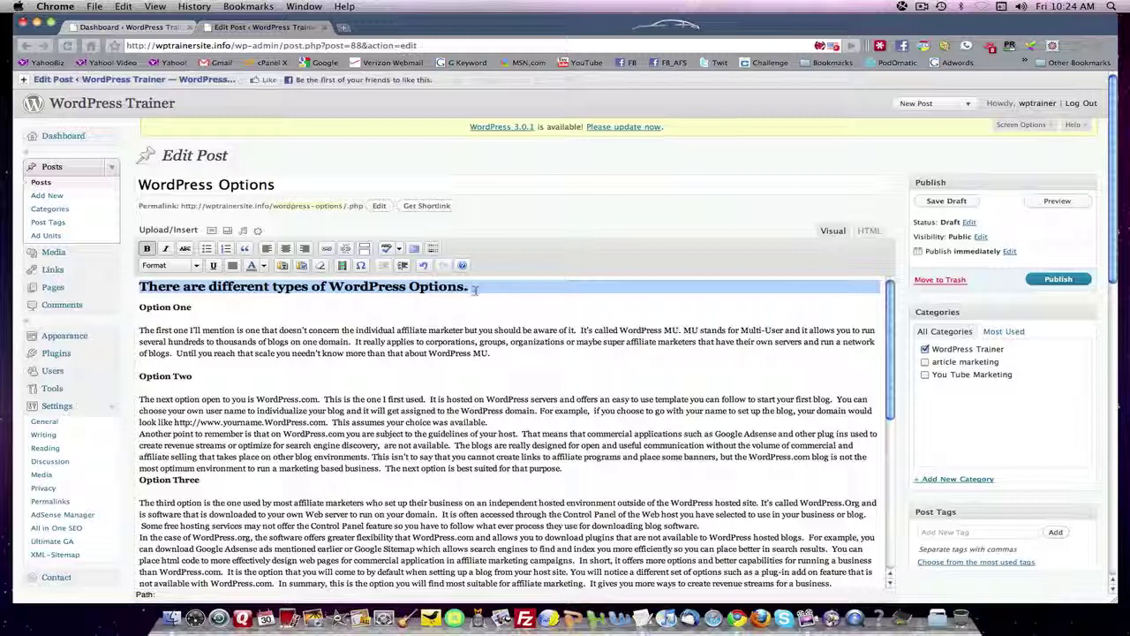
click(484, 289)
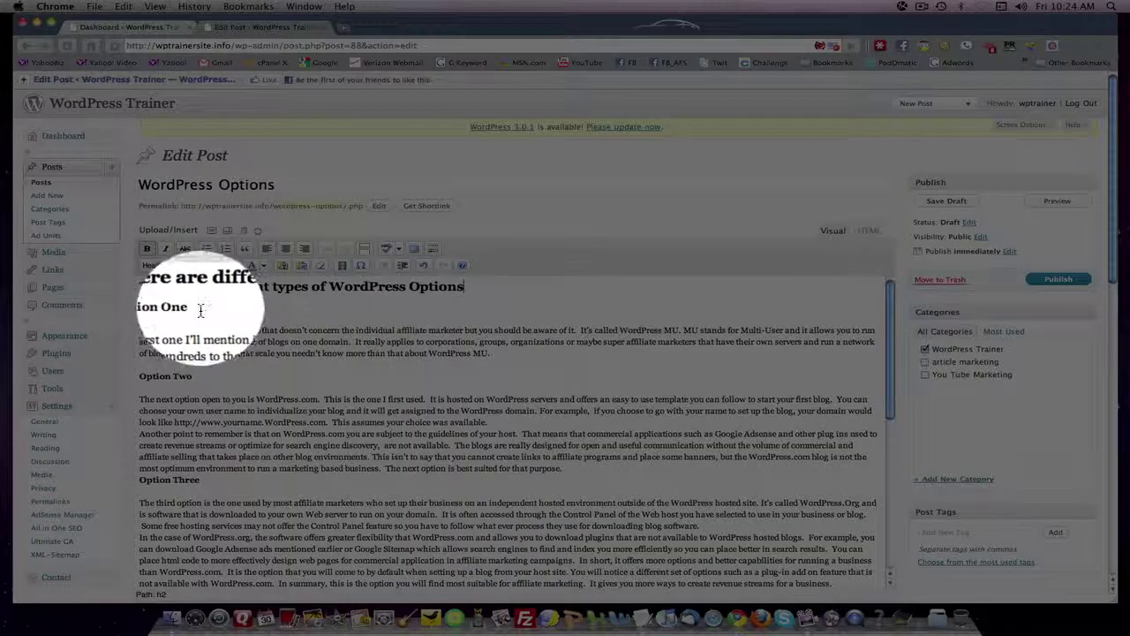
click(198, 309)
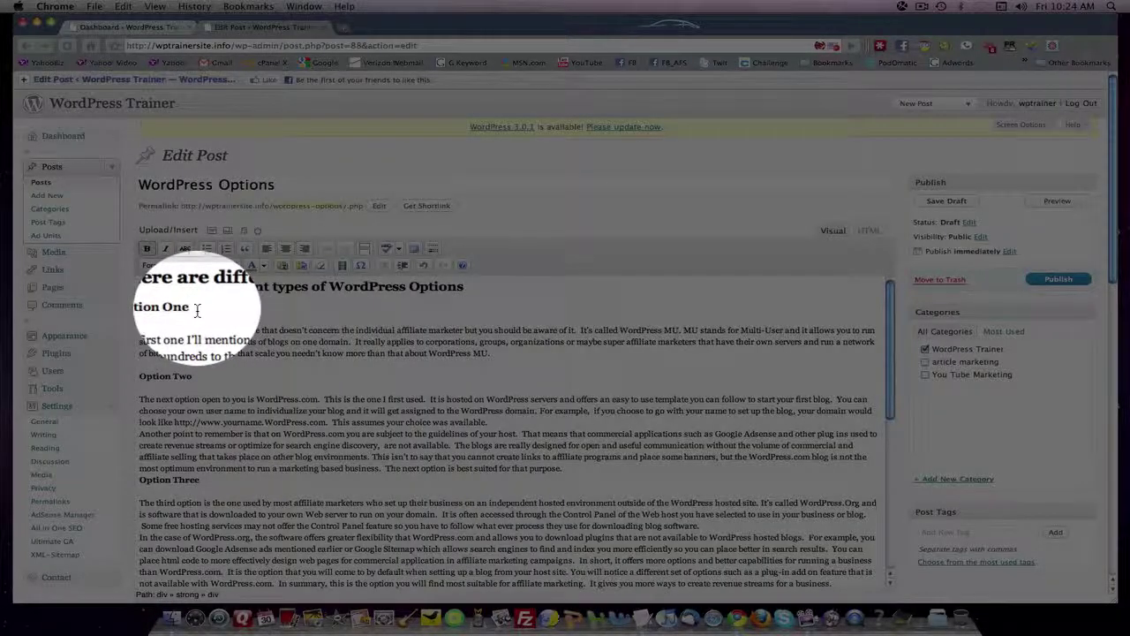
click(201, 378)
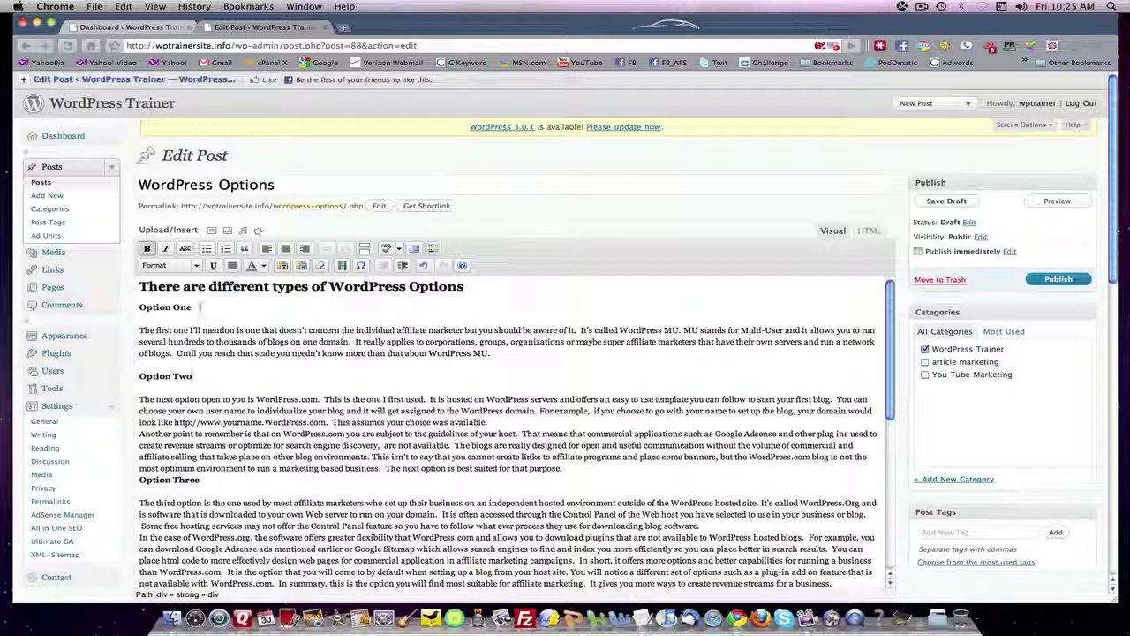
- Upload wordpress.jpeg from the Desktop as an image placed after Option One
click(226, 316)
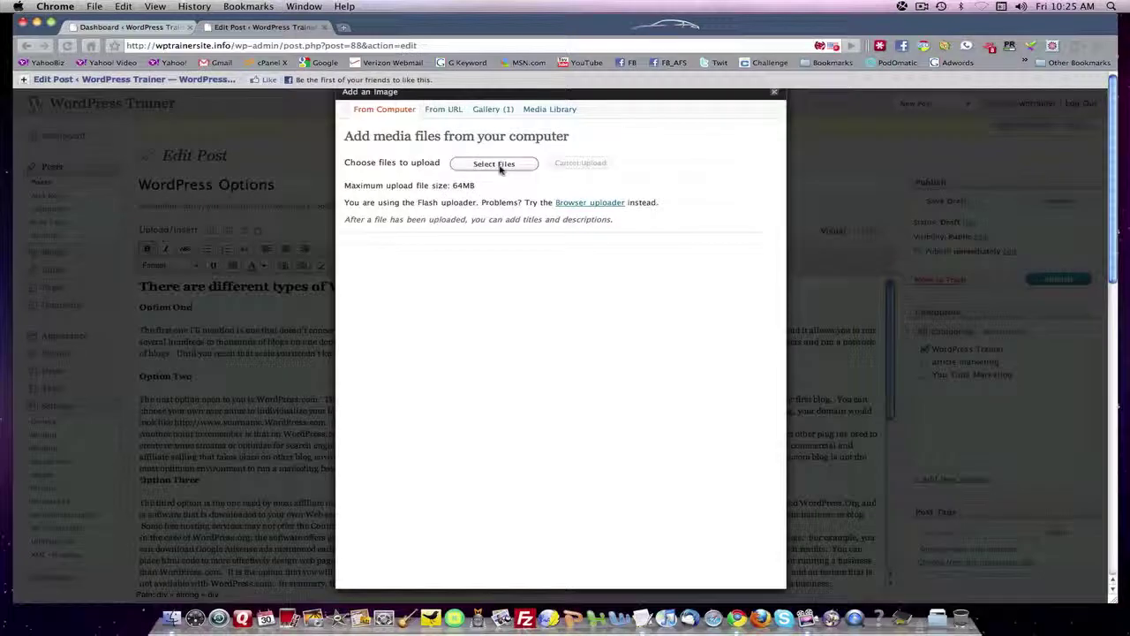
click(499, 164)
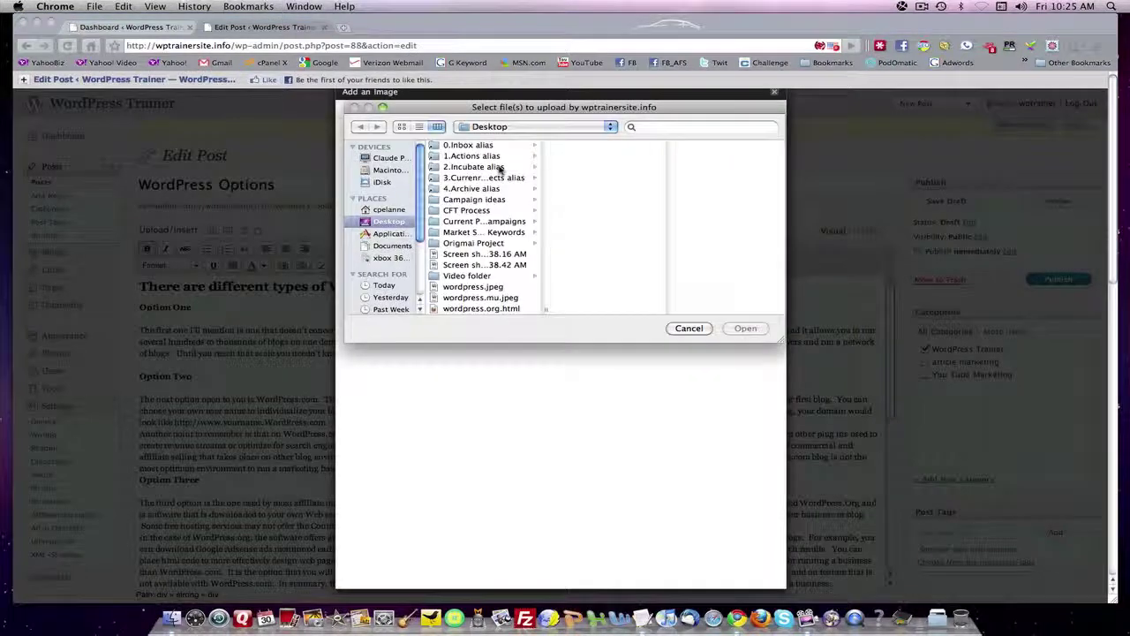
click(391, 221)
click(460, 288)
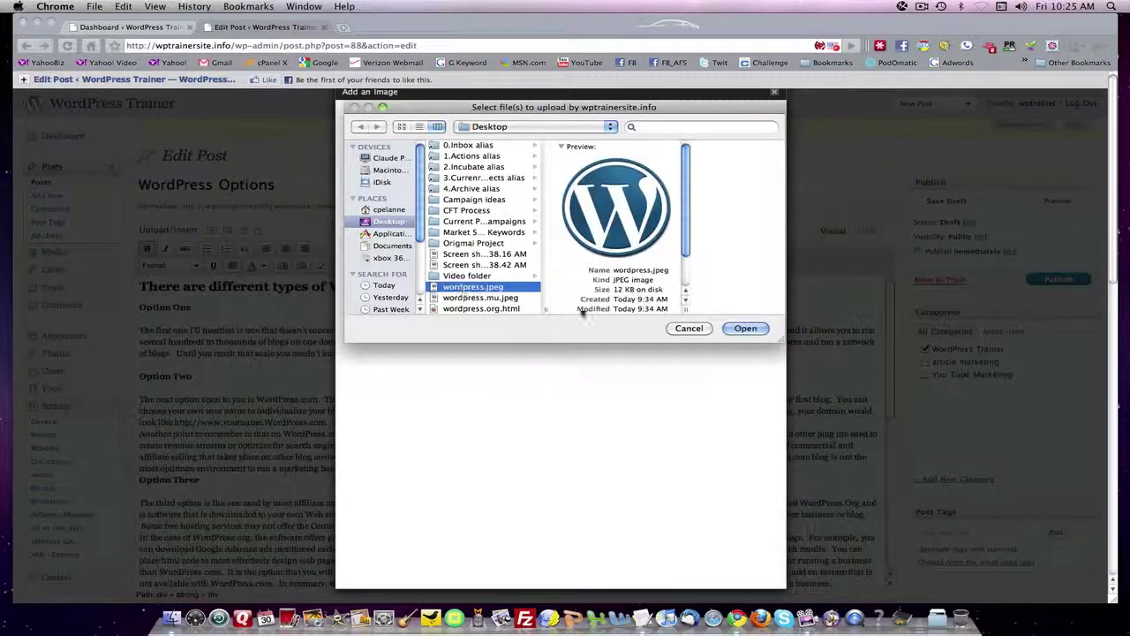
click(746, 328)
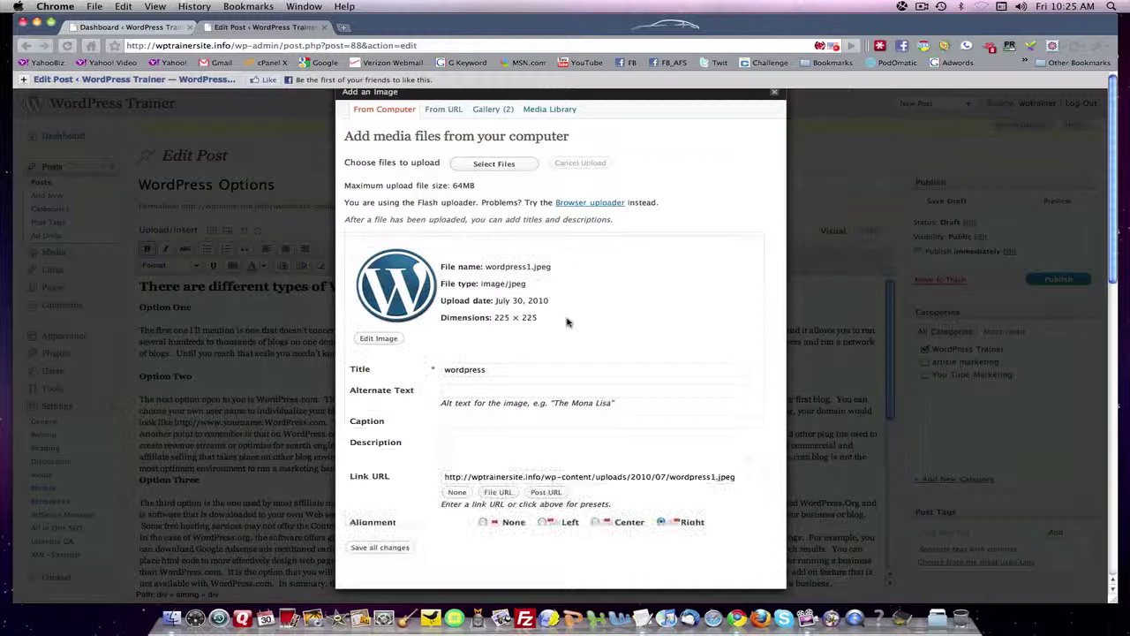
- Retitle the uploaded image 'WordPress.com' with correct capitalisation
scroll(567, 322, down, 2)
scroll(565, 321, down, 2)
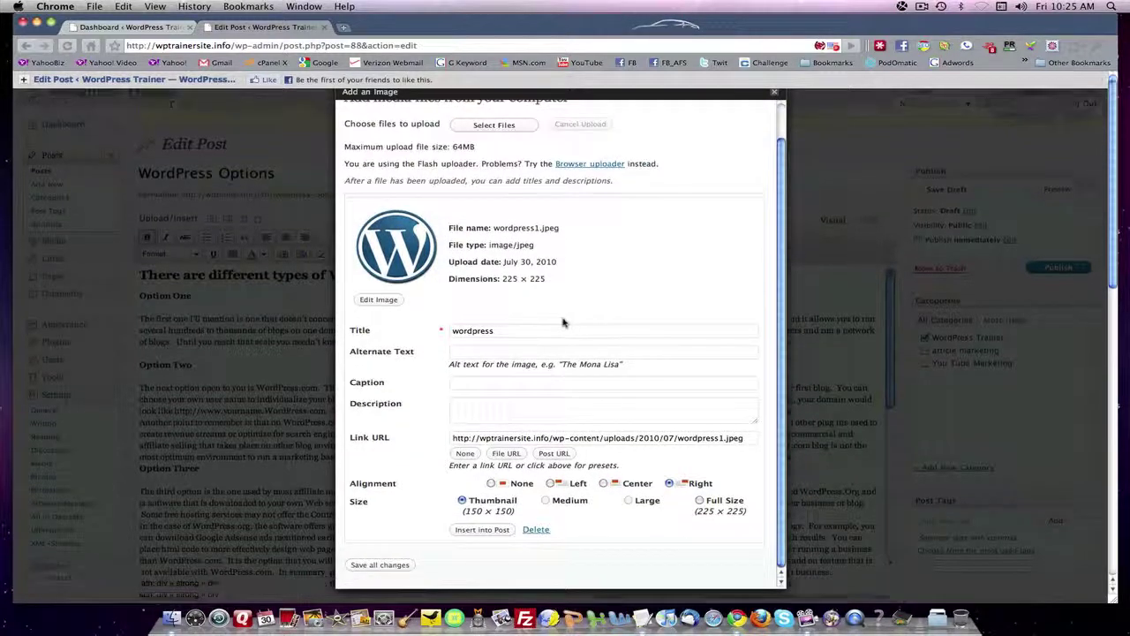
click(510, 332)
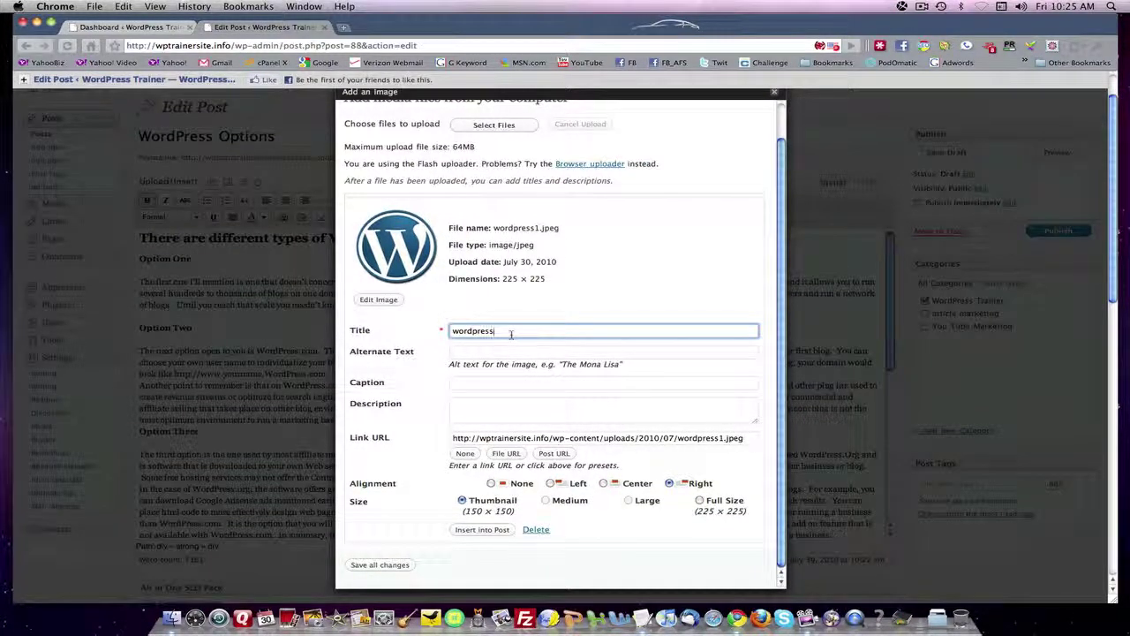
text(imahe)
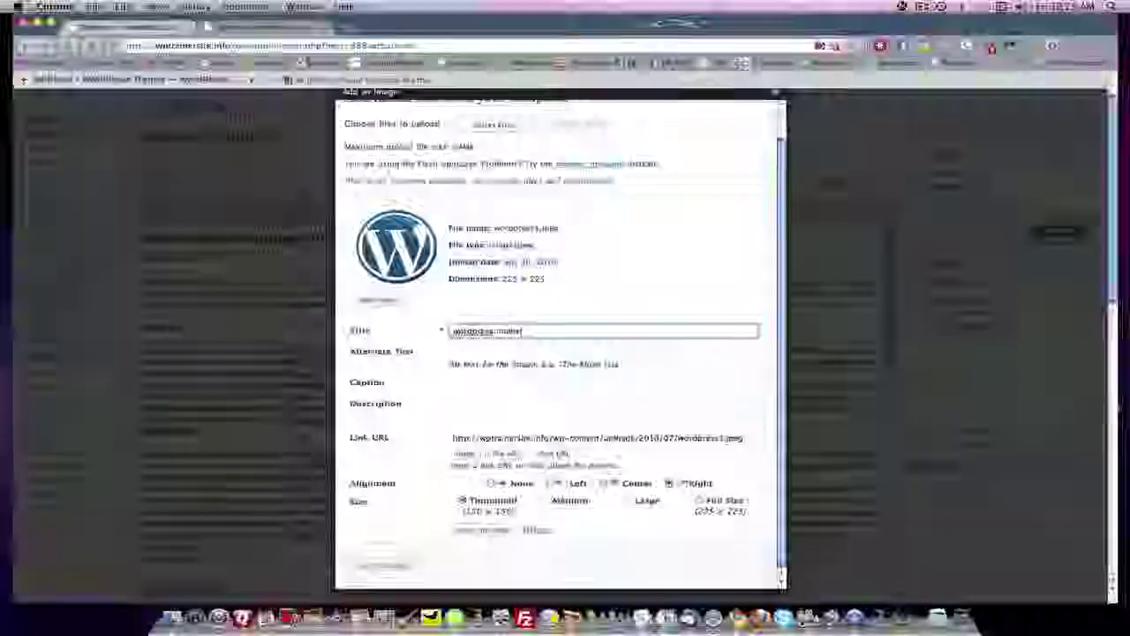
key(BackSpace)
key(BackSpace)
key(BackSpace)
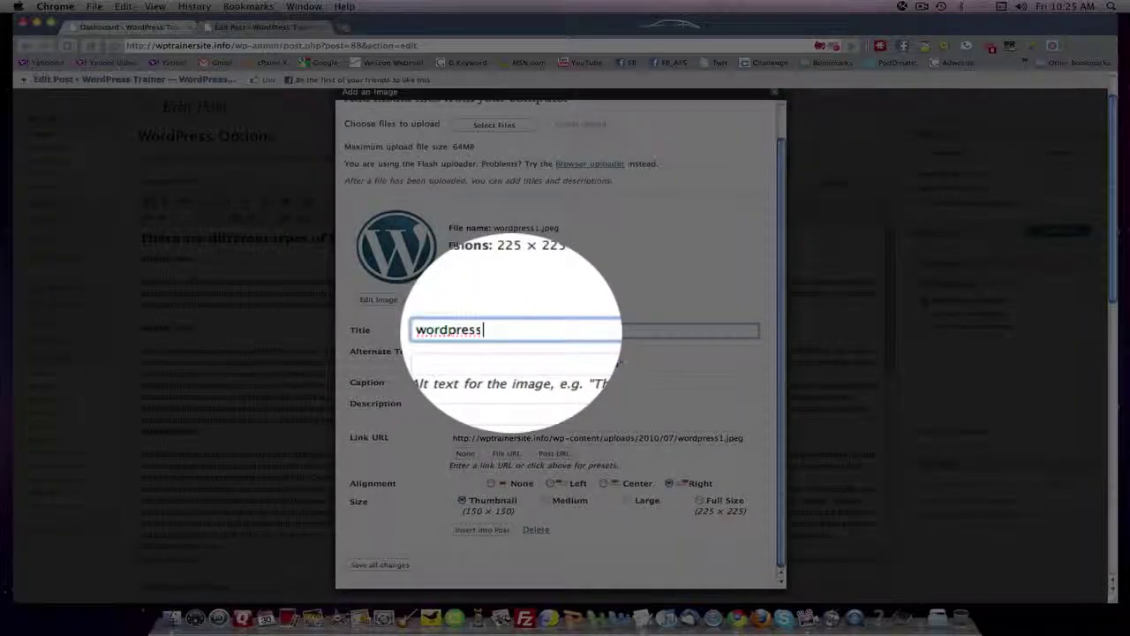
text(.com)
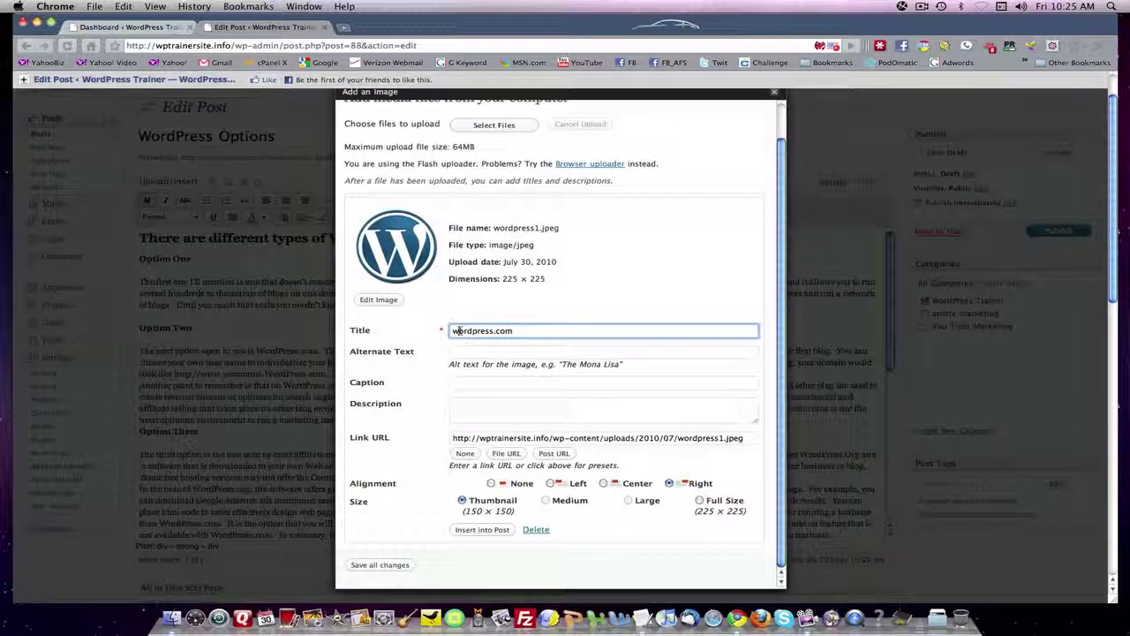
click(460, 331)
key(BackSpace)
text(W)
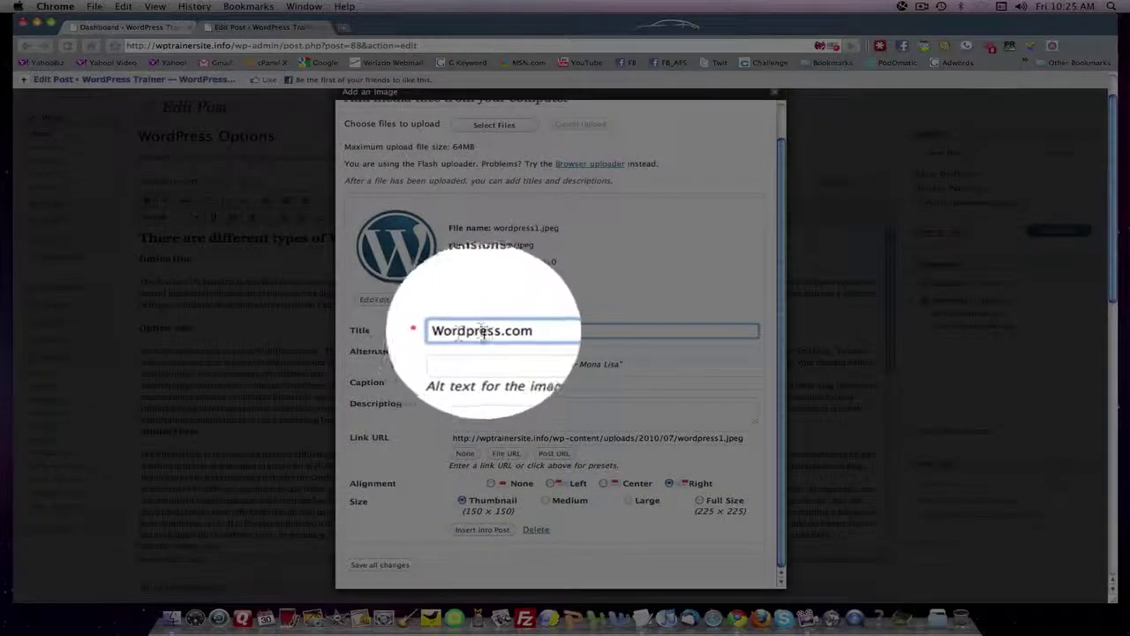
click(480, 331)
key(BackSpace)
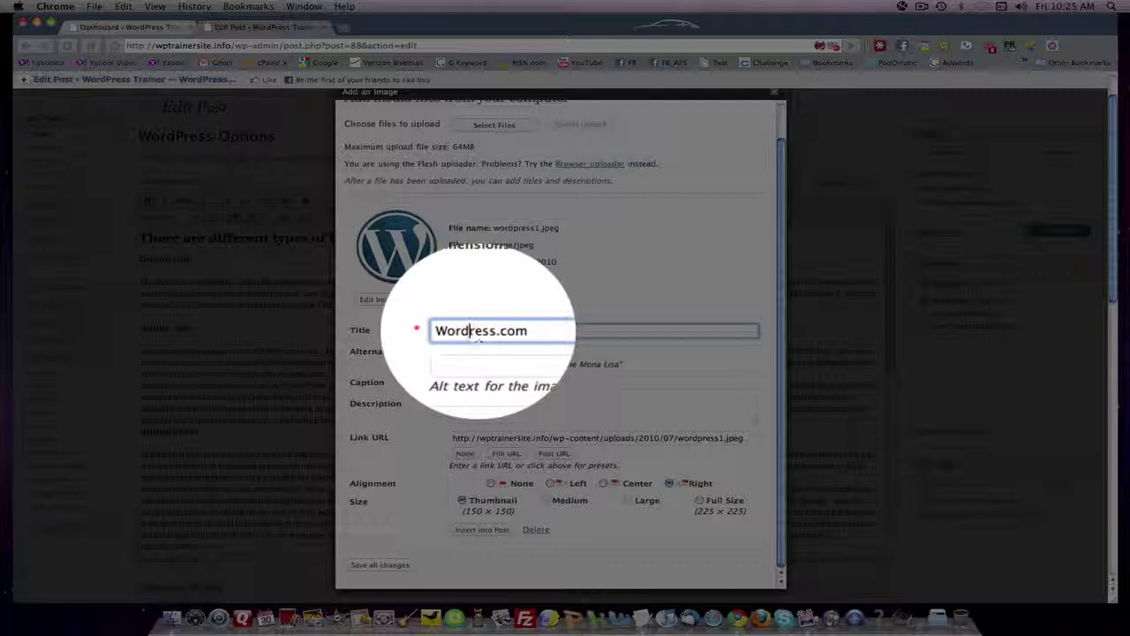
text(P)
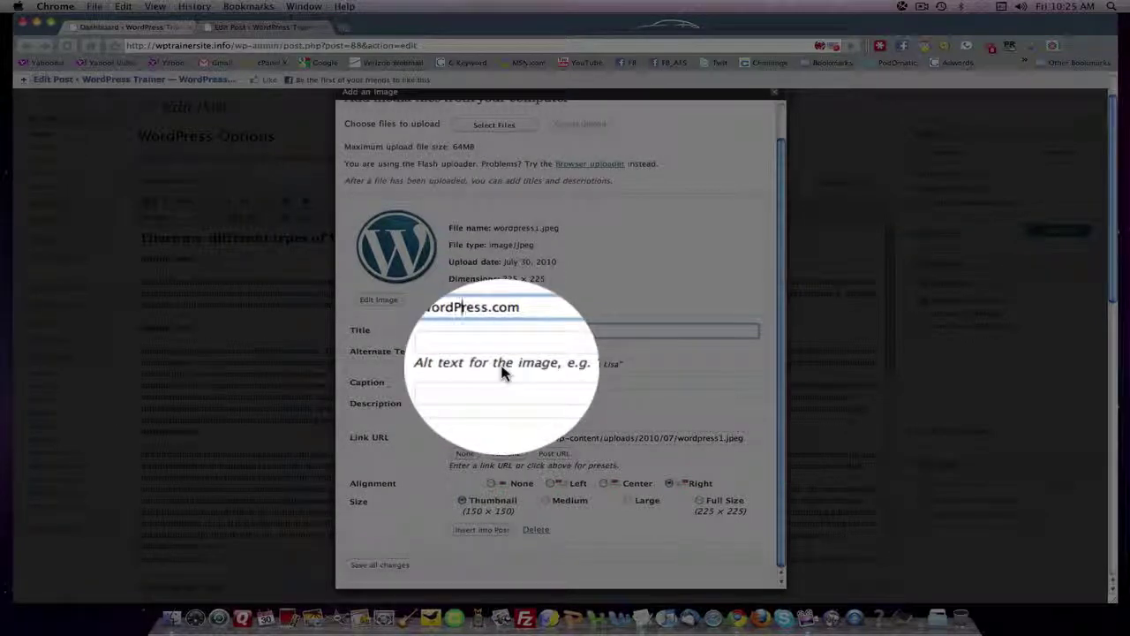
drag(517, 332, 452, 333)
key(super+c)
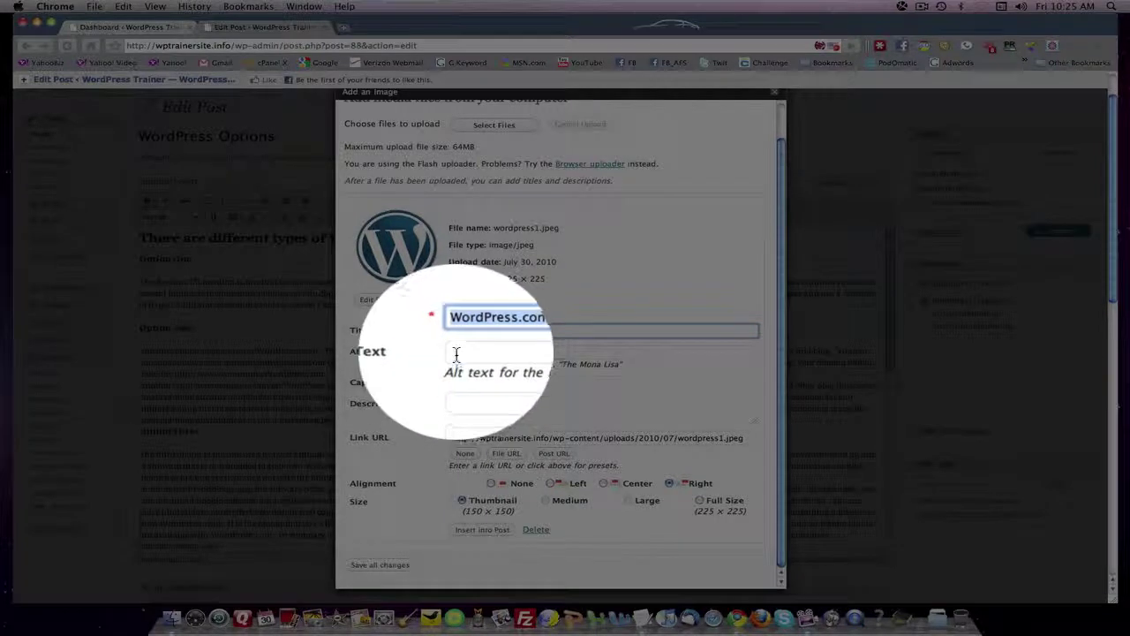
- Use WordPress.com for alt text, caption and description, then insert the image right-aligned
click(458, 353)
key(super+v)
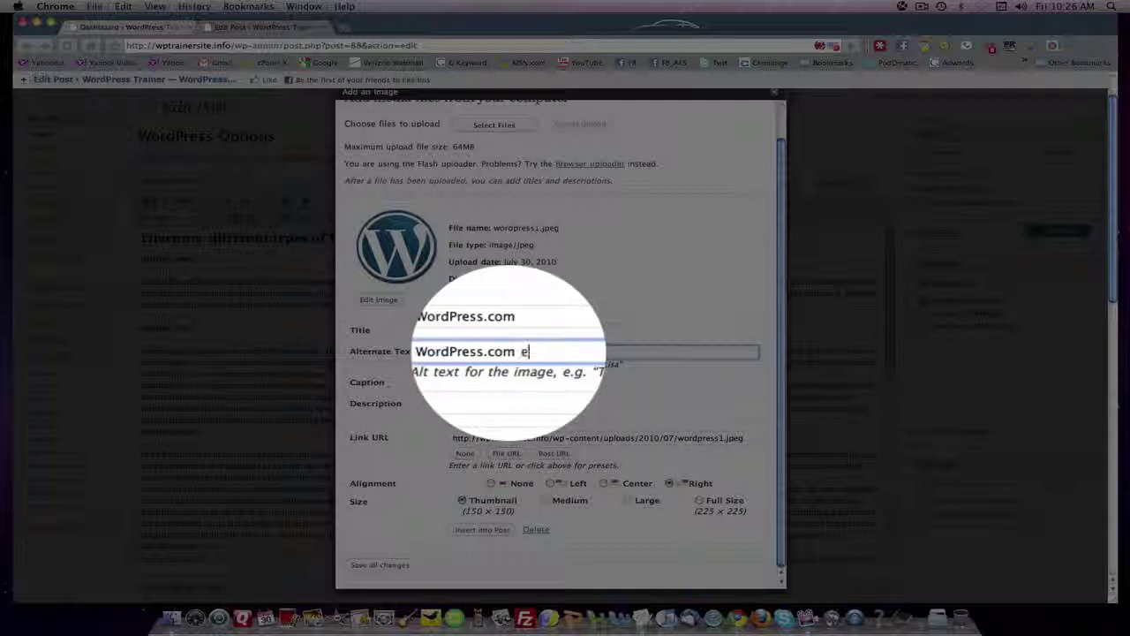
key(BackSpace)
key(BackSpace)
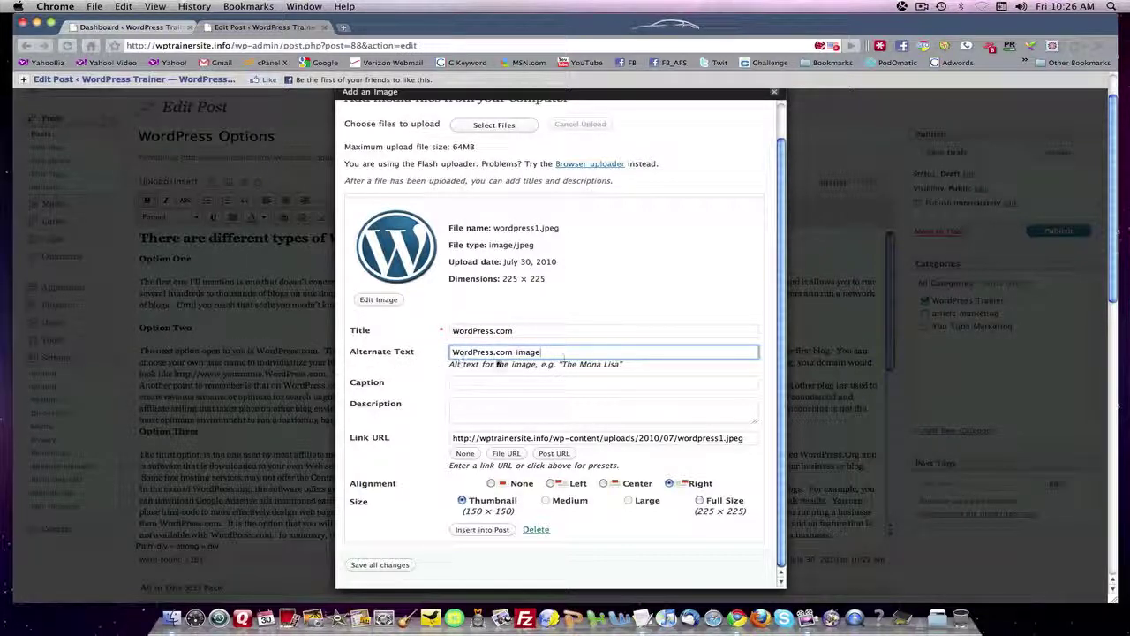
click(459, 383)
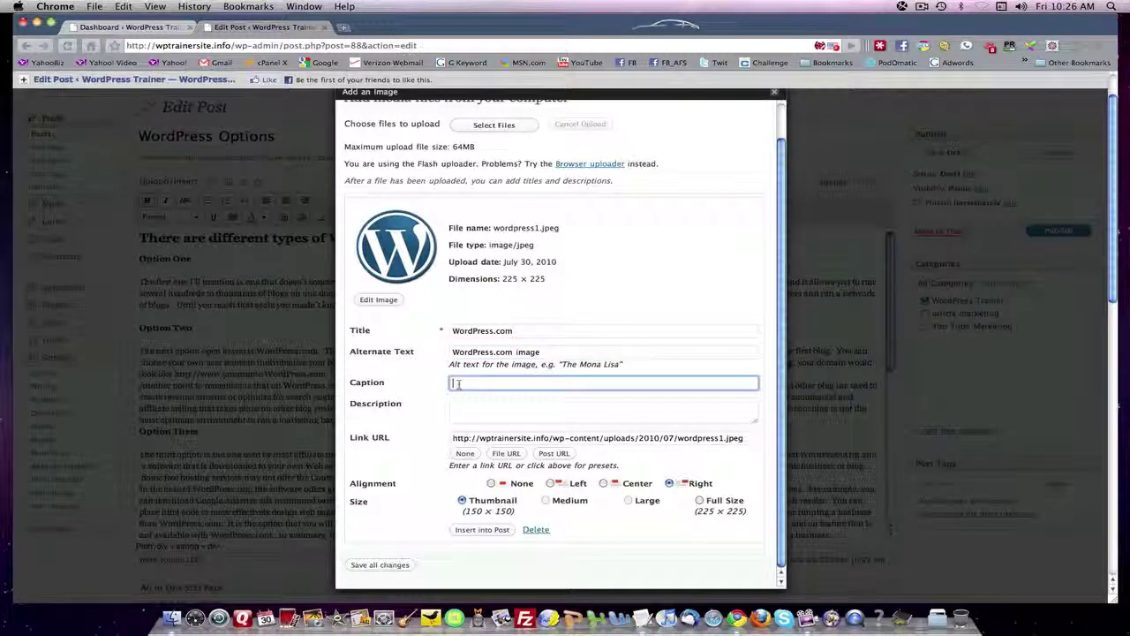
key(super+v)
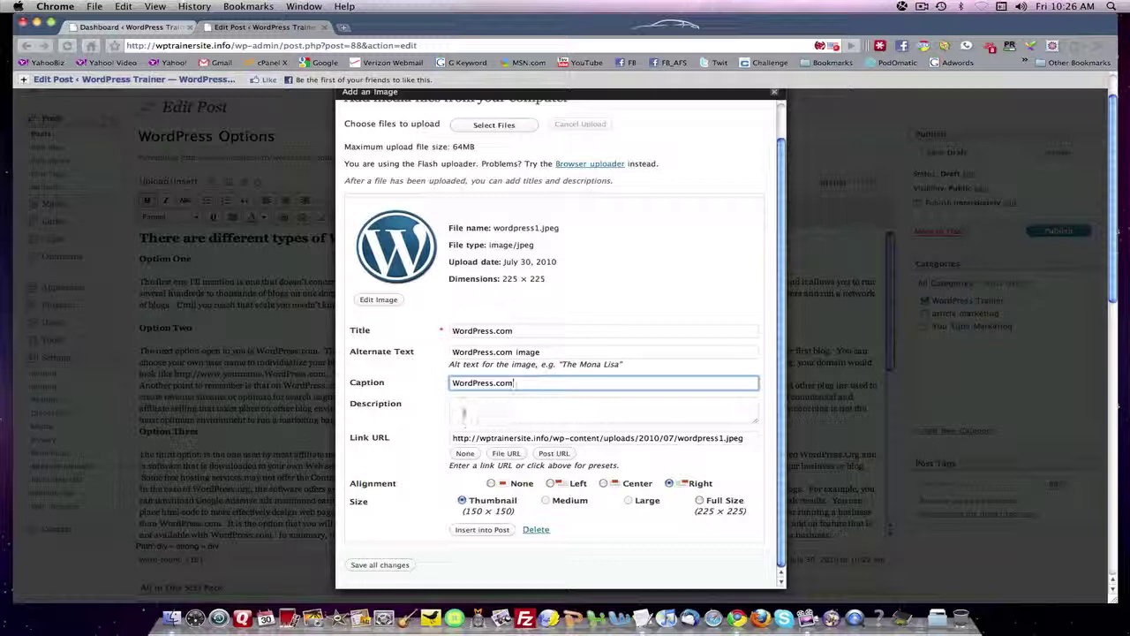
click(463, 411)
key(super+v)
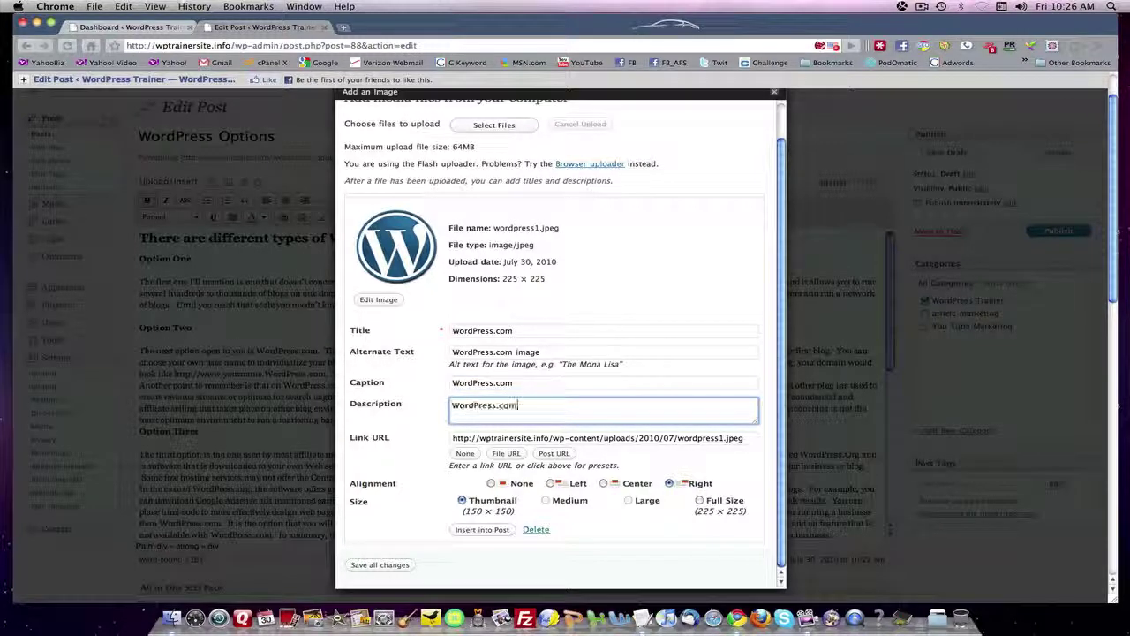
text(thi)
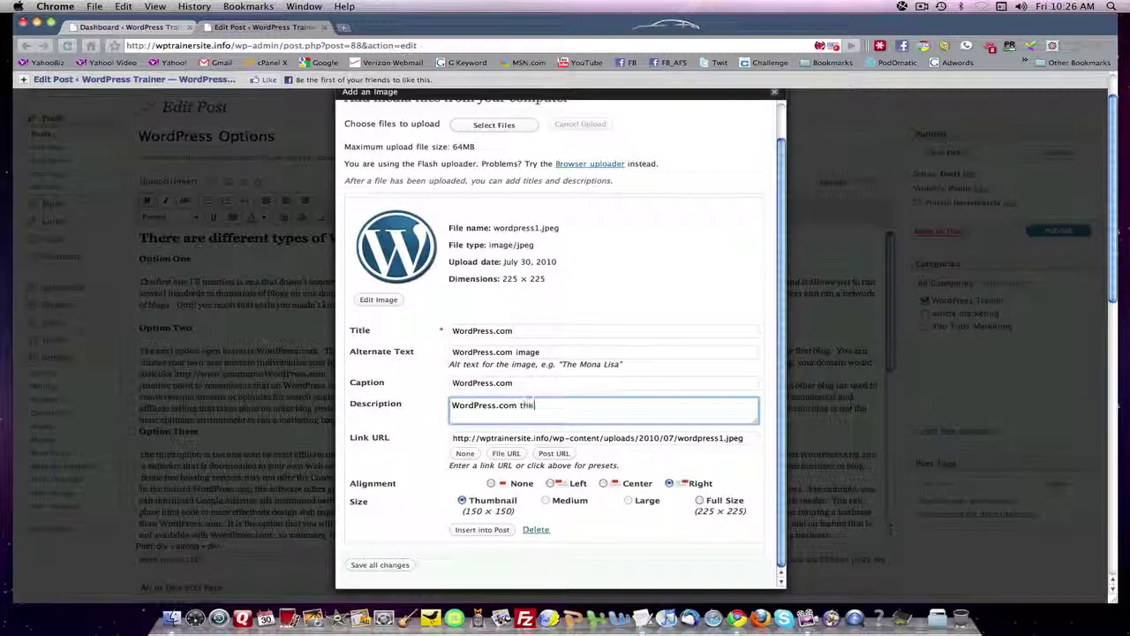
text( hosted version of Worp)
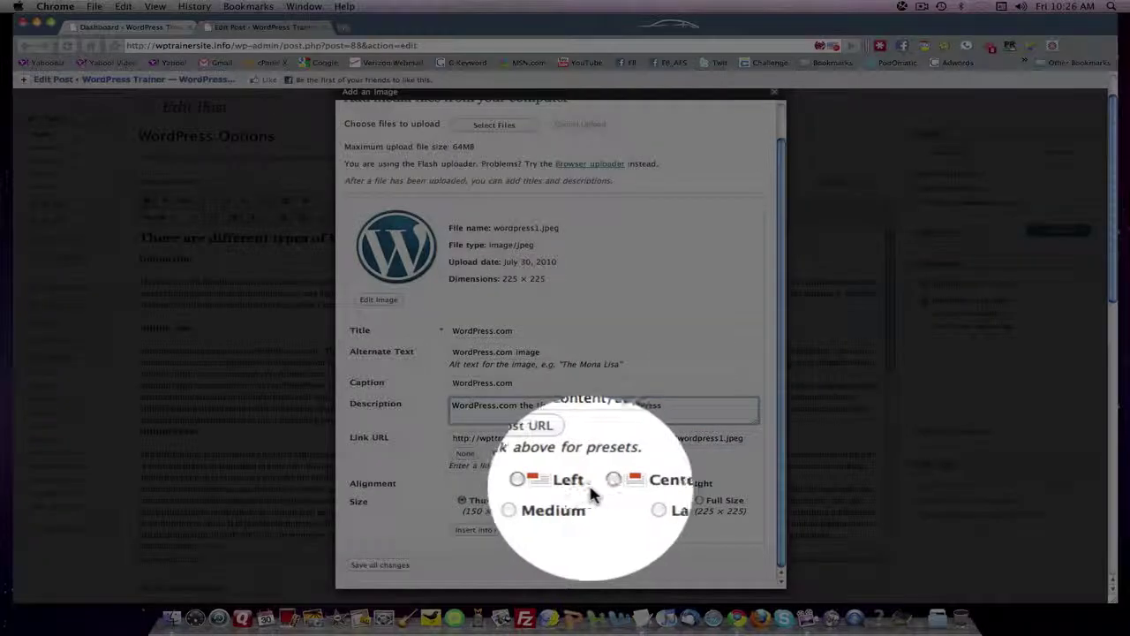
click(682, 483)
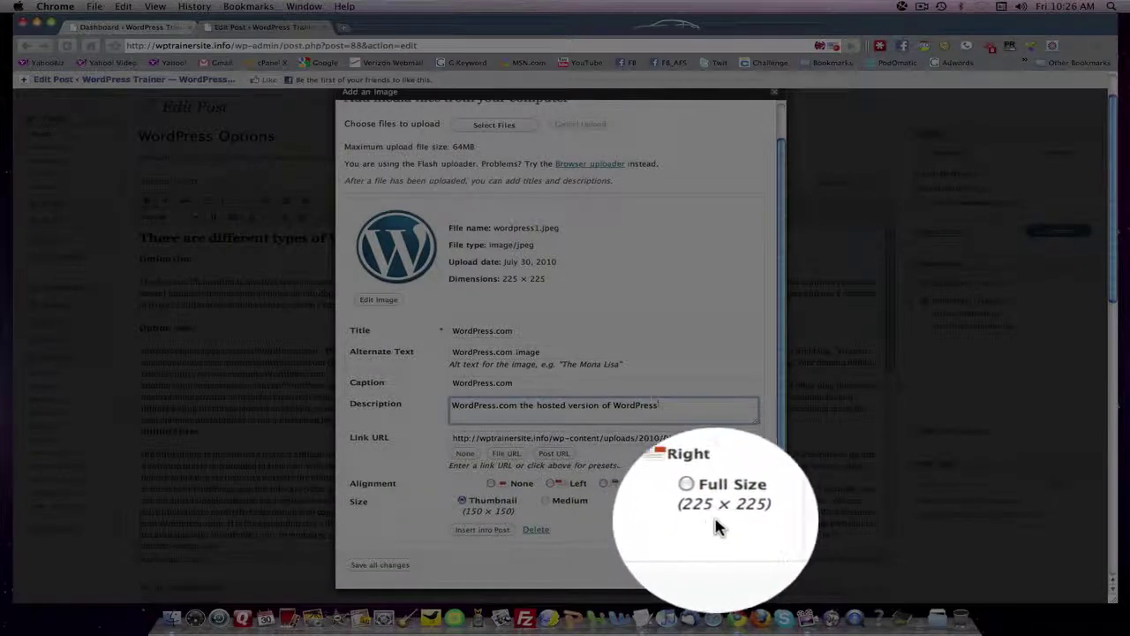
click(474, 532)
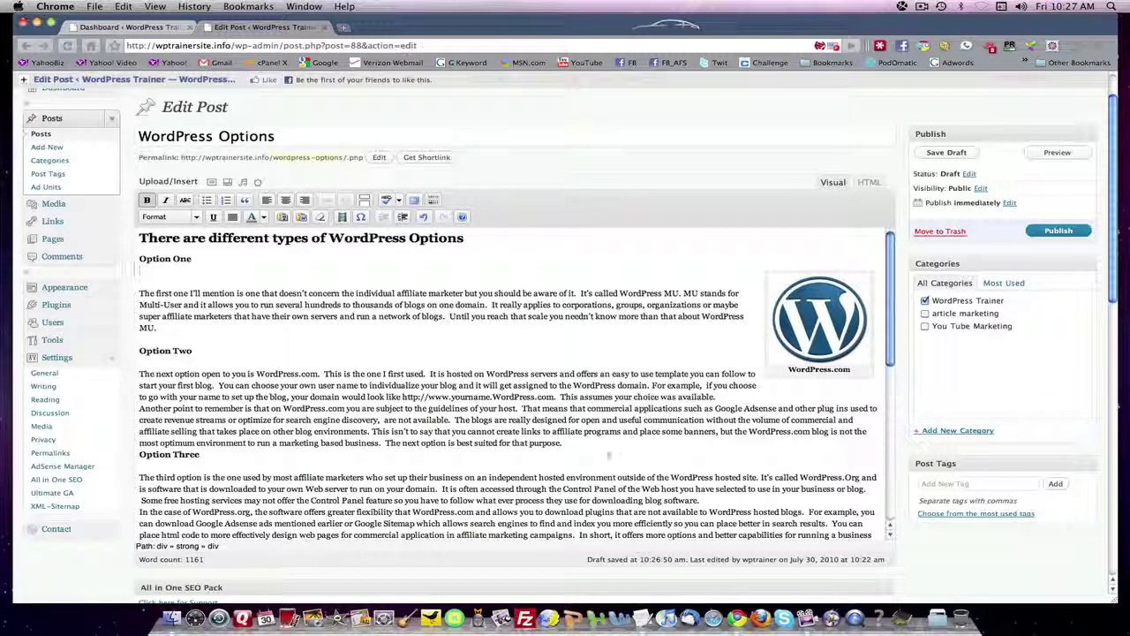
- Add a blank line after the Option Two paragraph, before Option Three
click(578, 443)
key(Return)
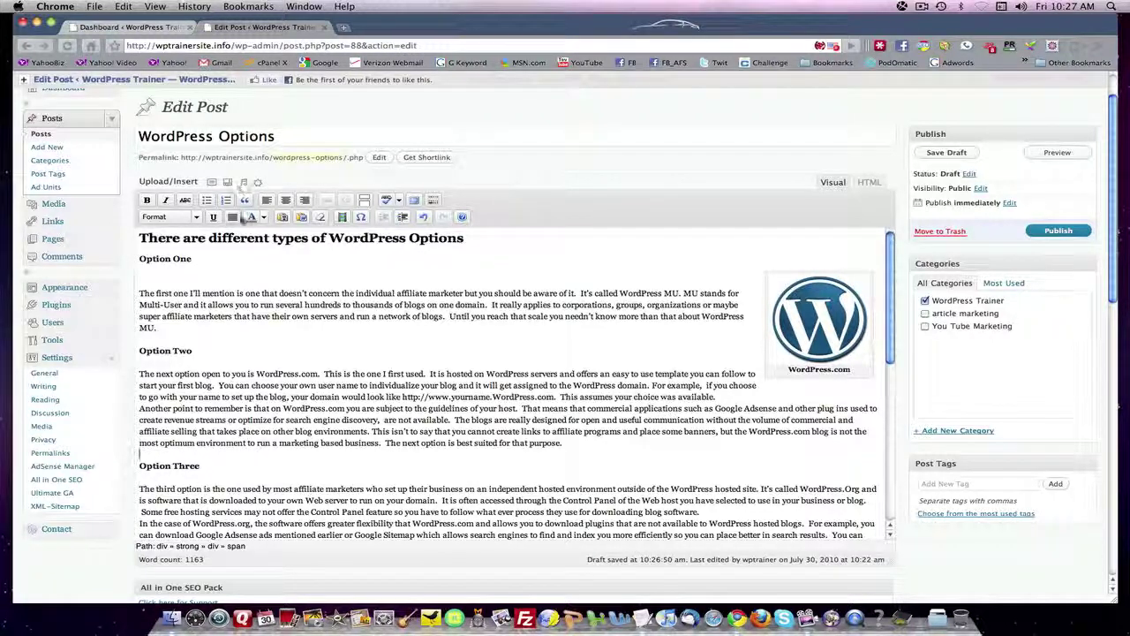
- Upload 'Screen shot 2010-07-30 at 9.38.16 AM.png' from the Desktop as a second image
click(213, 183)
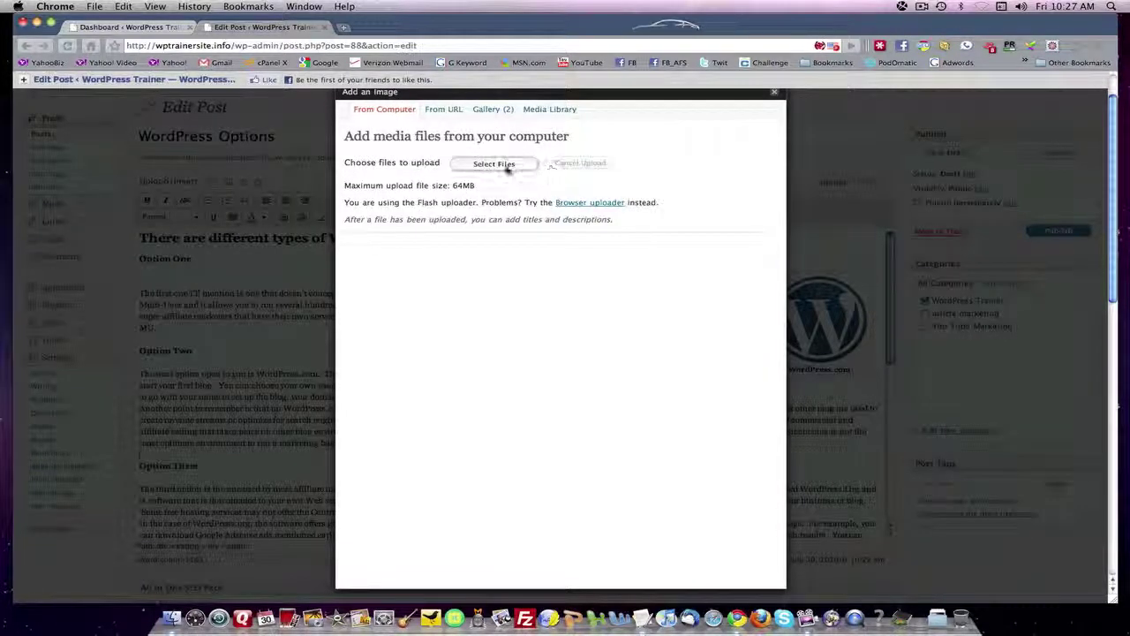
click(504, 164)
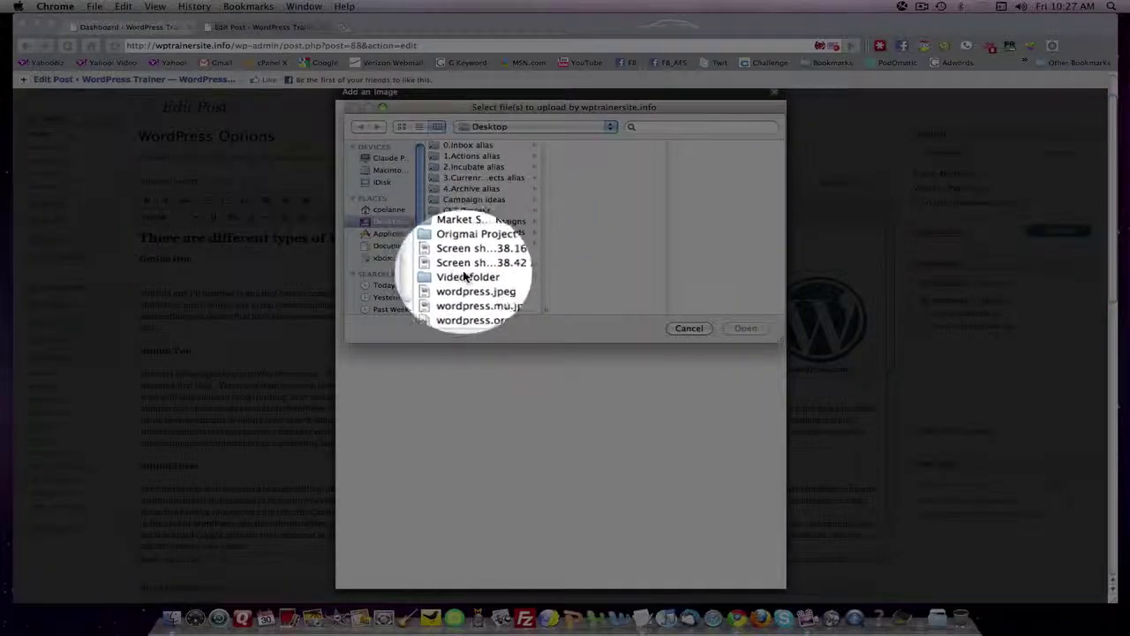
click(476, 309)
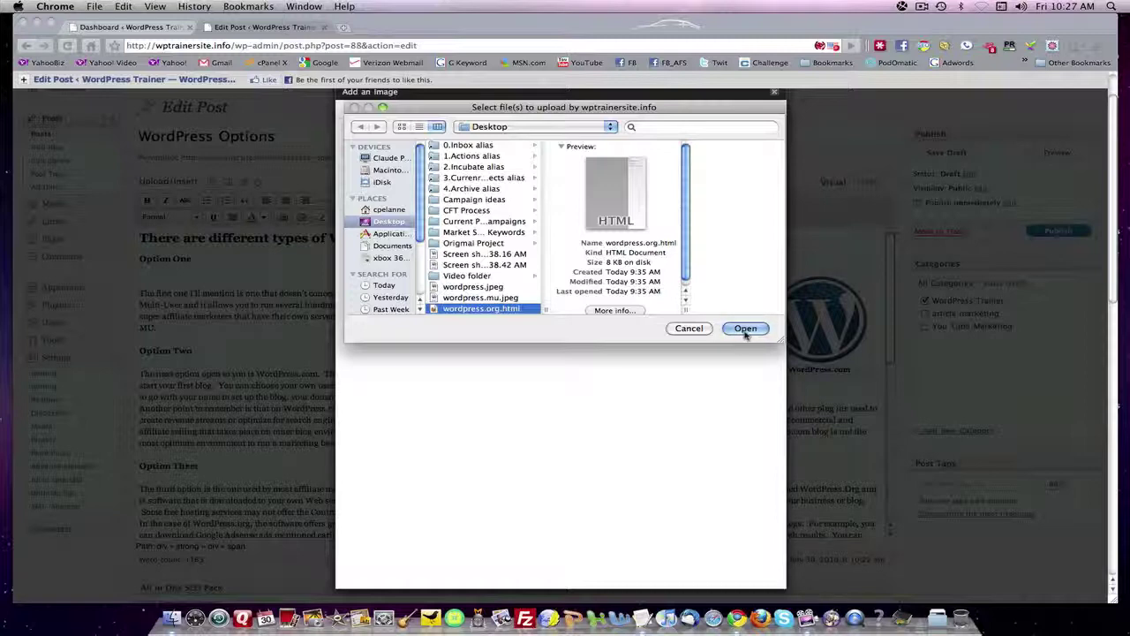
scroll(584, 305, down, 1)
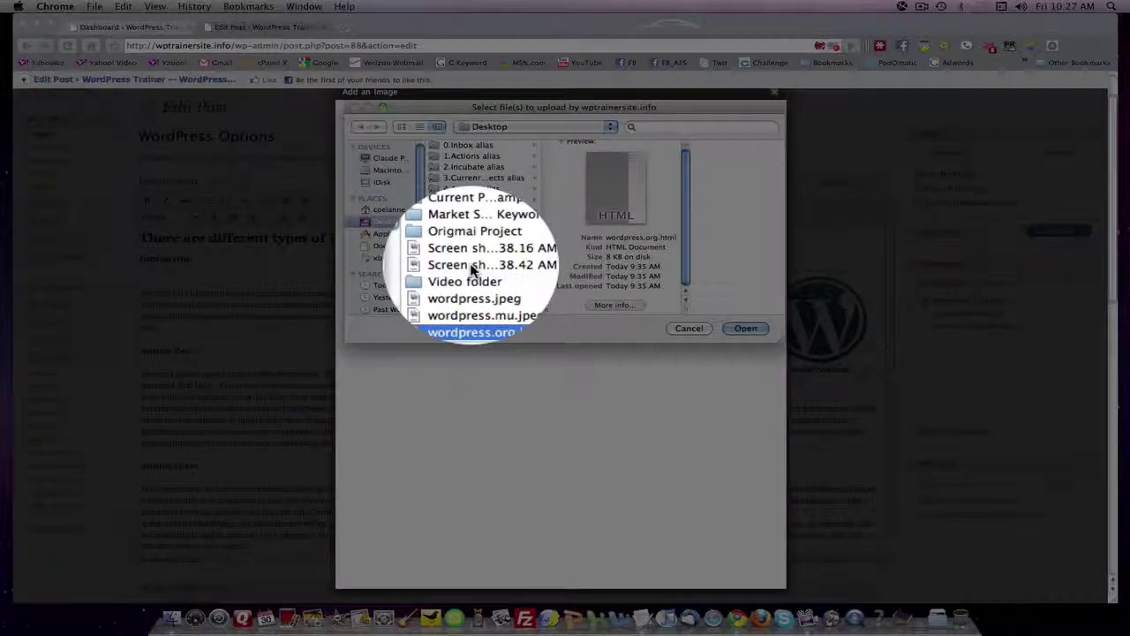
click(472, 268)
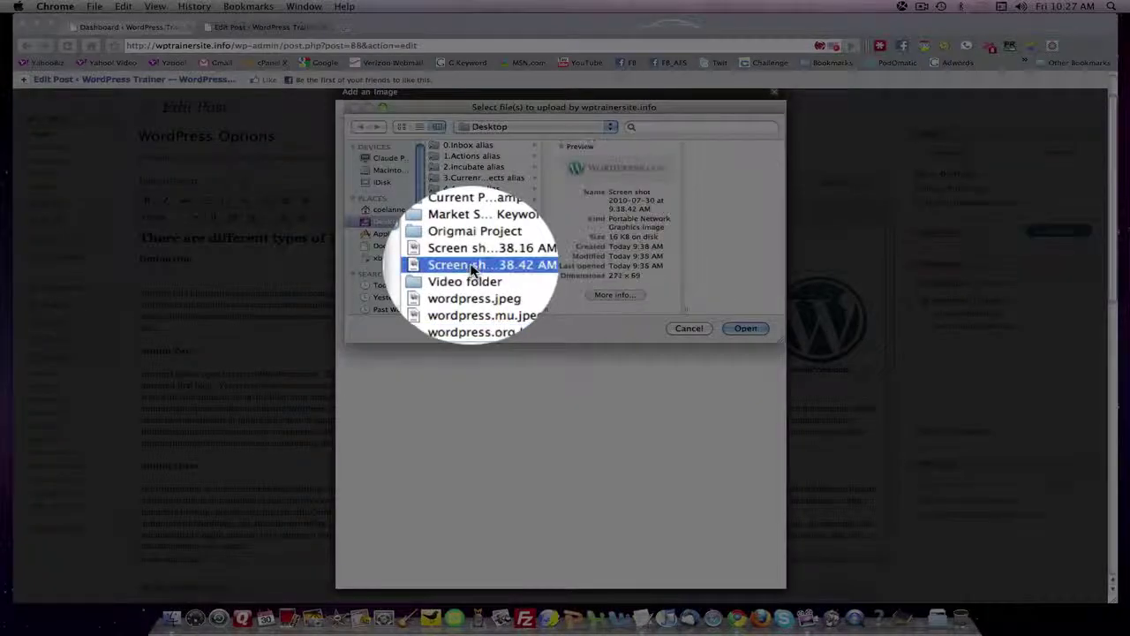
click(471, 254)
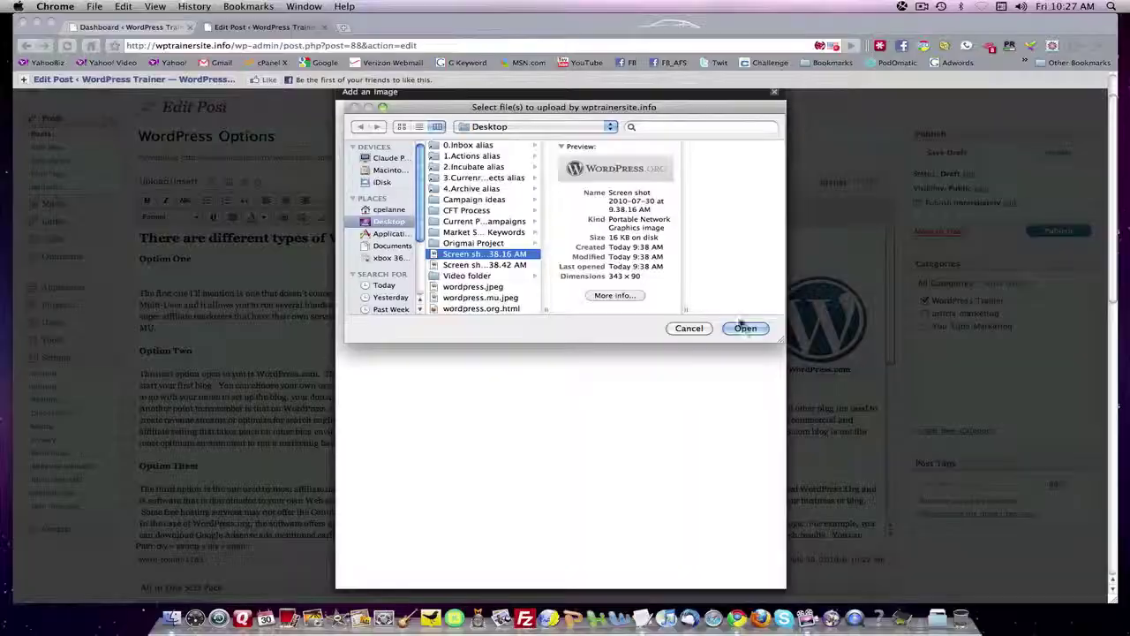
click(745, 328)
click(745, 329)
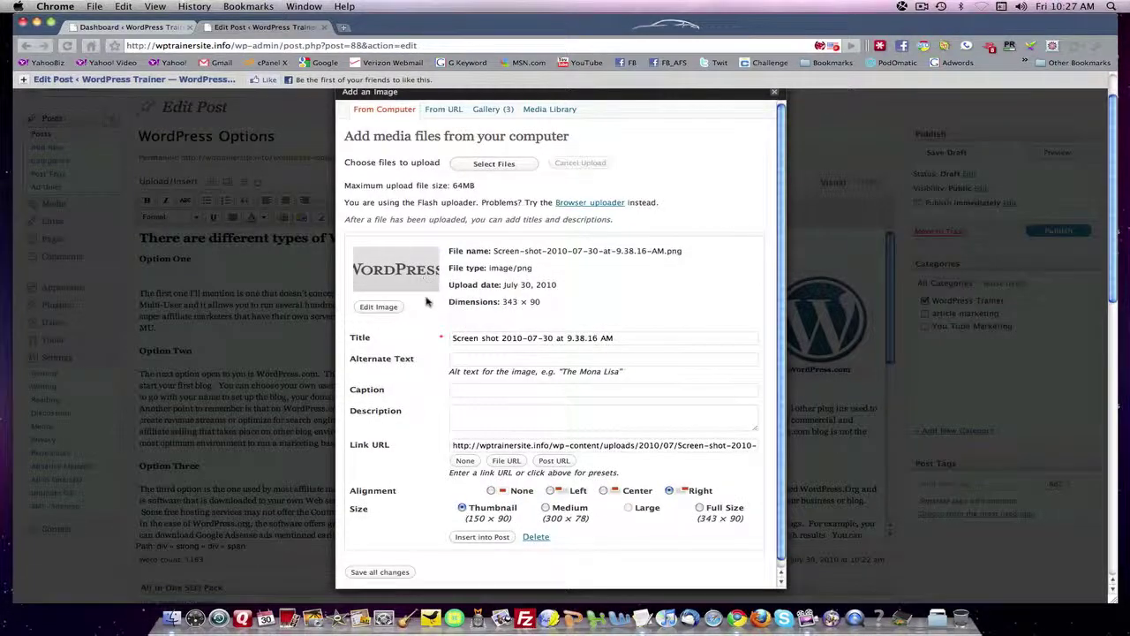
- Retitle the screenshot image 'WordPress.org'
scroll(609, 334, down, 2)
drag(618, 330, 441, 328)
text(Wo)
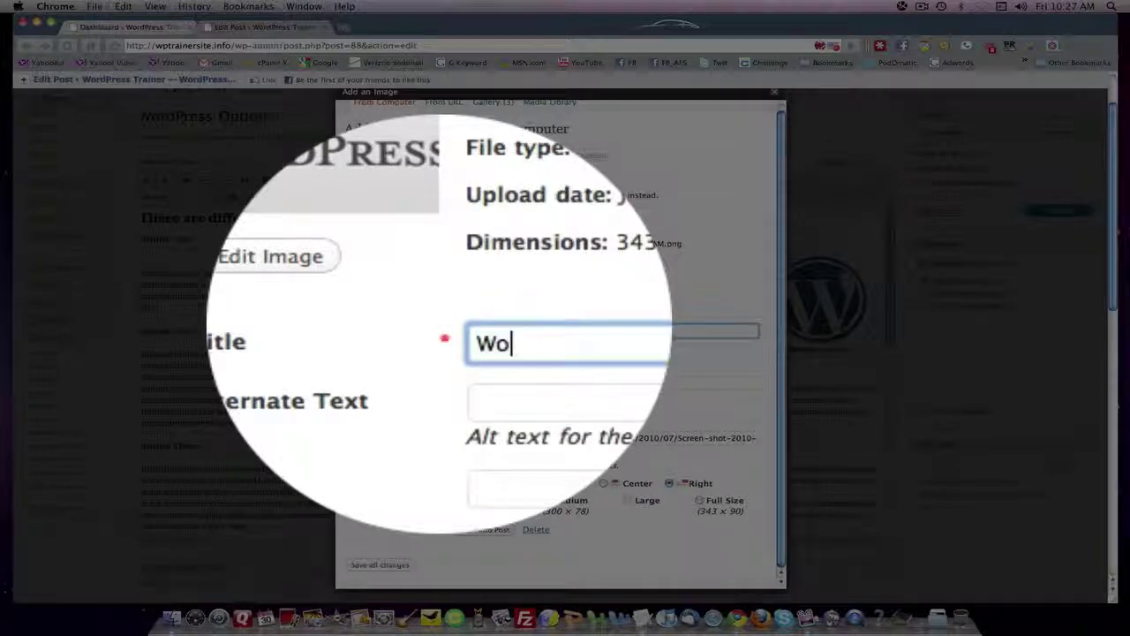
text(rdPress)
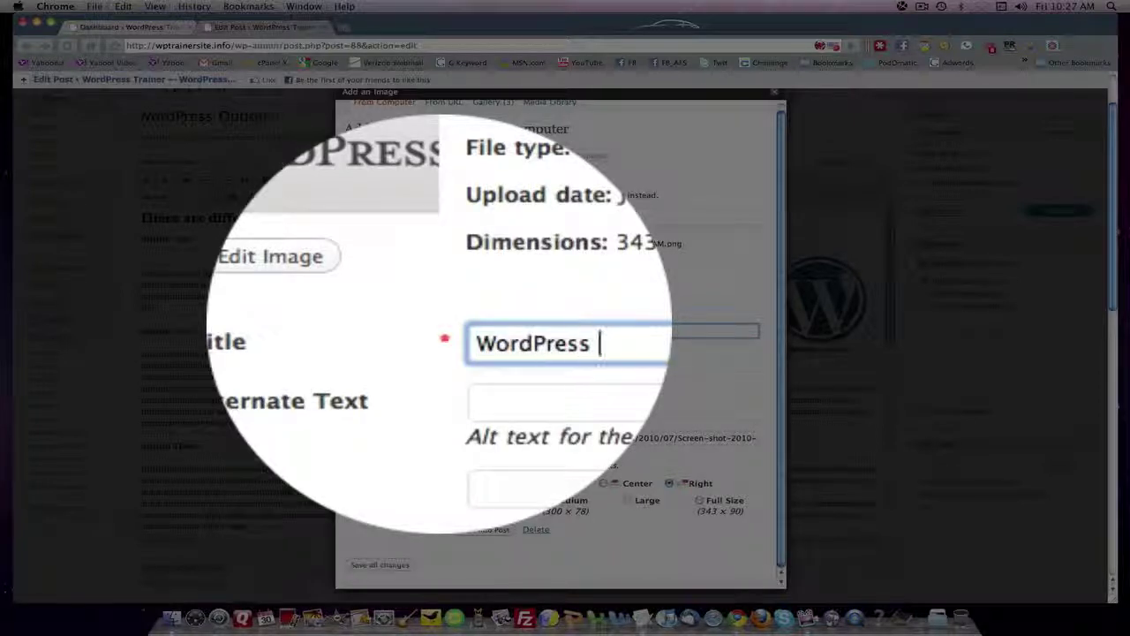
key(BackSpace)
text(.org)
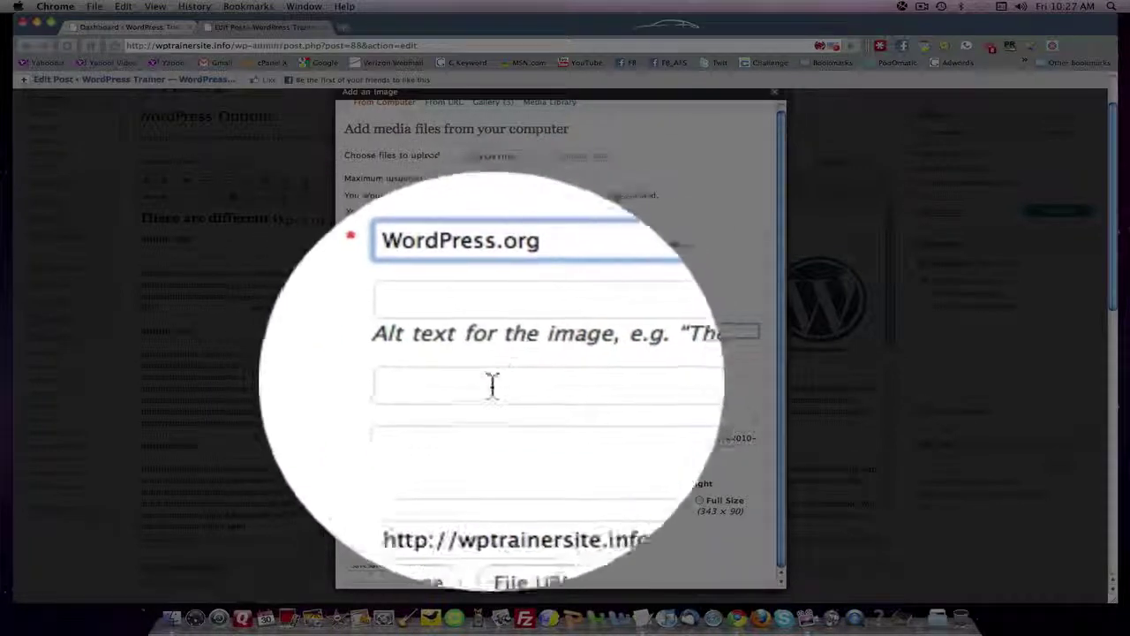
drag(512, 330, 453, 335)
key(super+c)
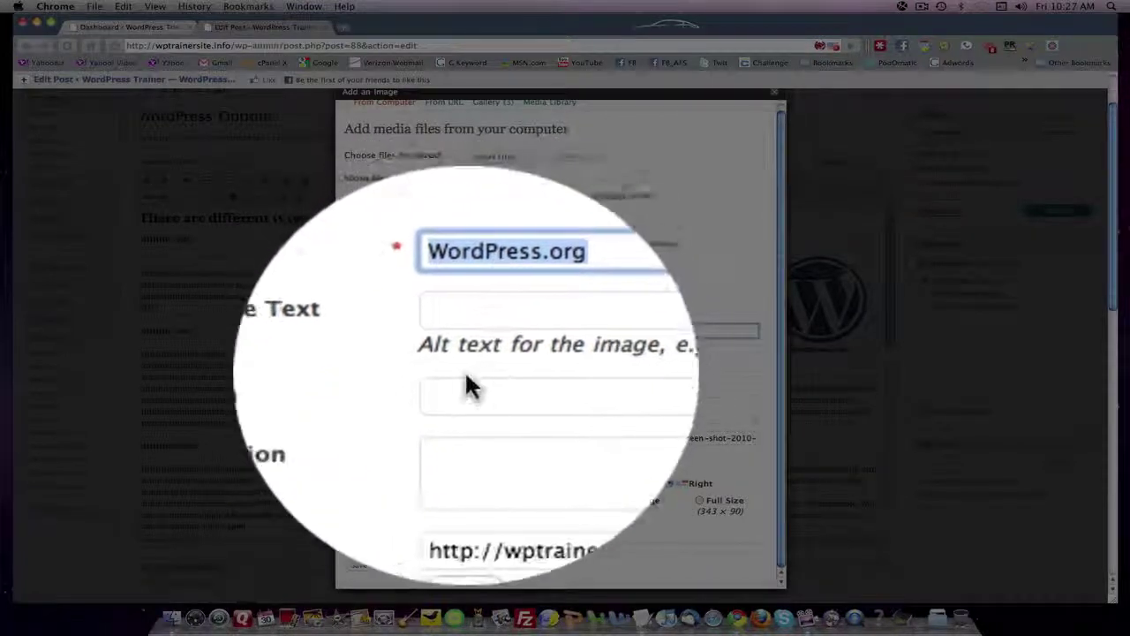
- Add WordPress.org alt text and caption, describe it as the self hosted version of WordPress, and insert it
click(461, 355)
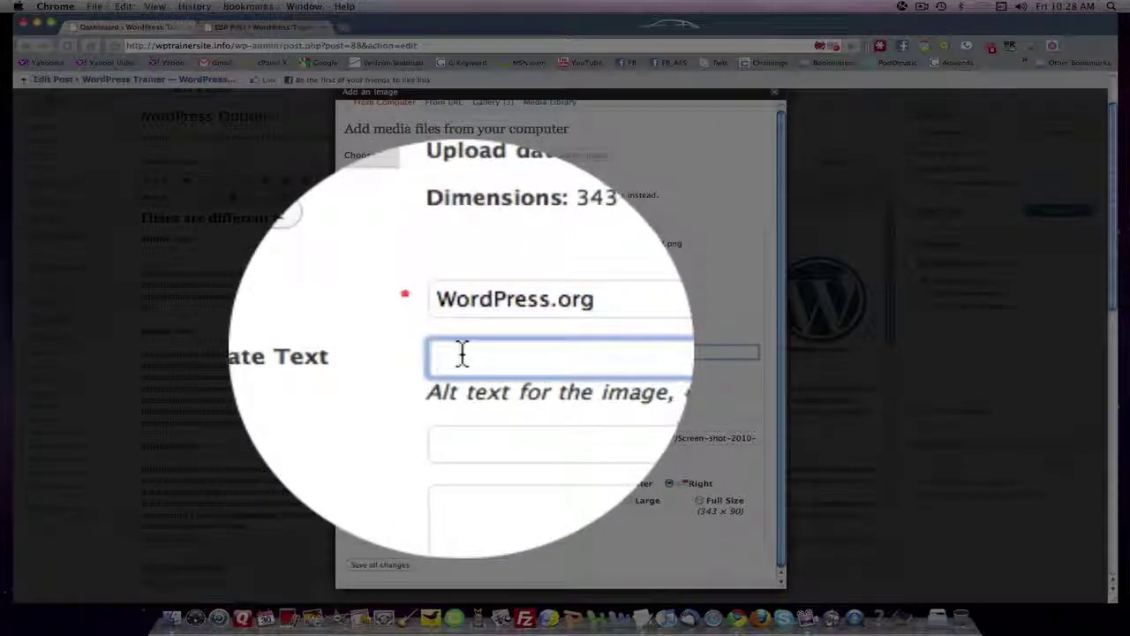
key(super+v)
text(im)
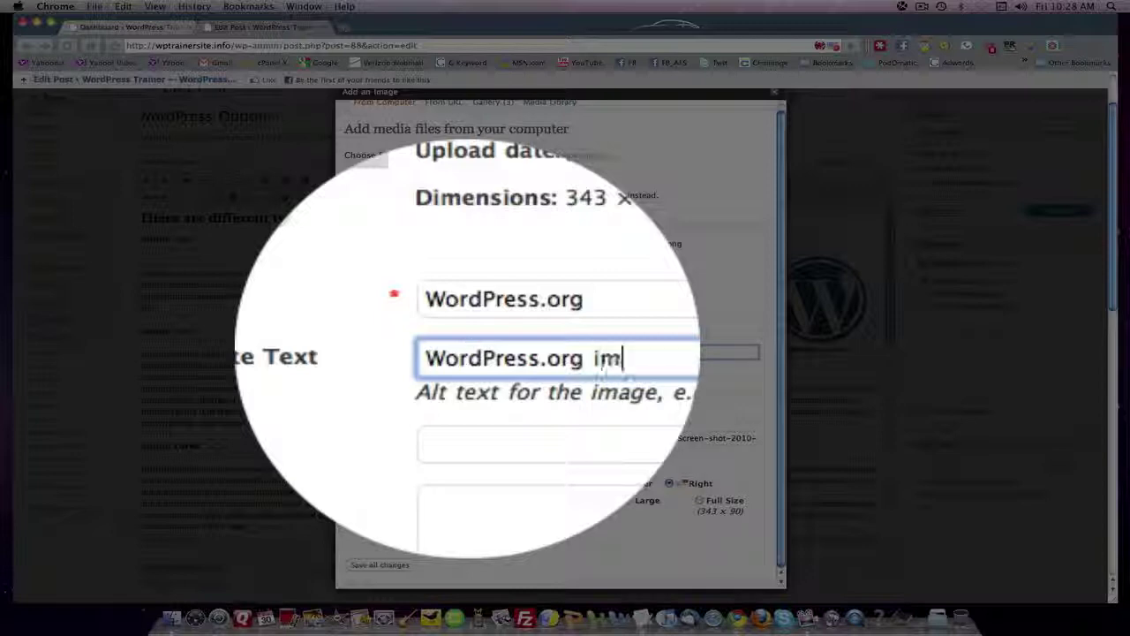
text(age)
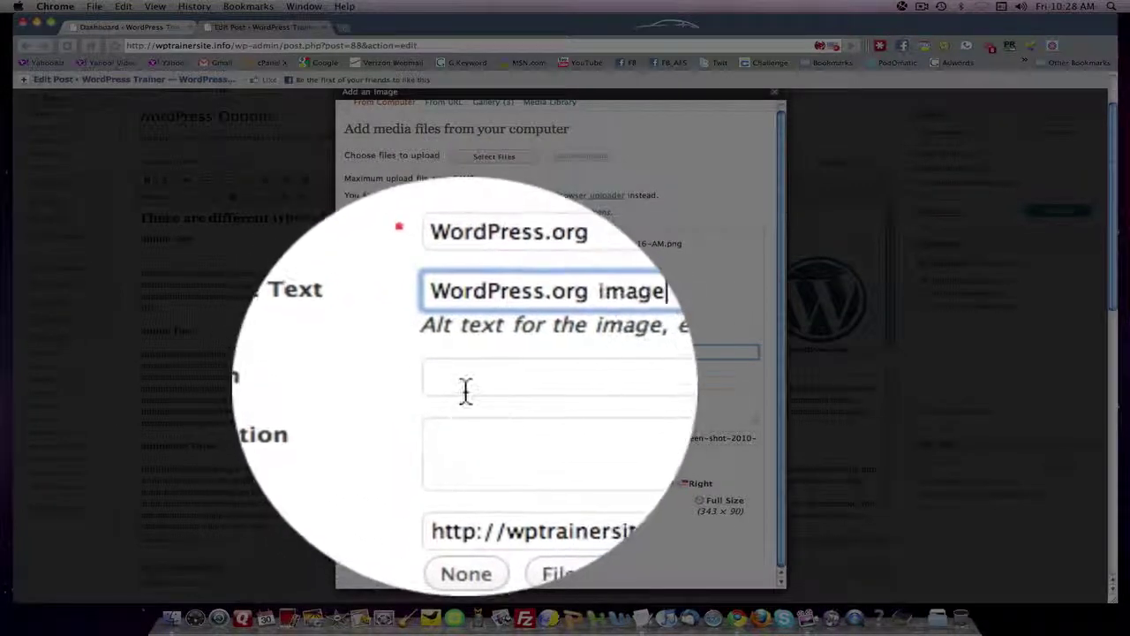
click(466, 389)
key(super+v)
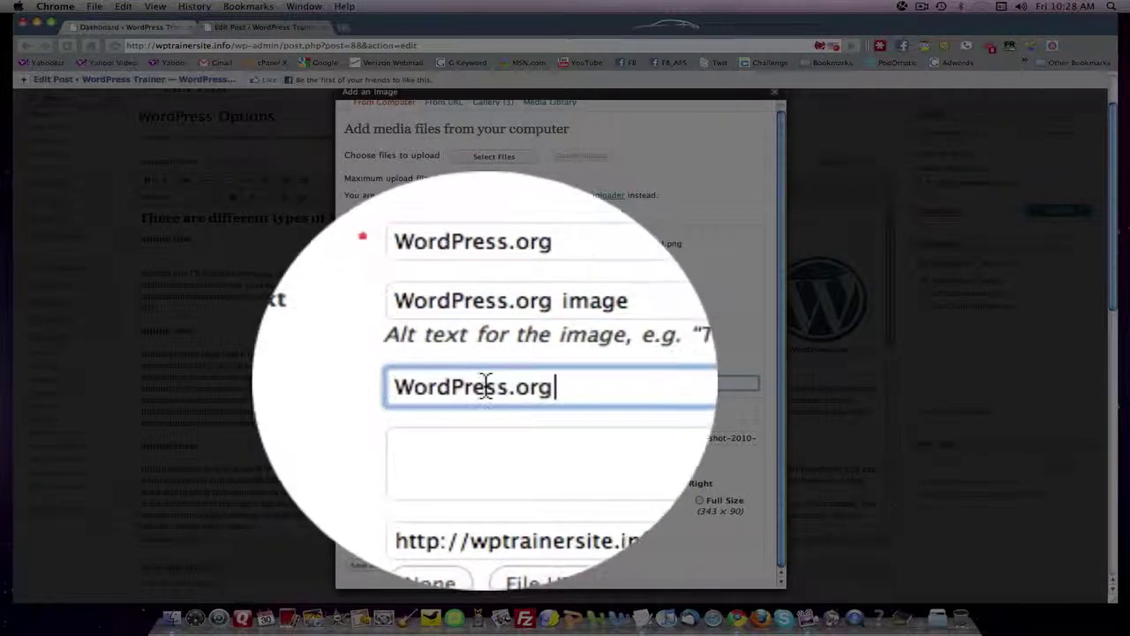
click(461, 411)
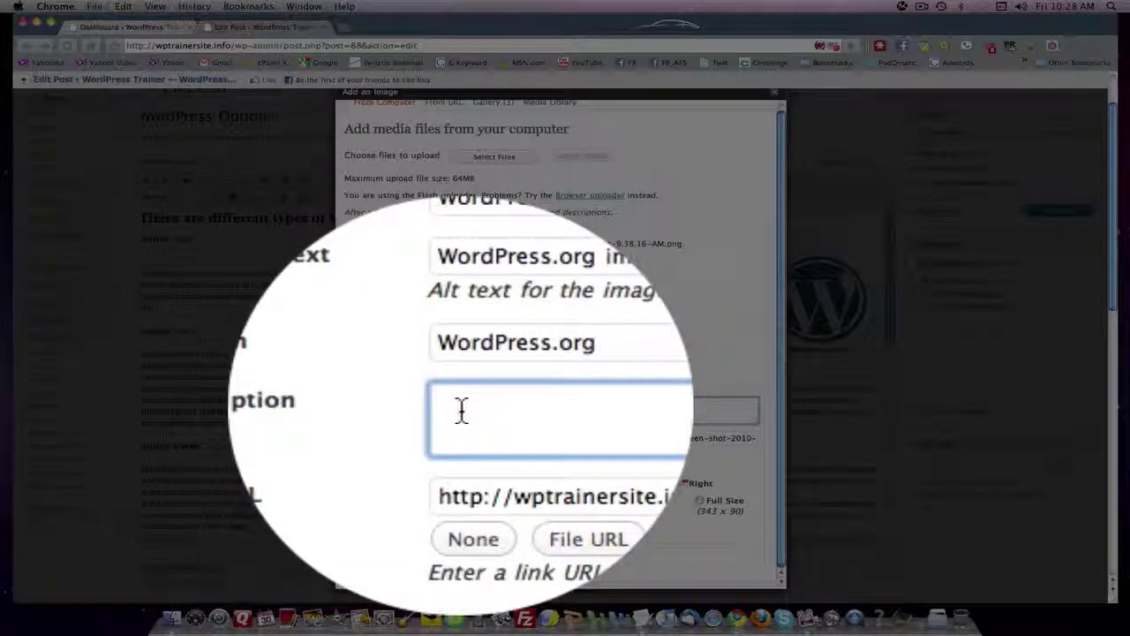
key(super+v)
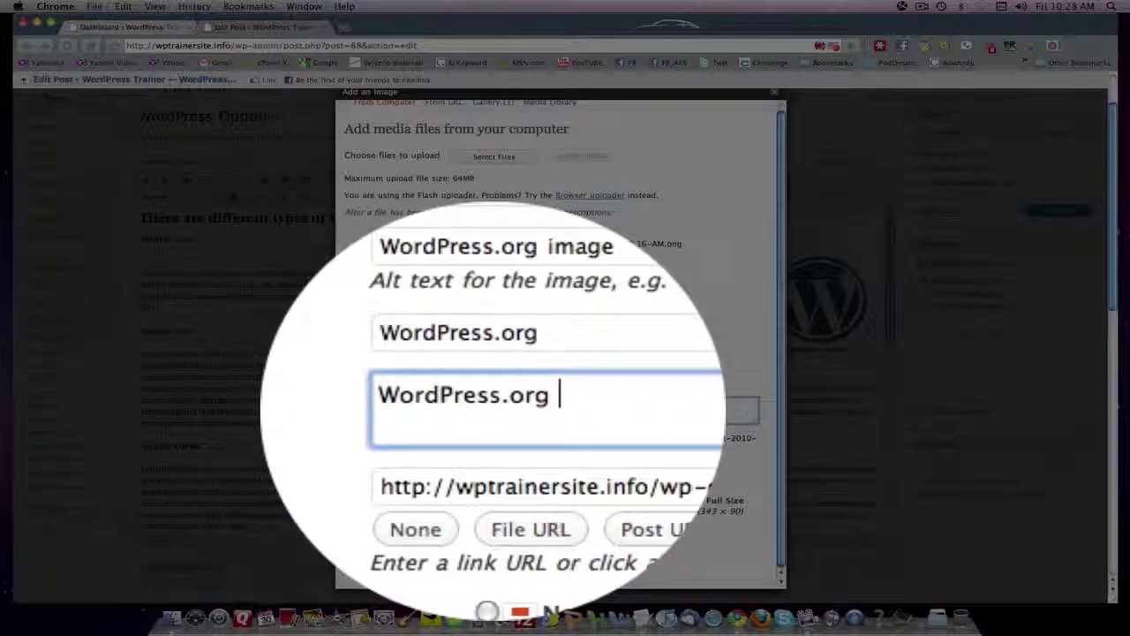
text(is teh)
key(BackSpace)
key(BackSpace)
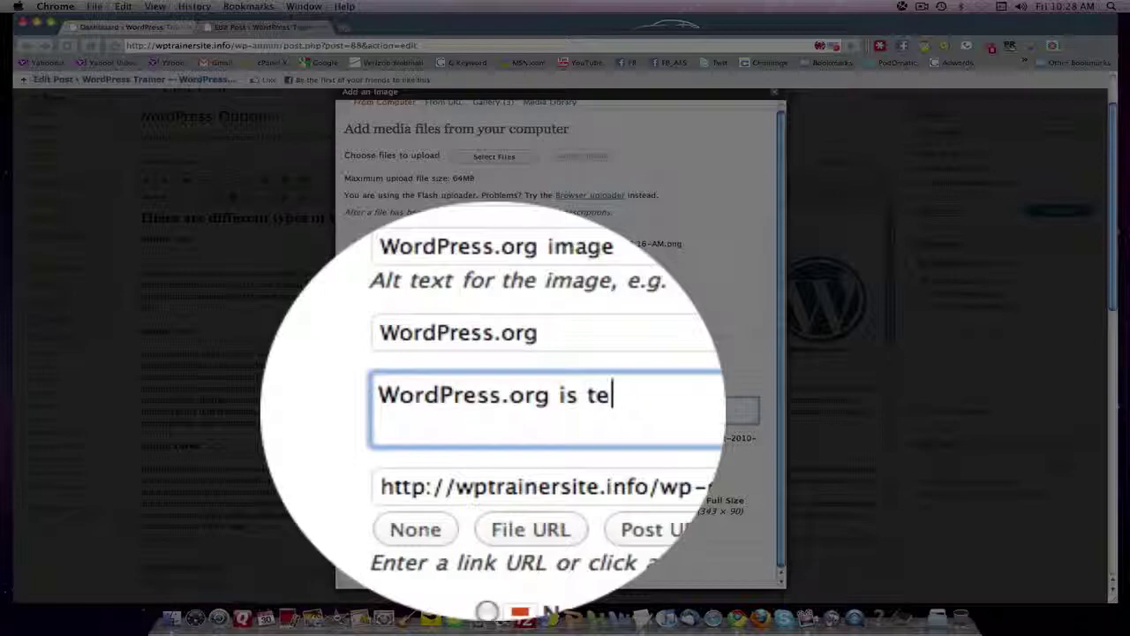
text(he self)
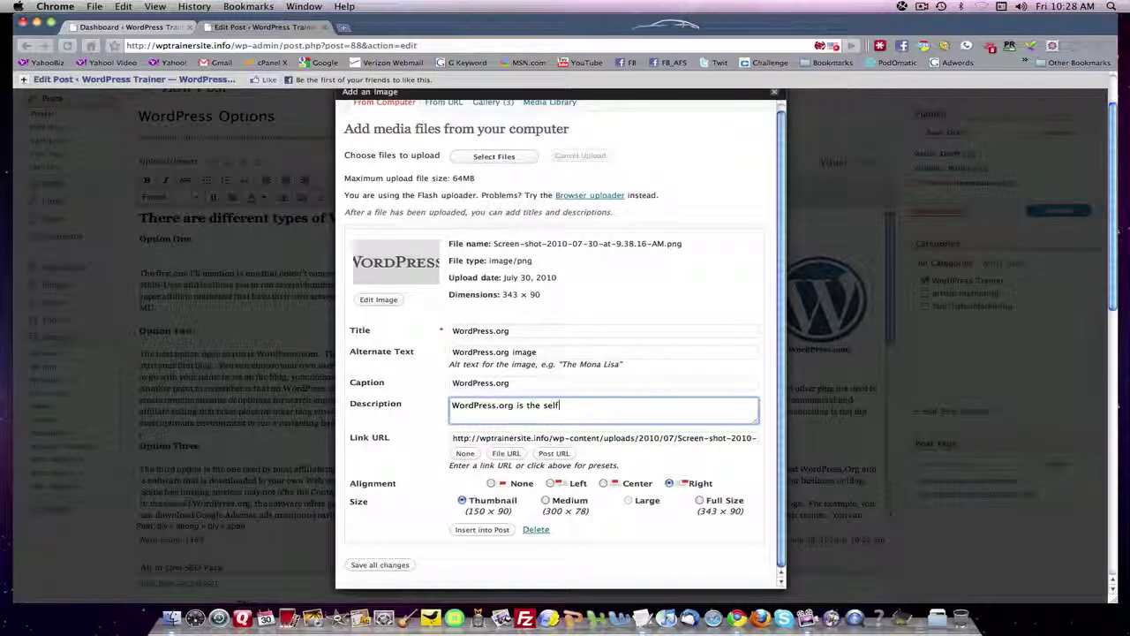
text( hosted v)
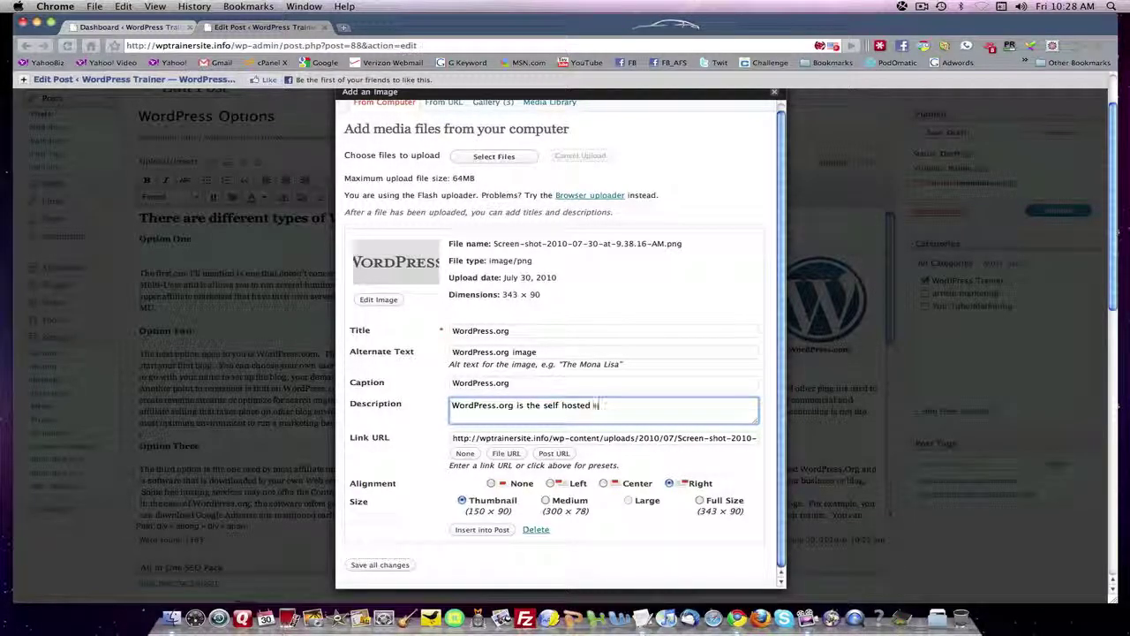
text(err)
key(BackSpace)
text(sion of WordPress)
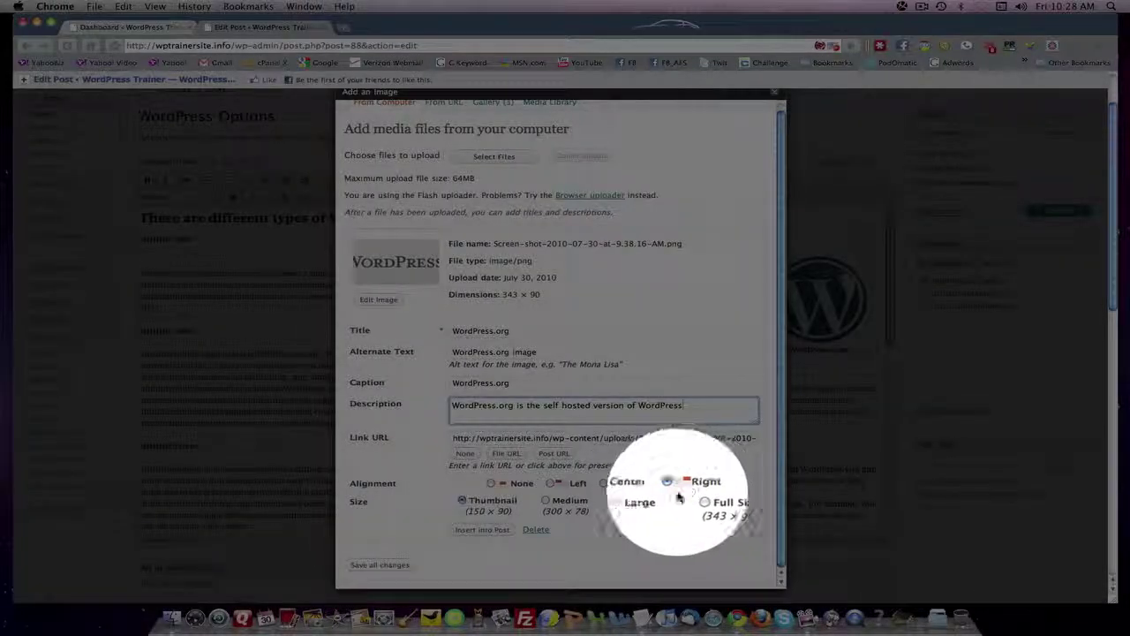
click(479, 530)
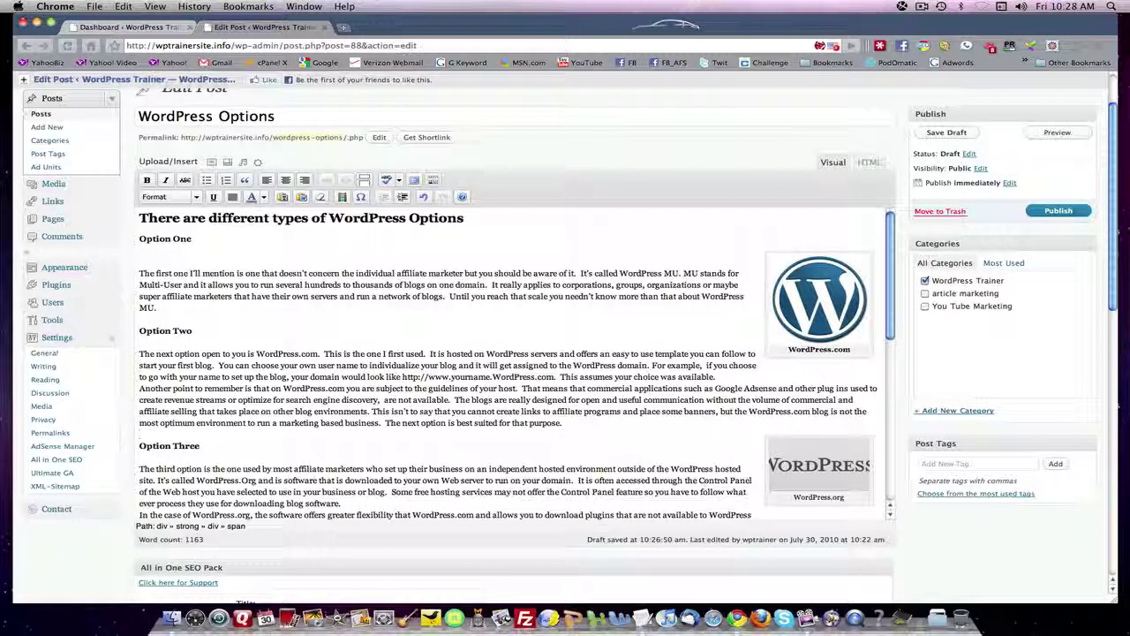
- Delete the WordPress.org thumbnail and its leftover caption beside Option Three
scroll(512, 362, down, 3)
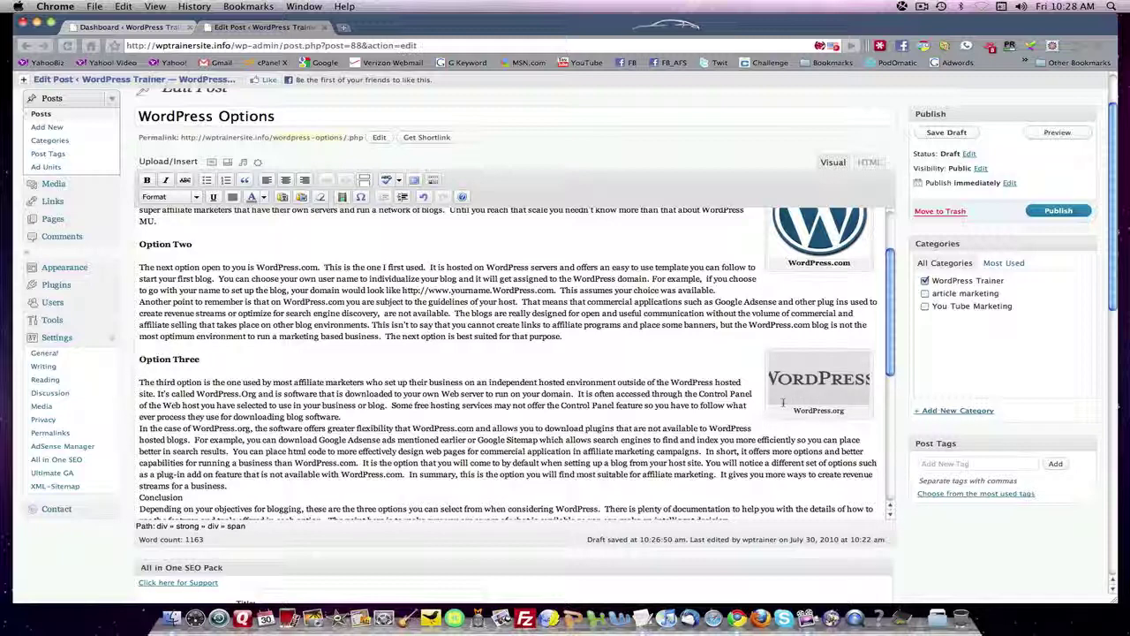
click(783, 394)
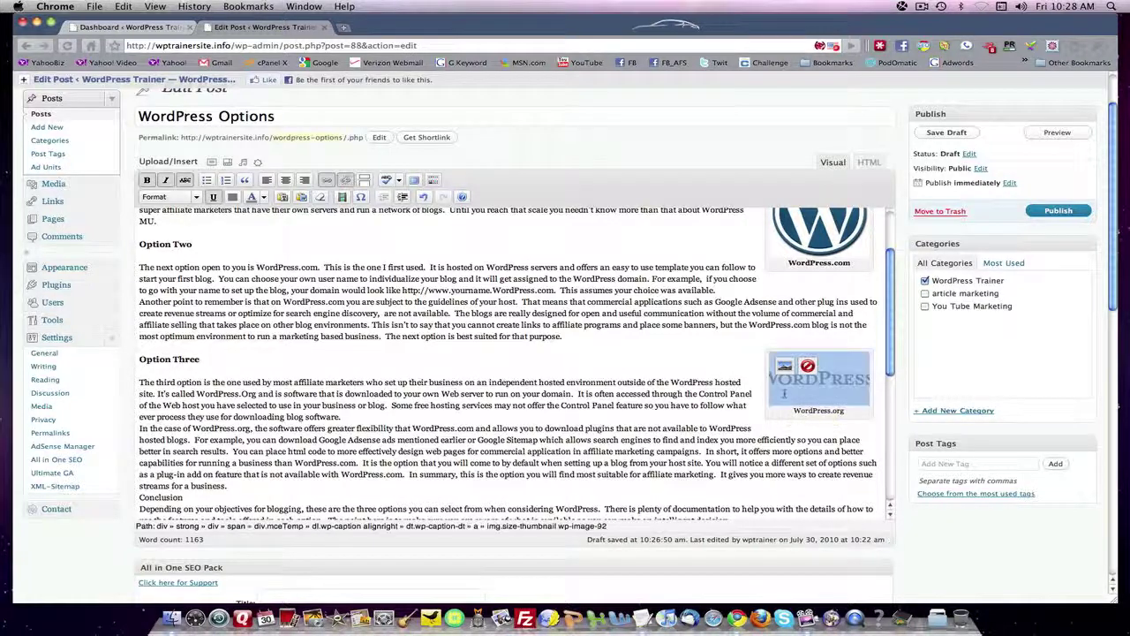
key(Delete)
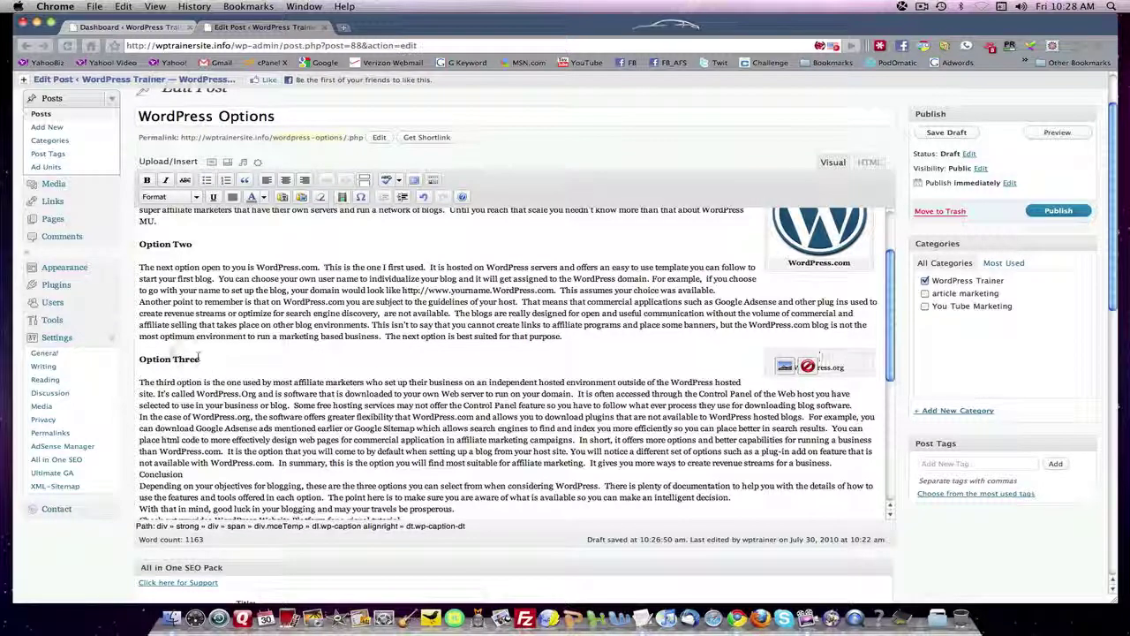
click(159, 350)
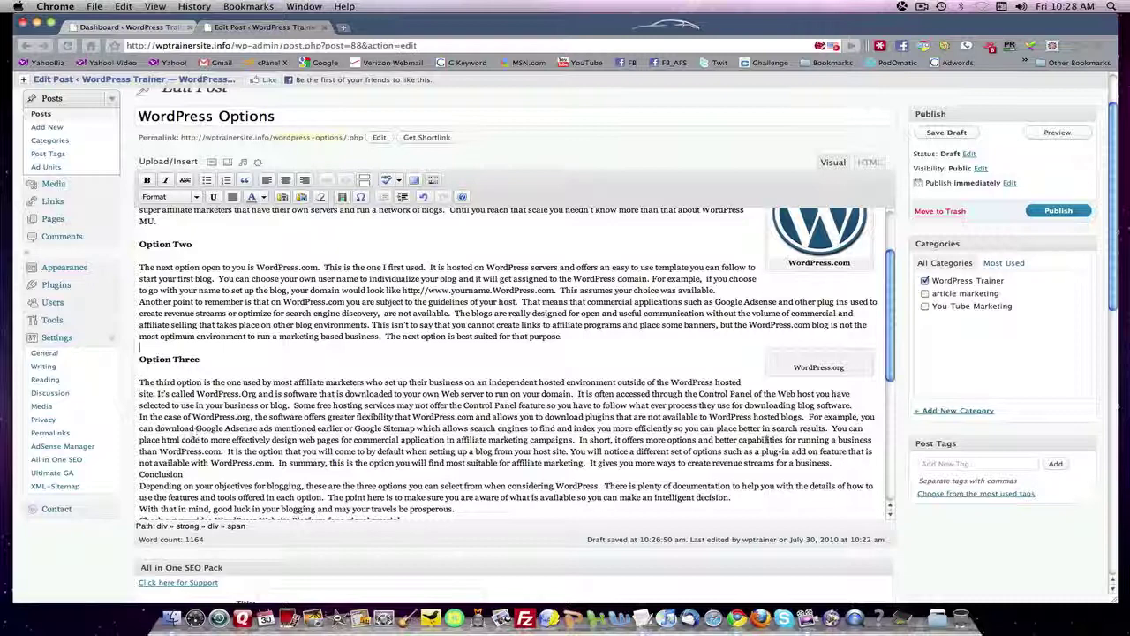
drag(764, 362, 870, 362)
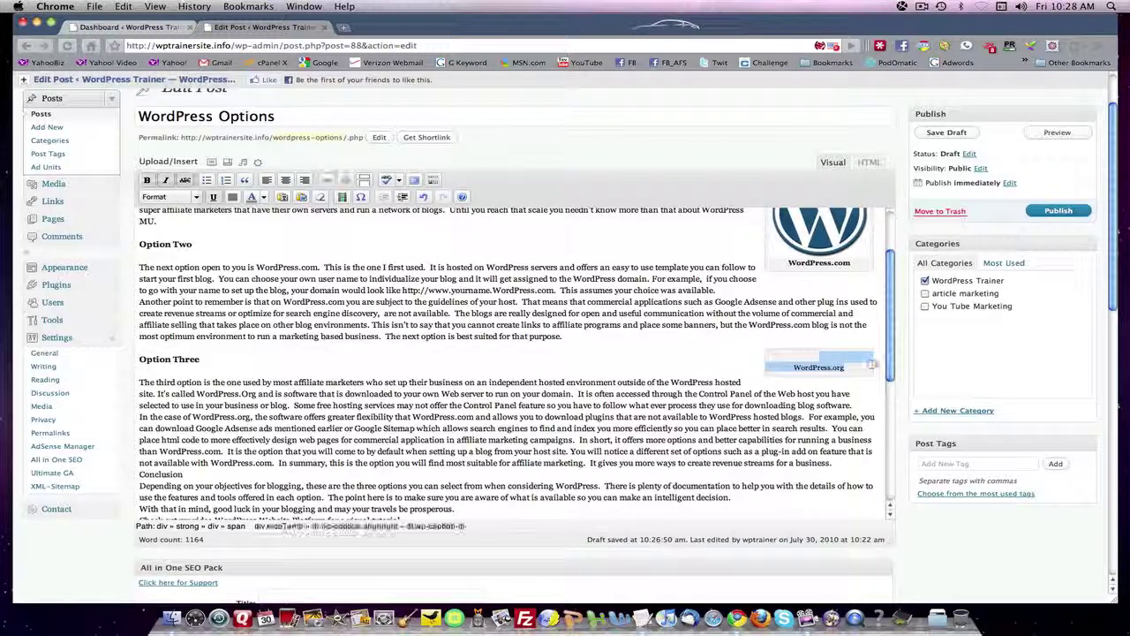
key(Delete)
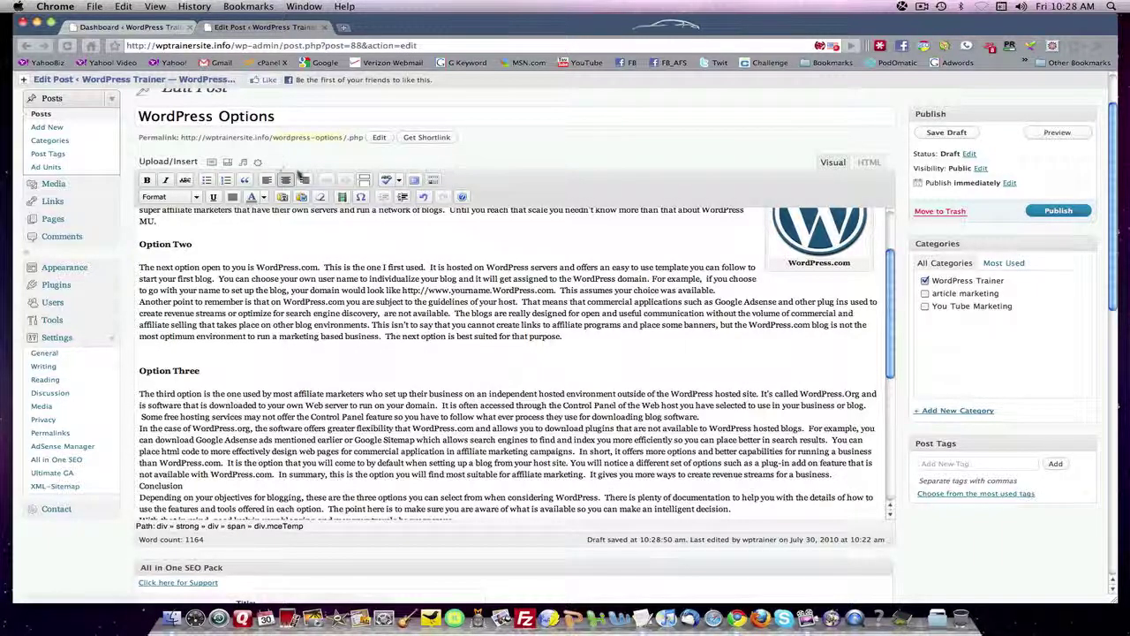
scroll(310, 177, up, 2)
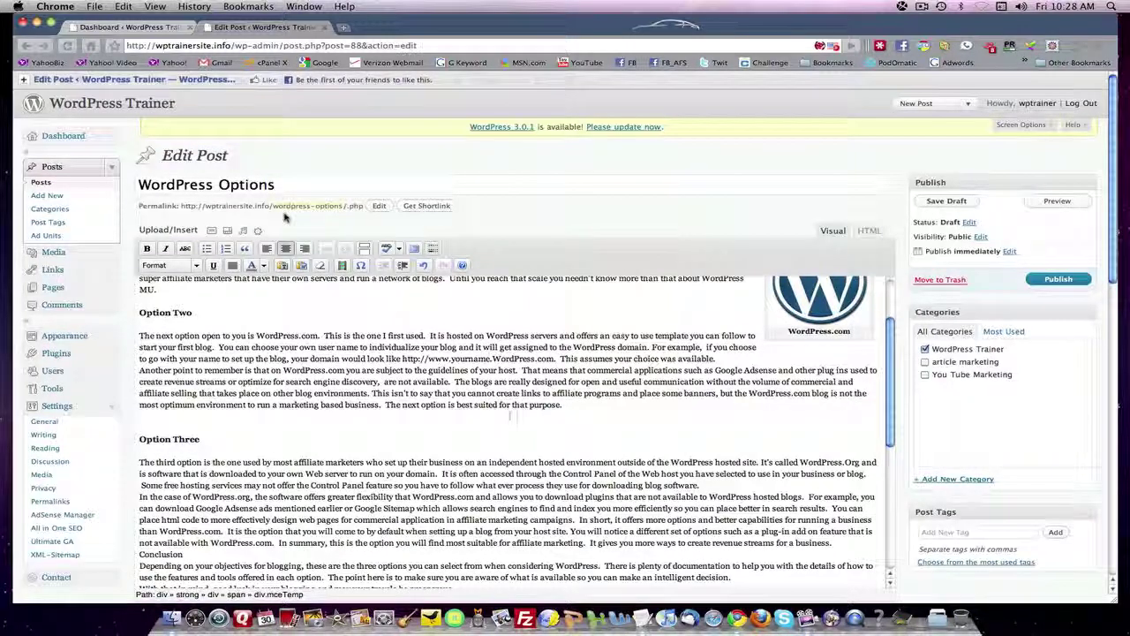
- Upload the 9.38.16 AM screenshot again through the Add an Image window
click(212, 231)
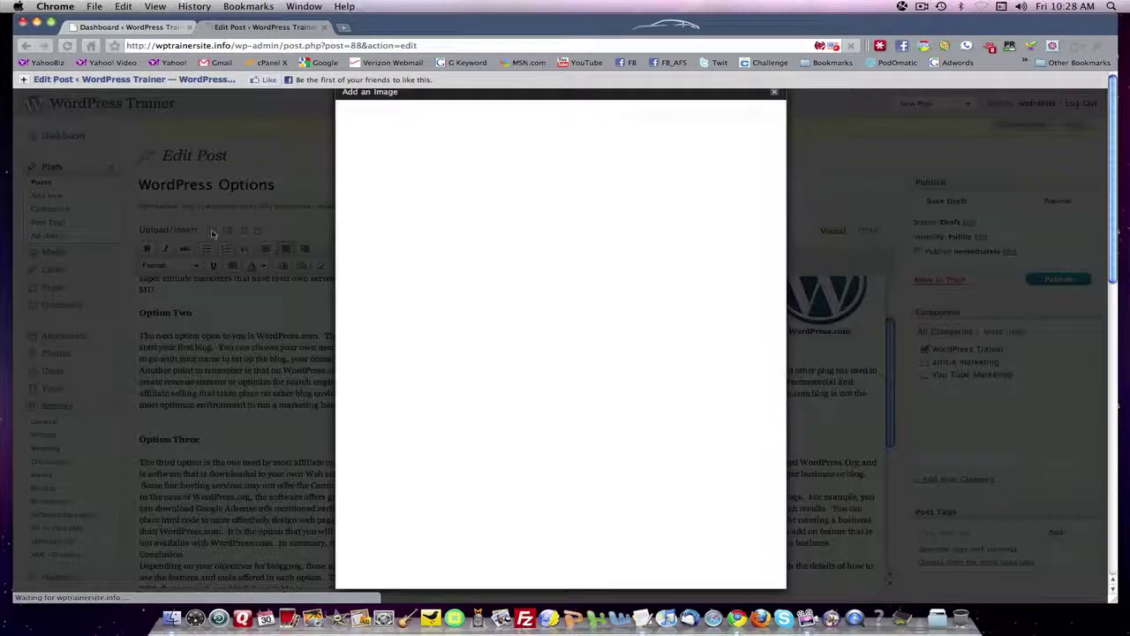
click(494, 165)
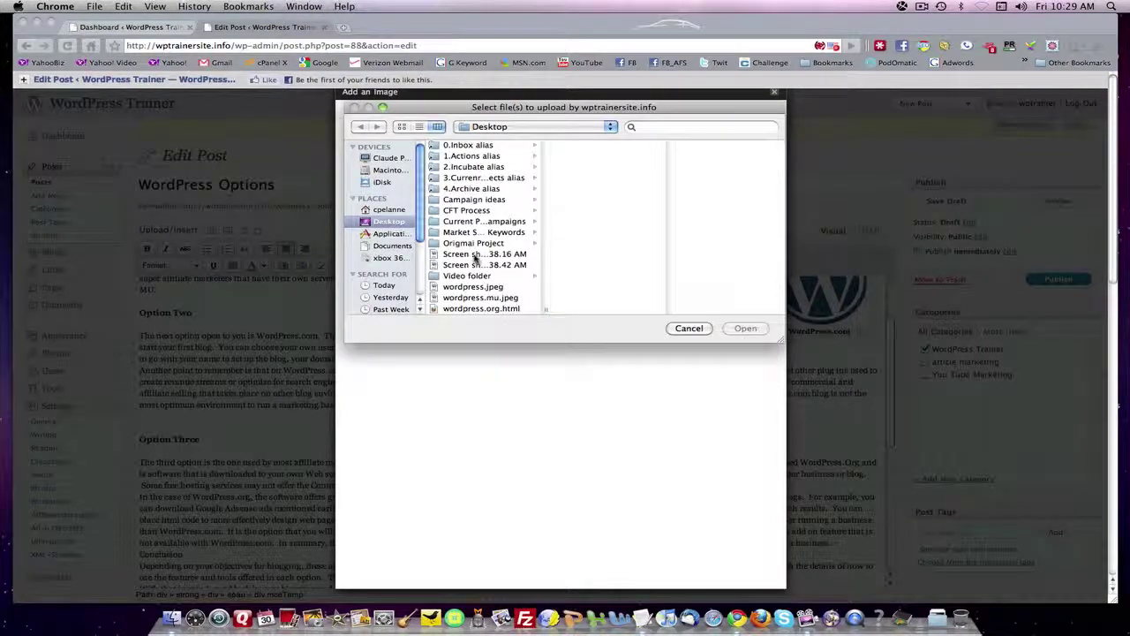
click(475, 255)
click(745, 328)
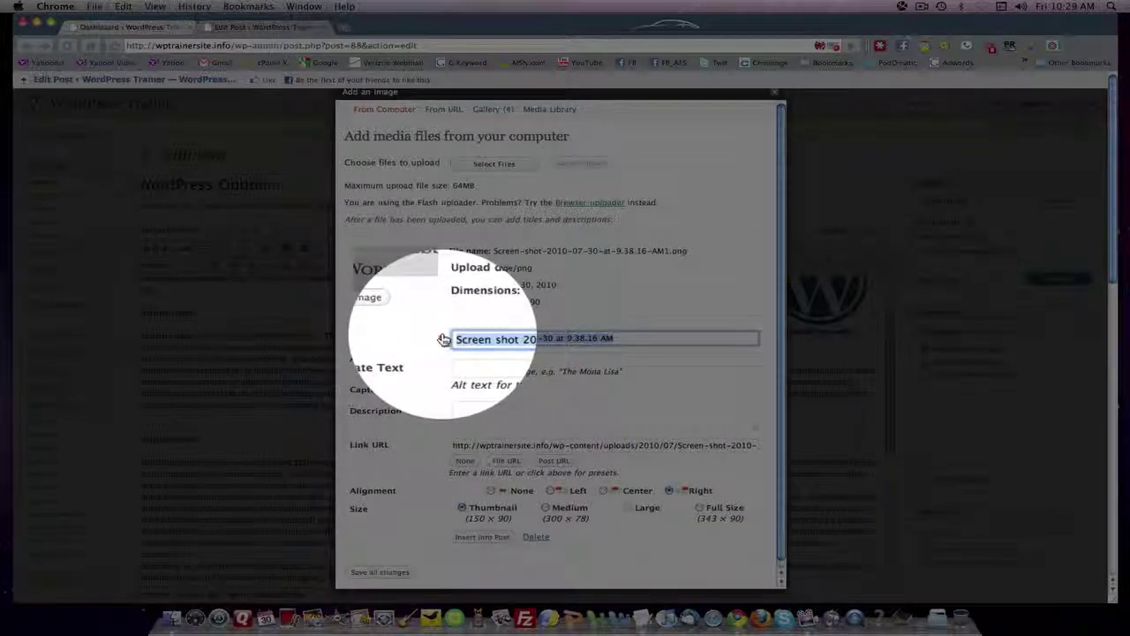
- Title it WordPress.org, fill alt text, caption and description, and insert it at full size
text(Word)
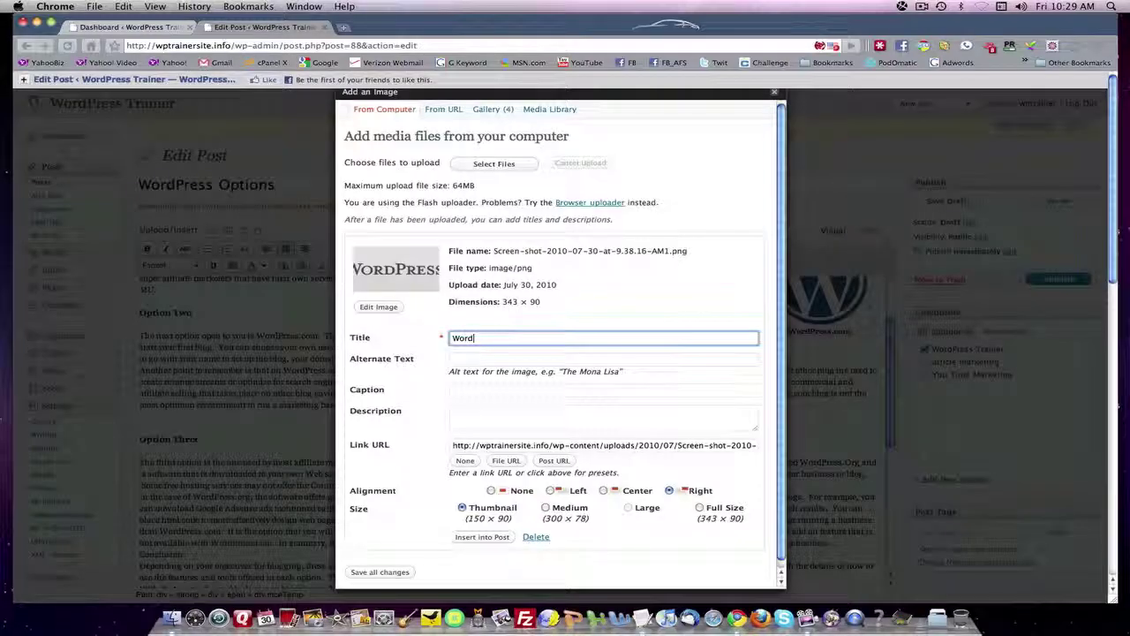
text(Press.org)
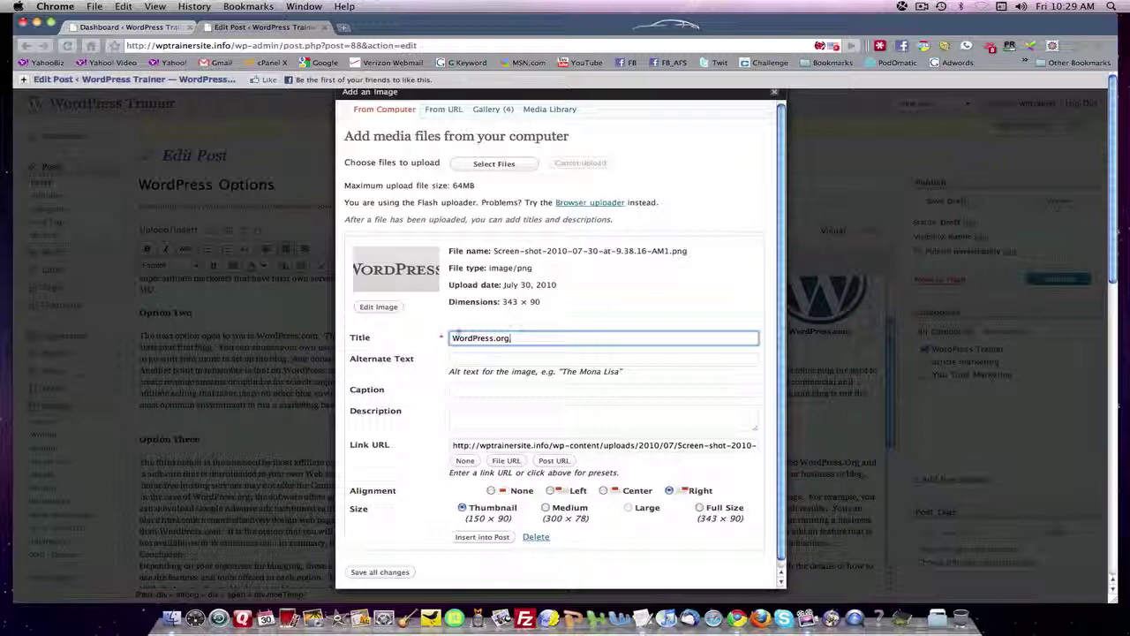
drag(511, 338, 450, 338)
key(super+c)
click(470, 362)
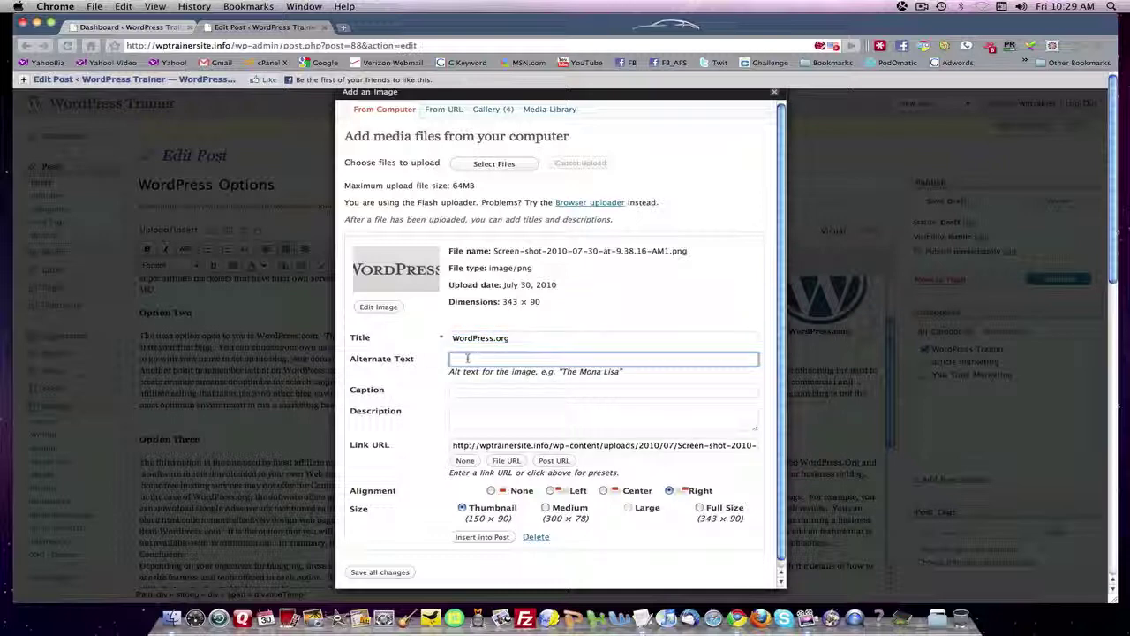
key(super+v)
click(477, 389)
key(super+v)
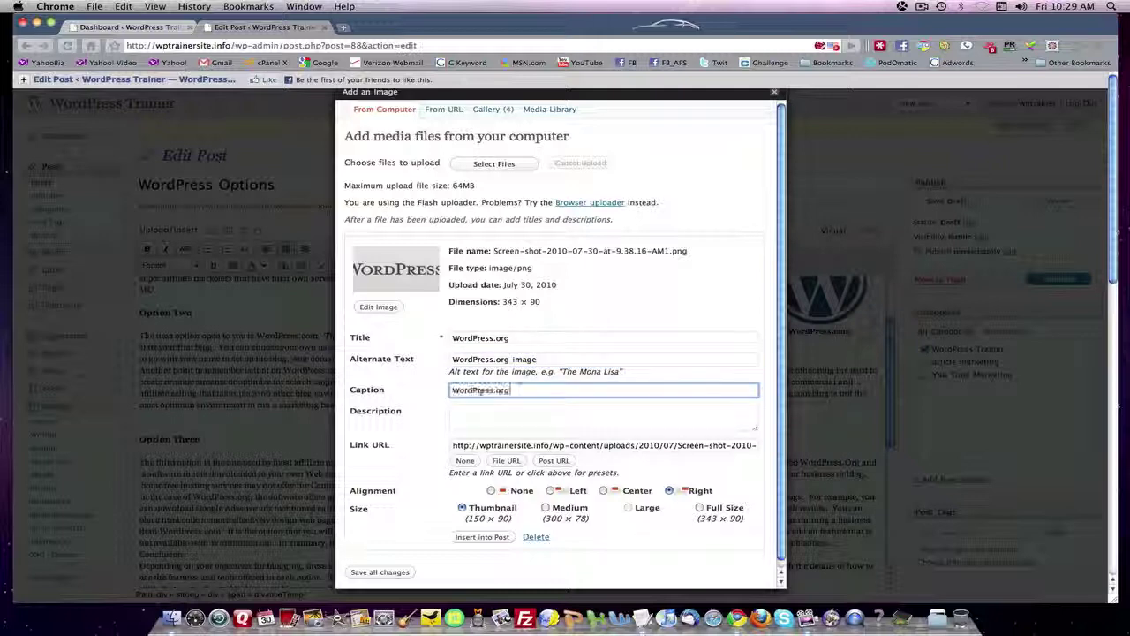
click(472, 413)
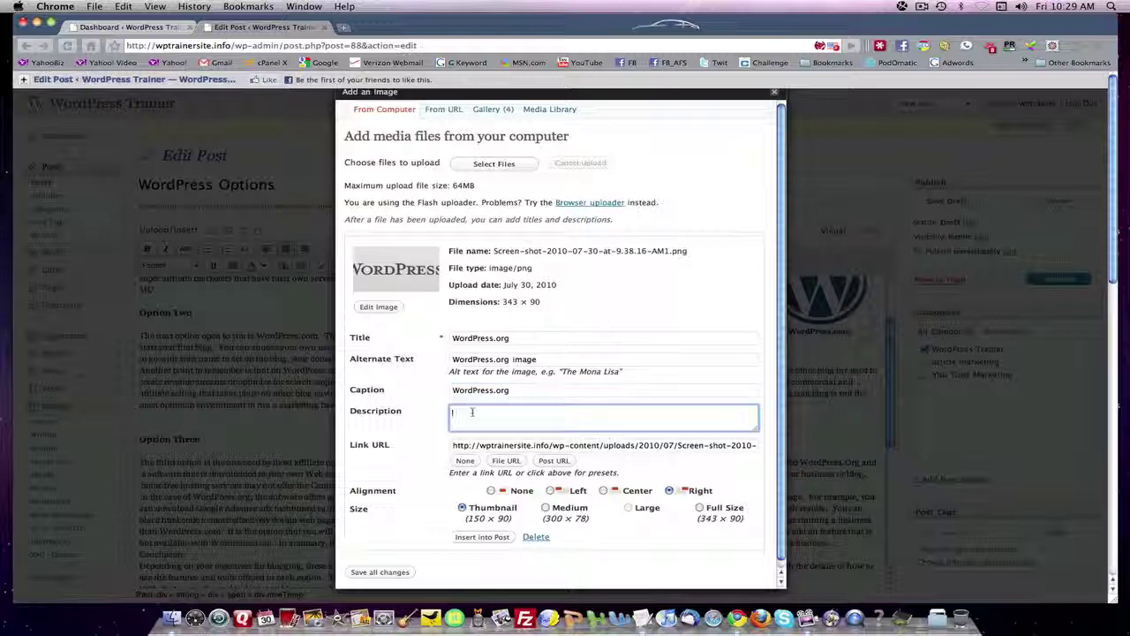
key(super+v)
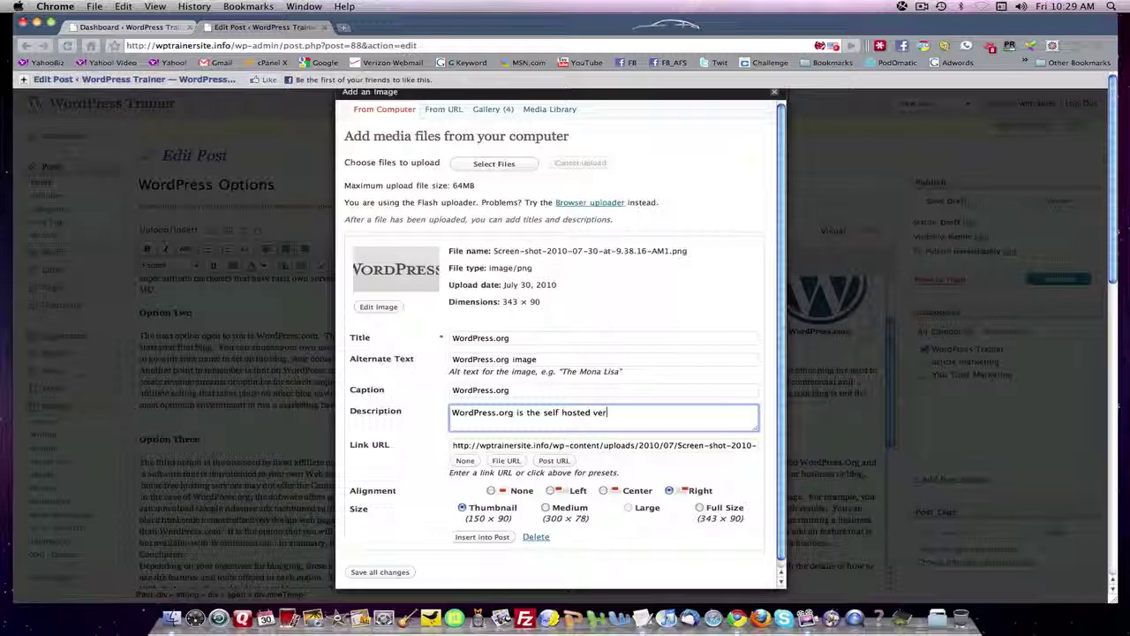
text(n of Wordpress)
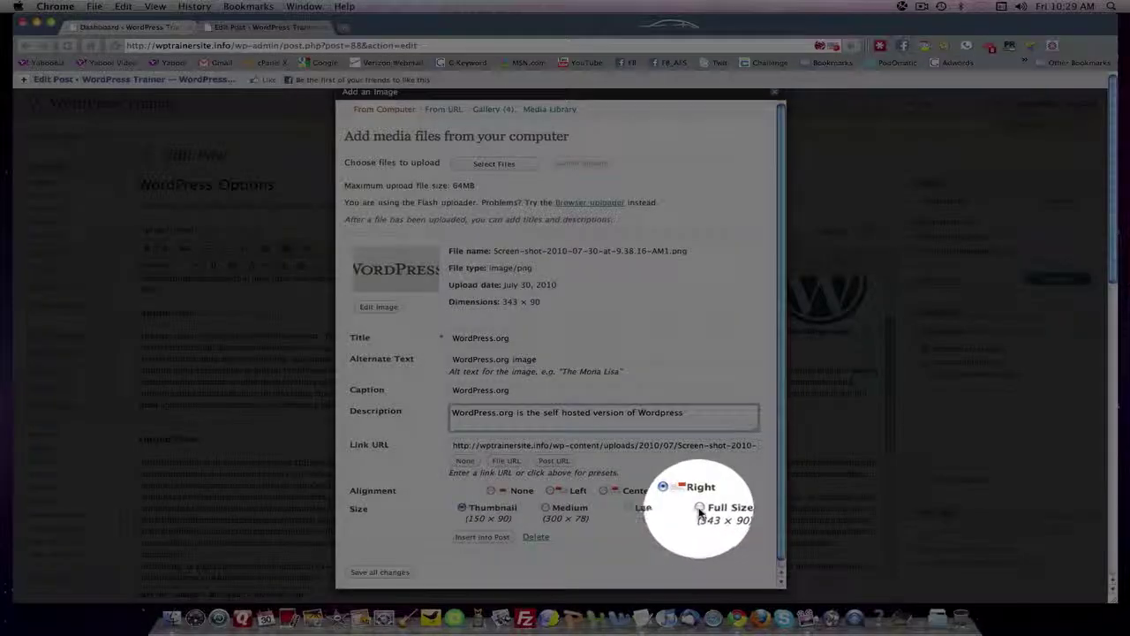
click(699, 507)
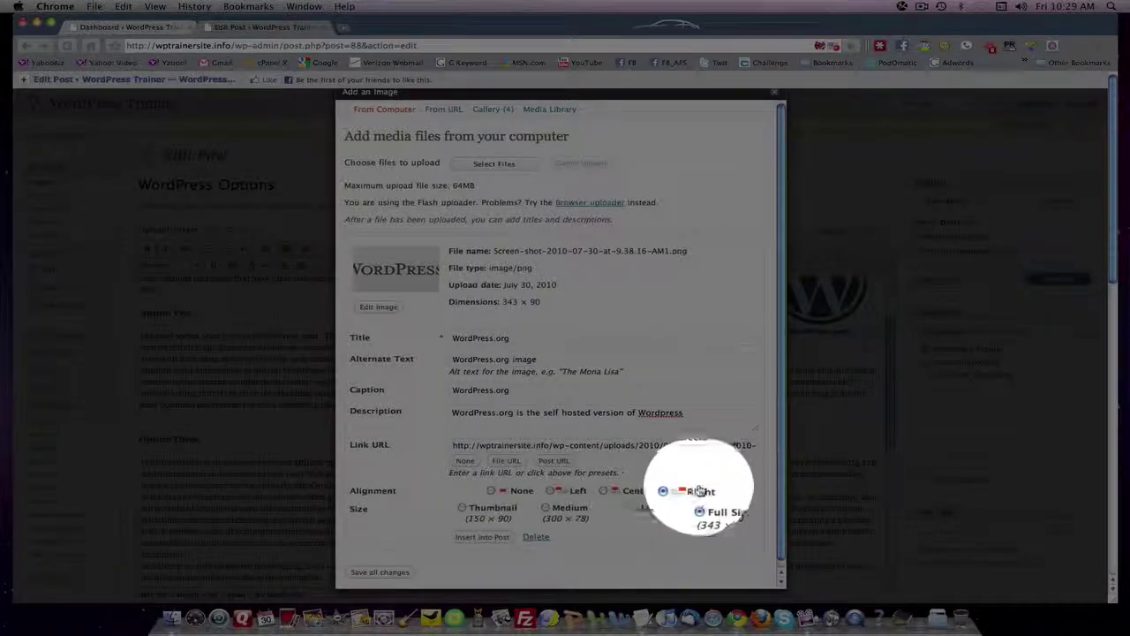
click(488, 533)
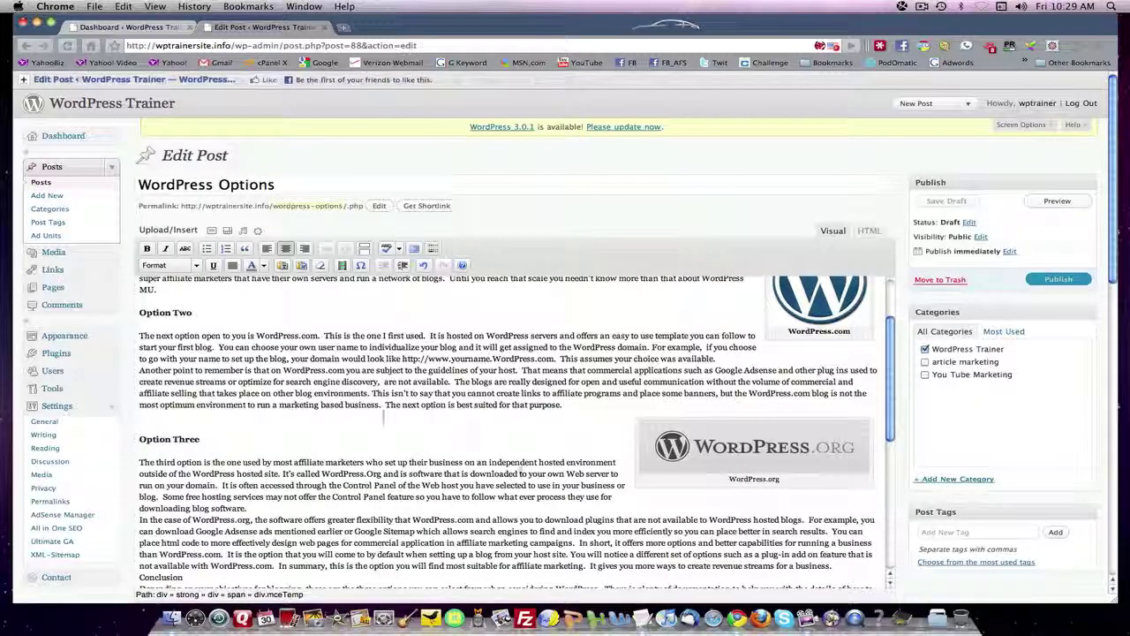
- Review the WordPress Options post with both logo images, then save it as a draft
scroll(465, 497, down, 3)
scroll(512, 433, down, 1)
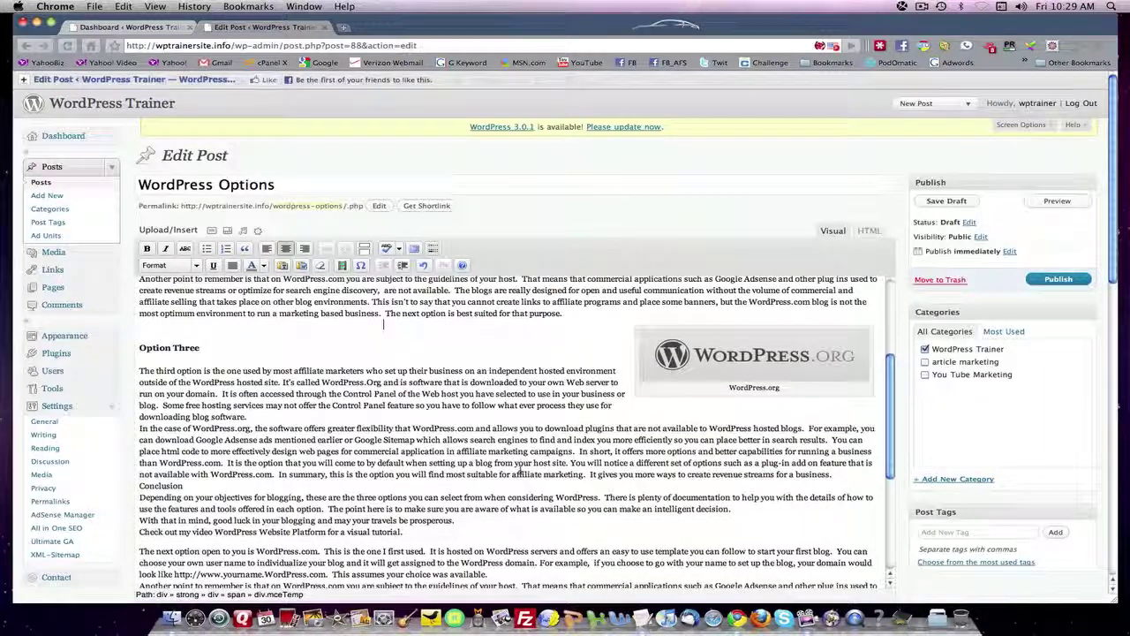
scroll(512, 433, up, 6)
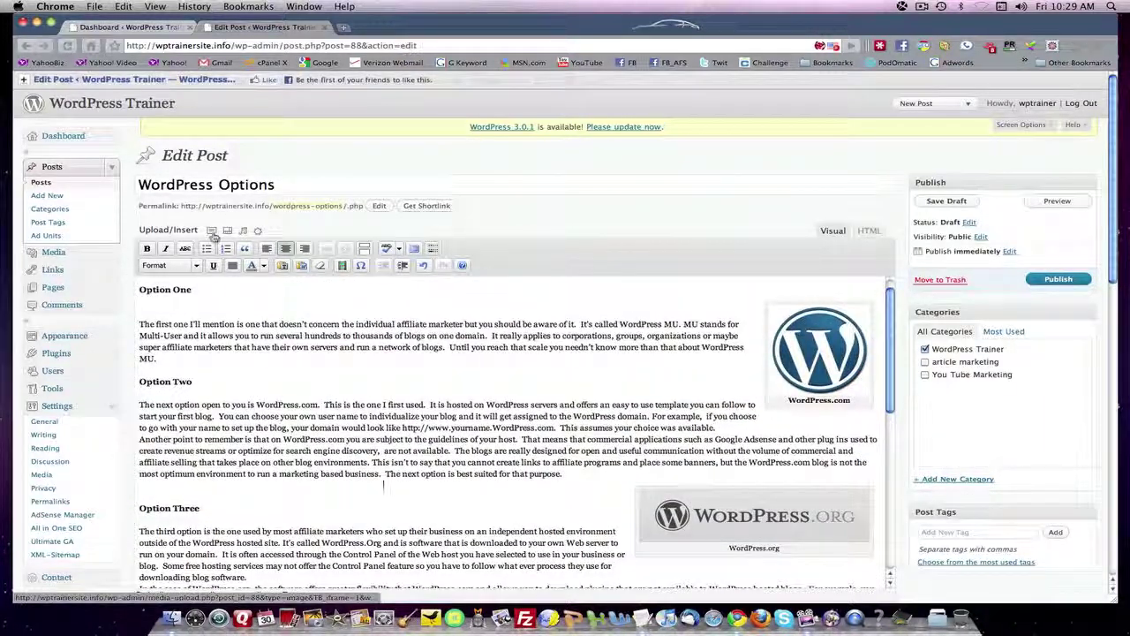
click(212, 231)
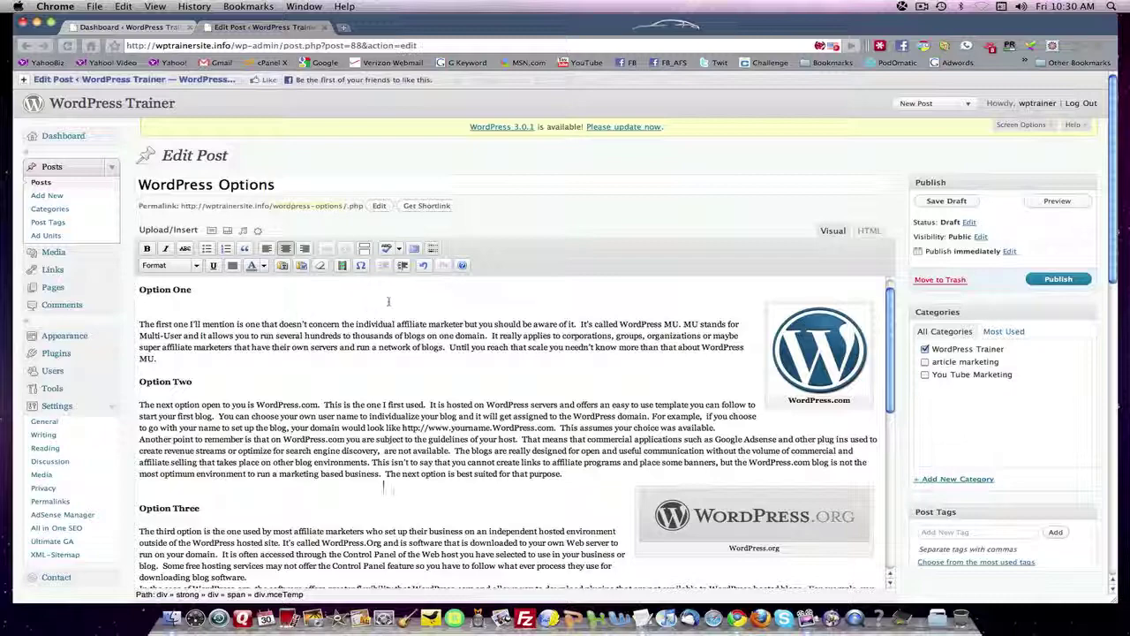
scroll(484, 453, down, 5)
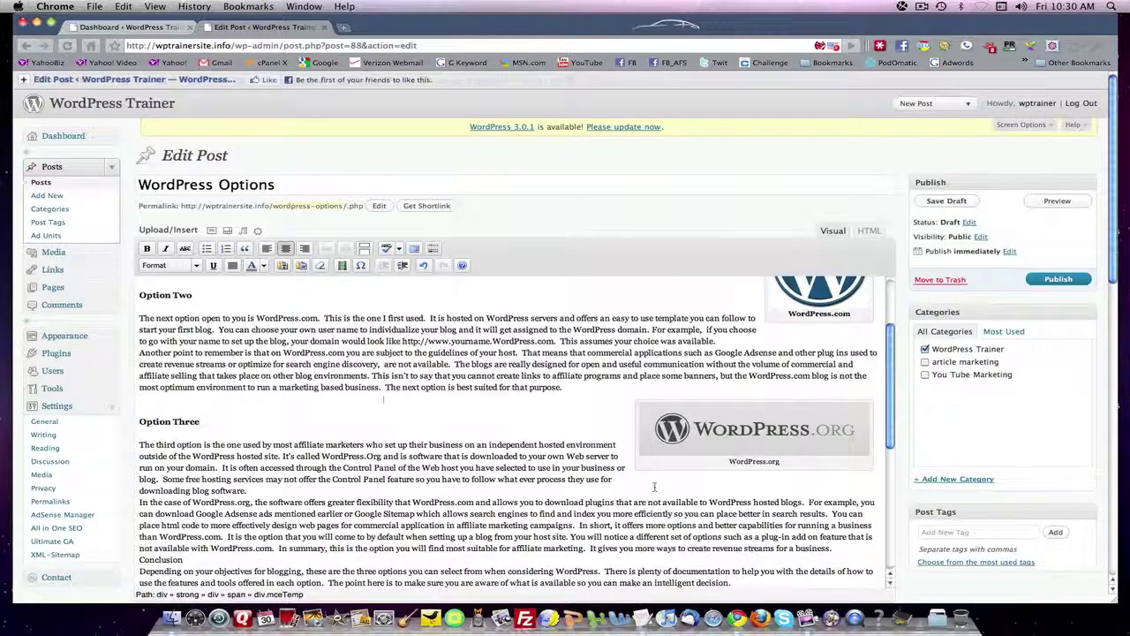
scroll(655, 486, down, 1)
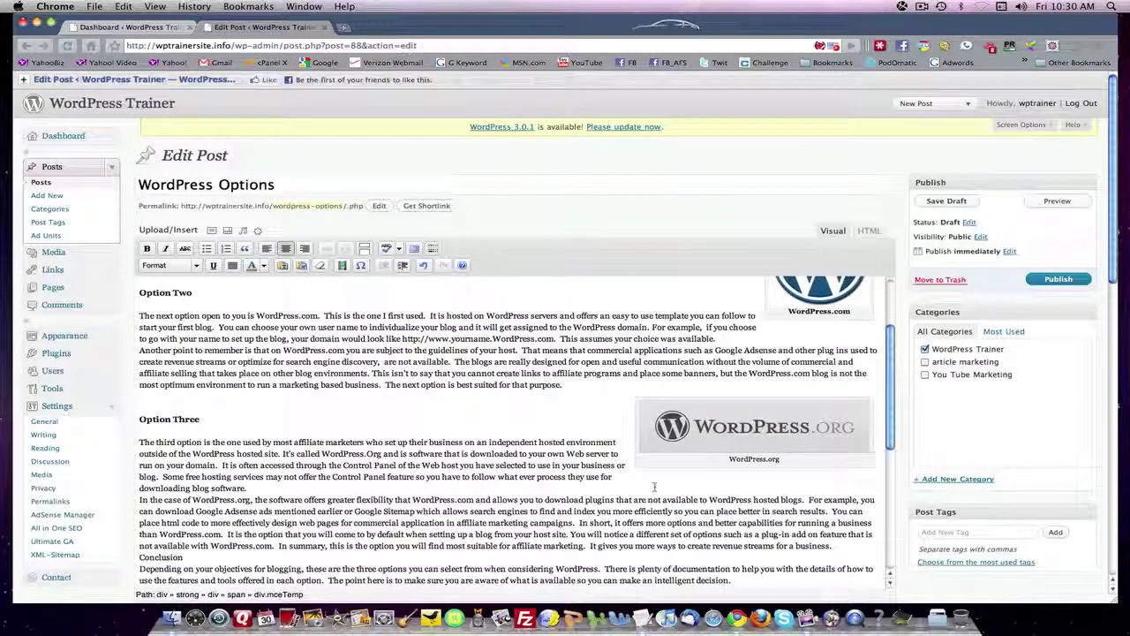
scroll(654, 487, up, 6)
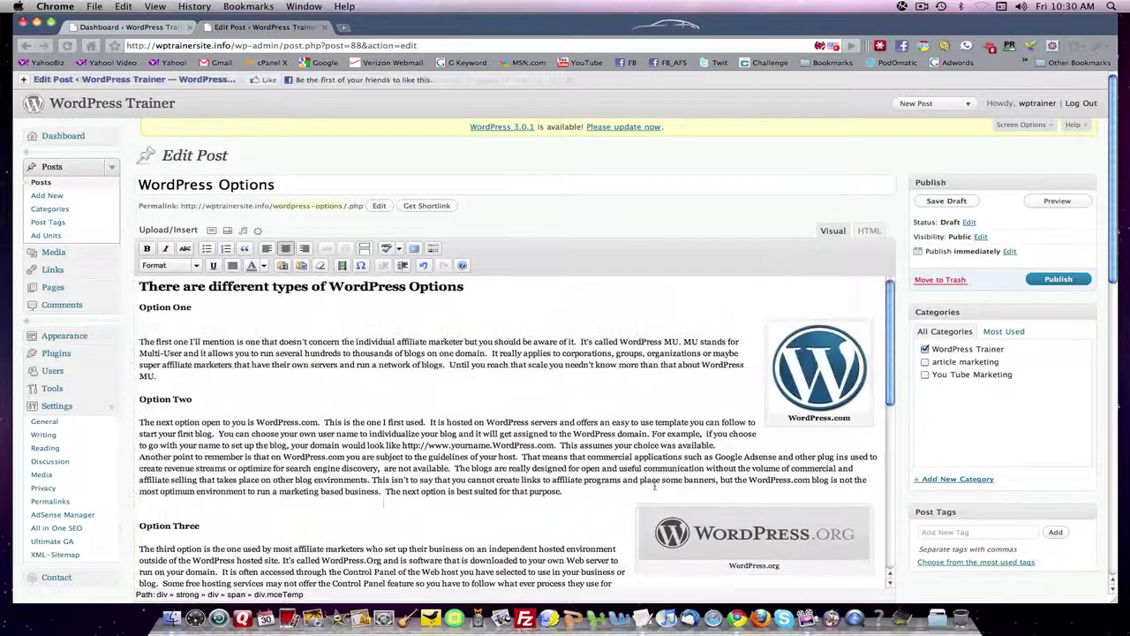
click(952, 202)
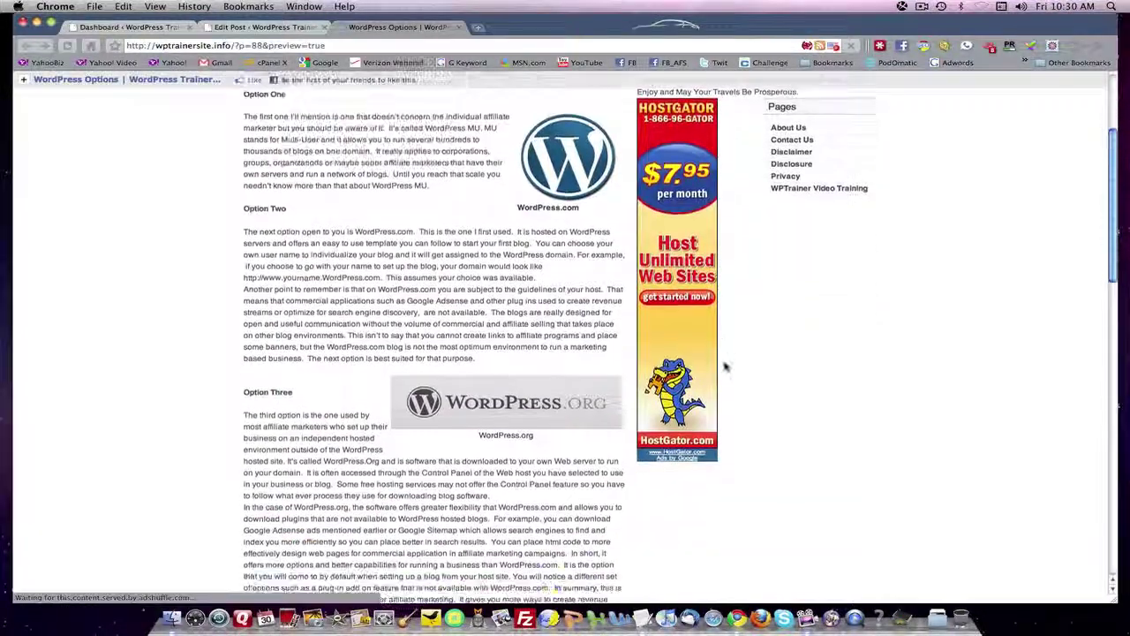
scroll(726, 366, down, 5)
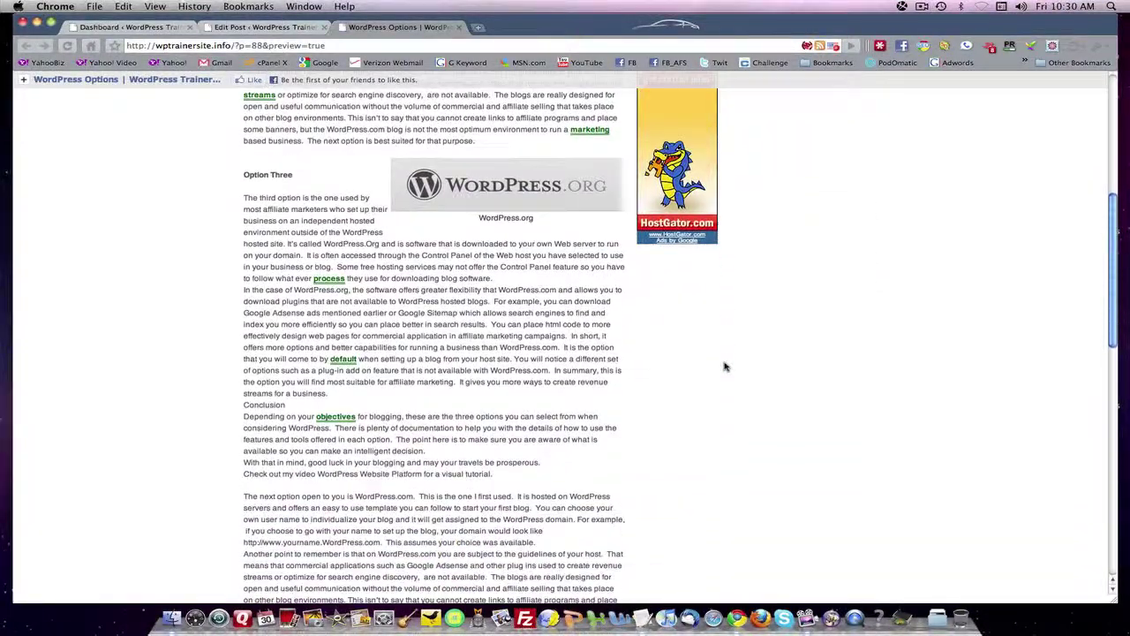
scroll(724, 366, down, 5)
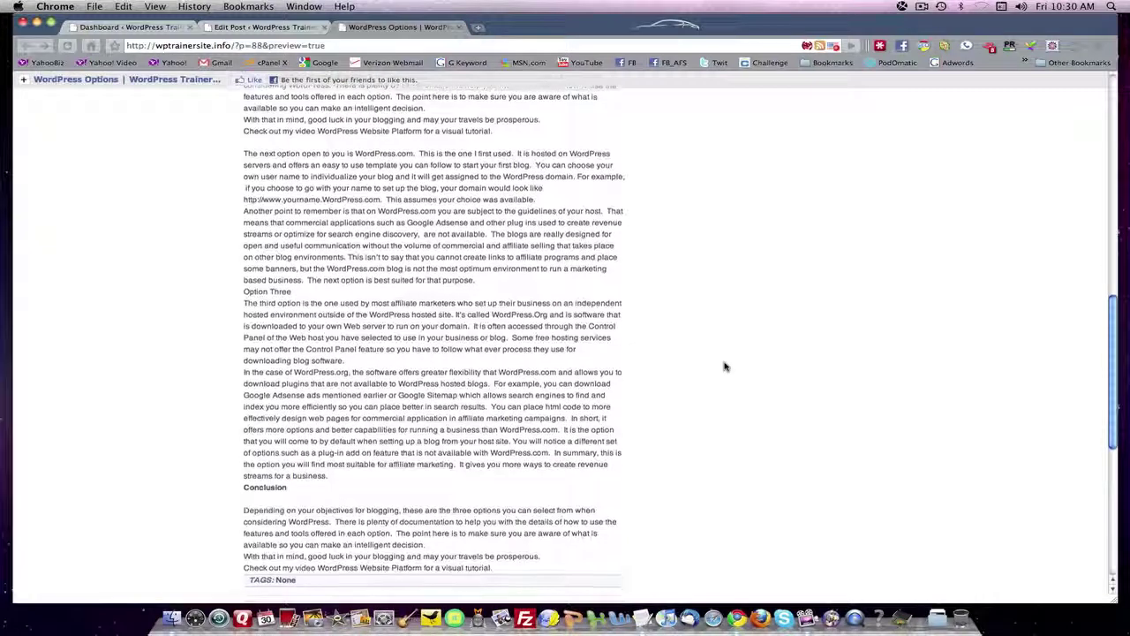
scroll(724, 366, up, 15)
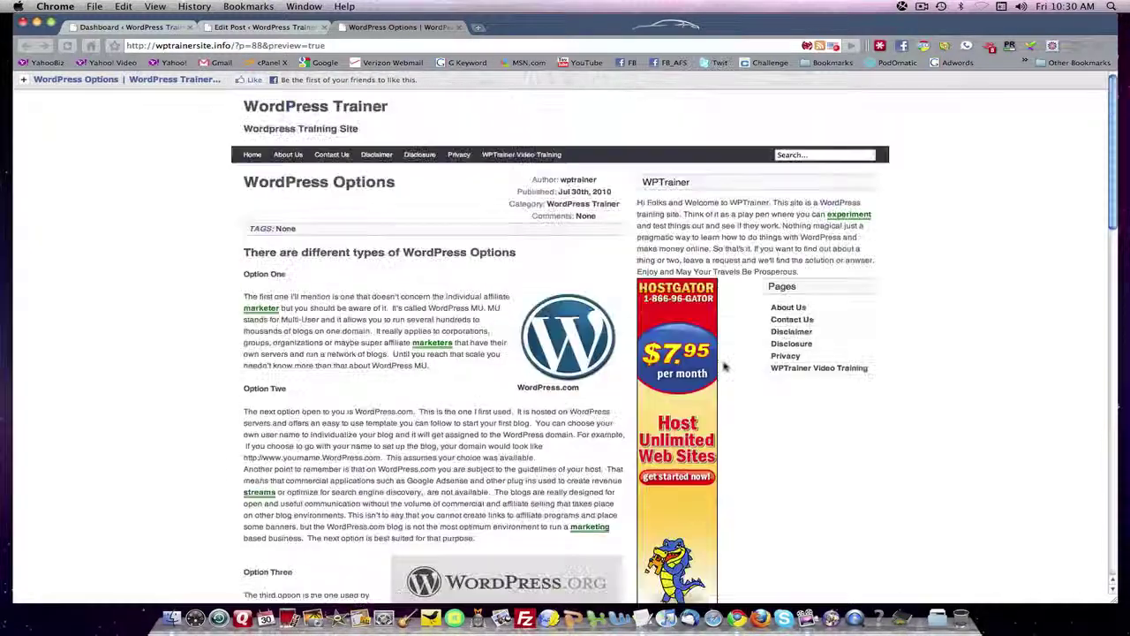
right_click(254, 29)
click(185, 293)
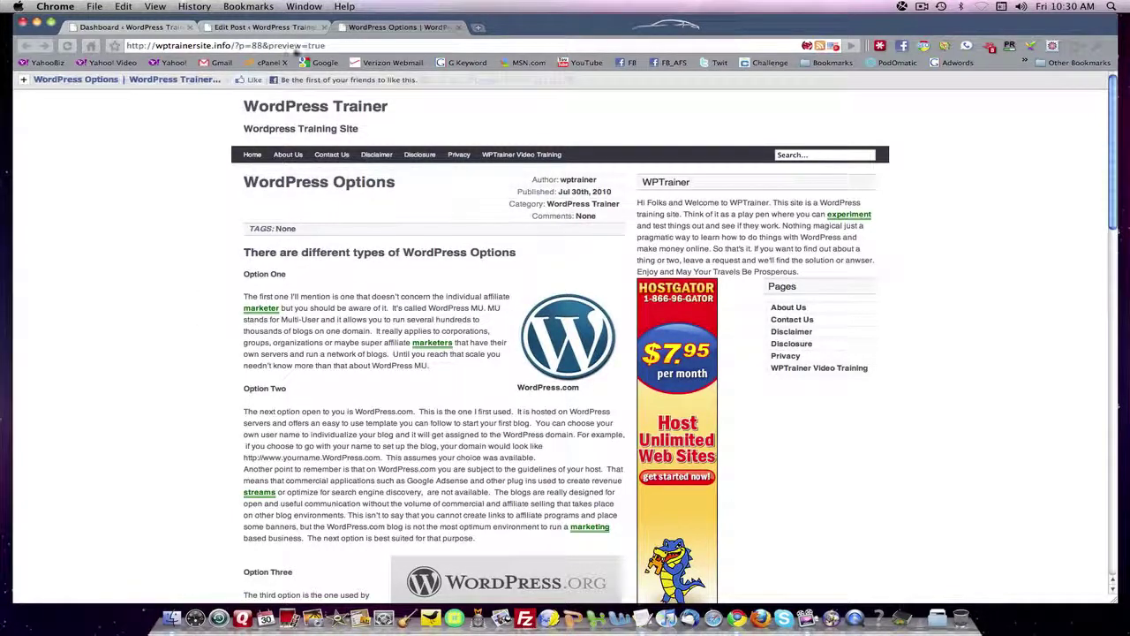
click(265, 28)
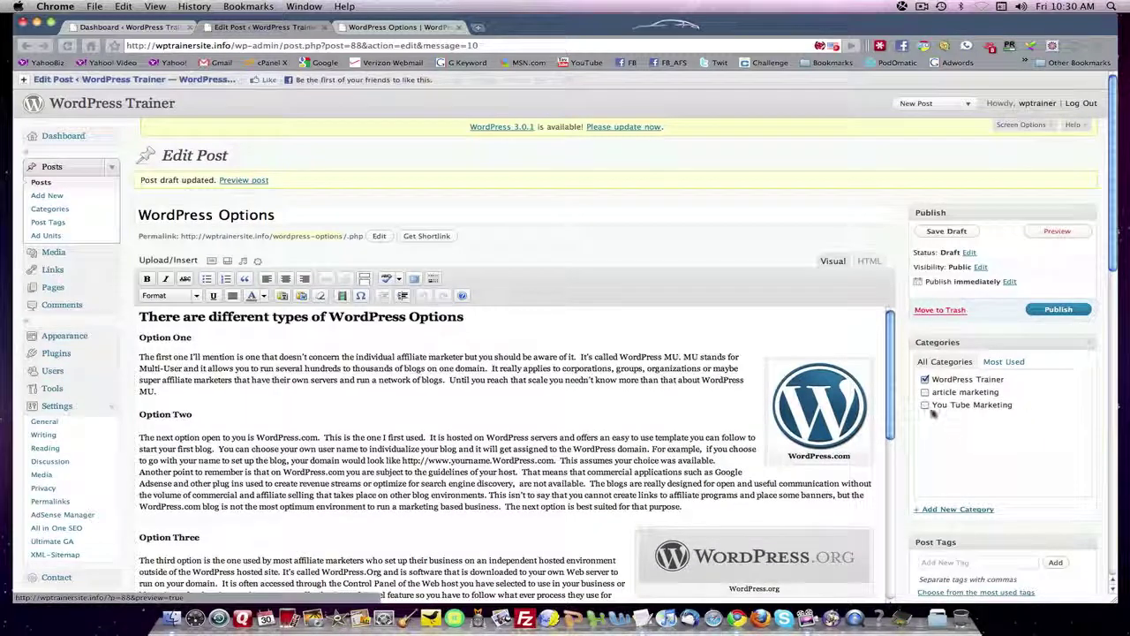
- Create and assign a new 'WordPress Options' category, and untick WordPress Trainer
click(944, 510)
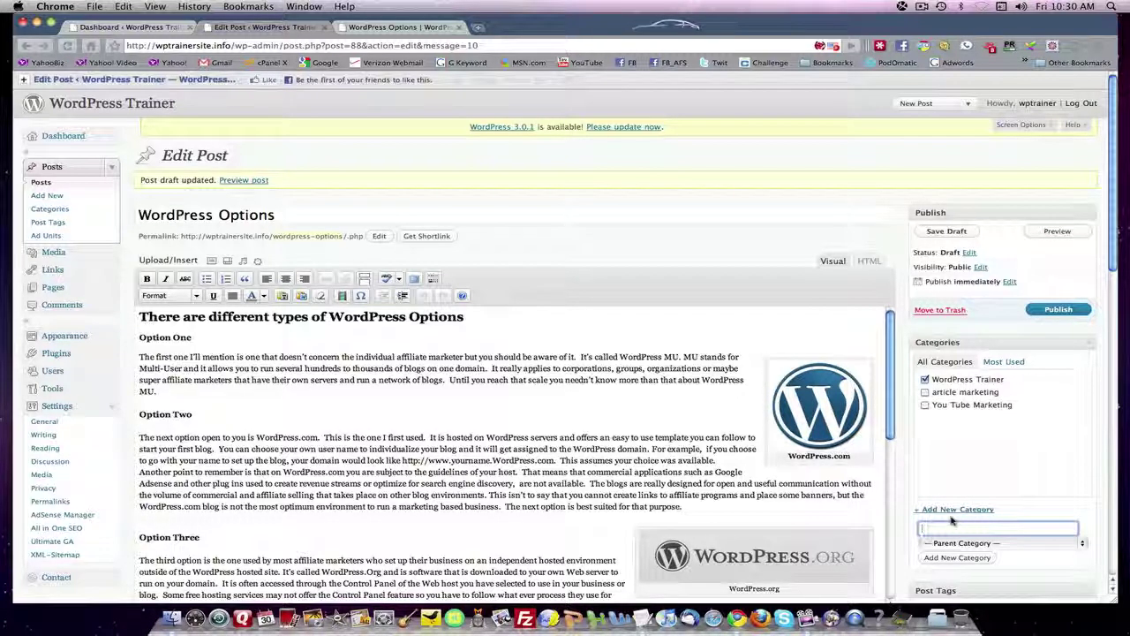
text(WordPress Options)
click(954, 560)
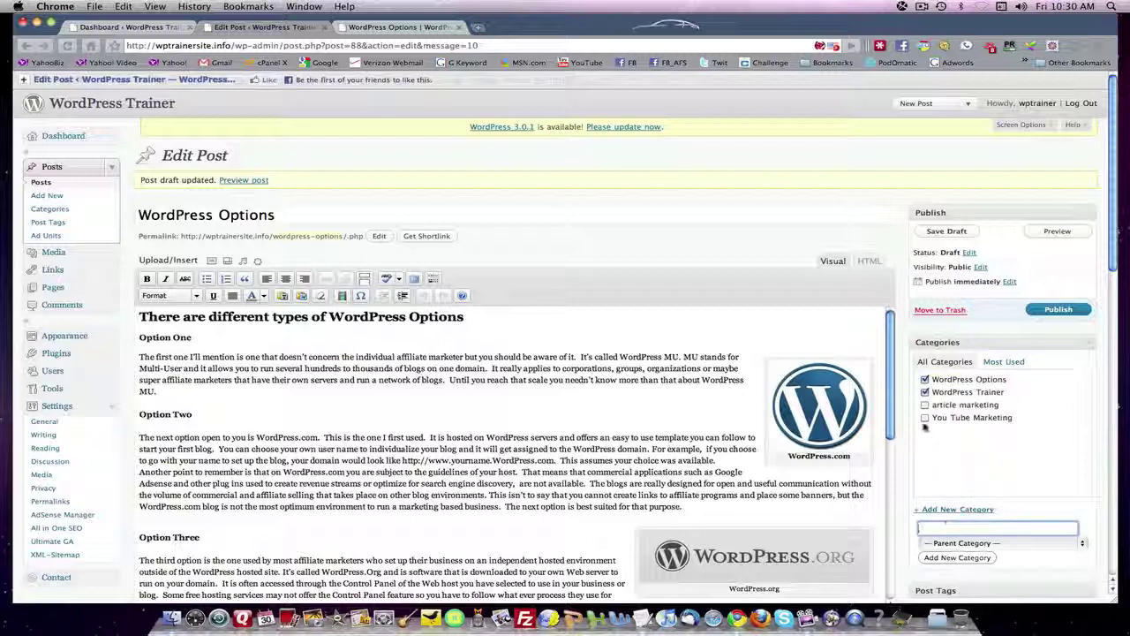
click(924, 392)
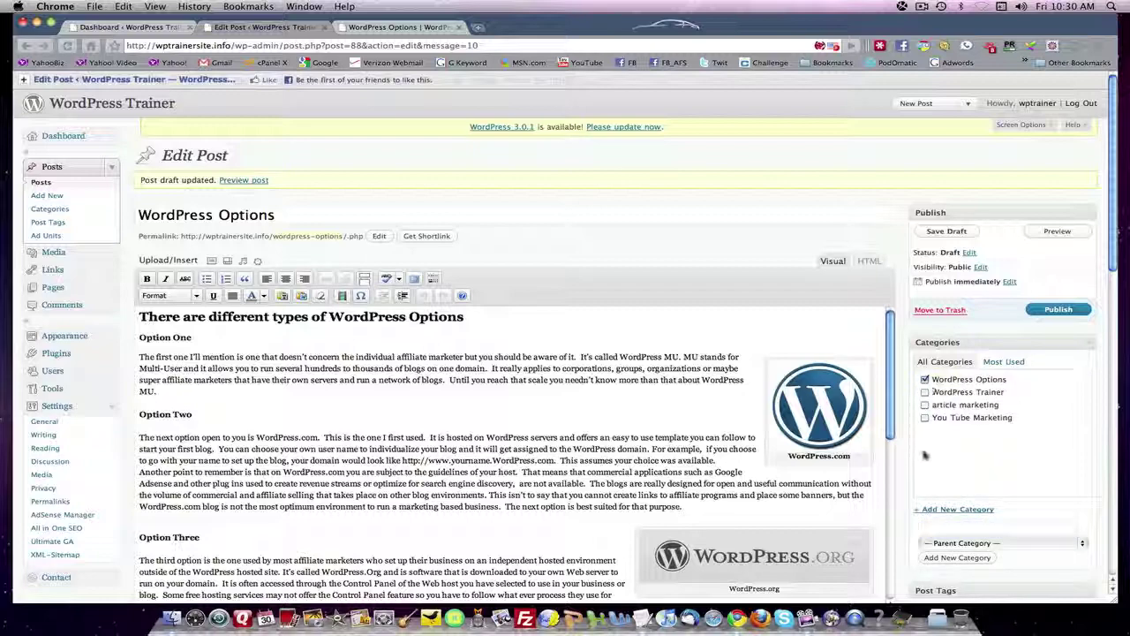
scroll(927, 454, down, 3)
- Add the tags Wordpress.com, wordpress options, hosted wordpress and self hosted wordpress
scroll(928, 453, down, 1)
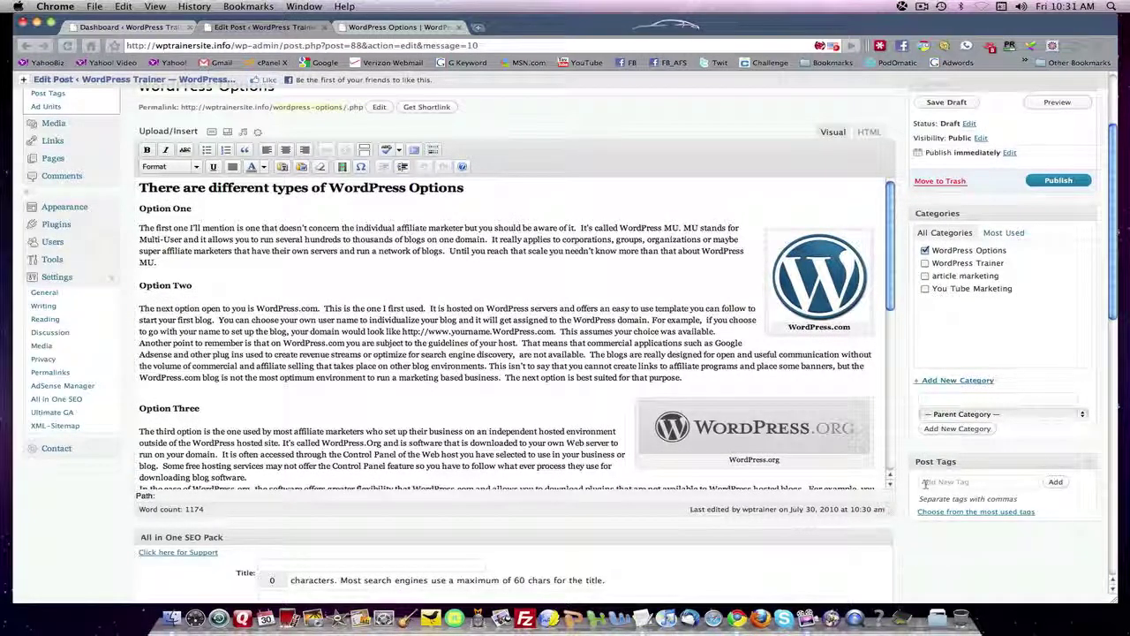
click(925, 483)
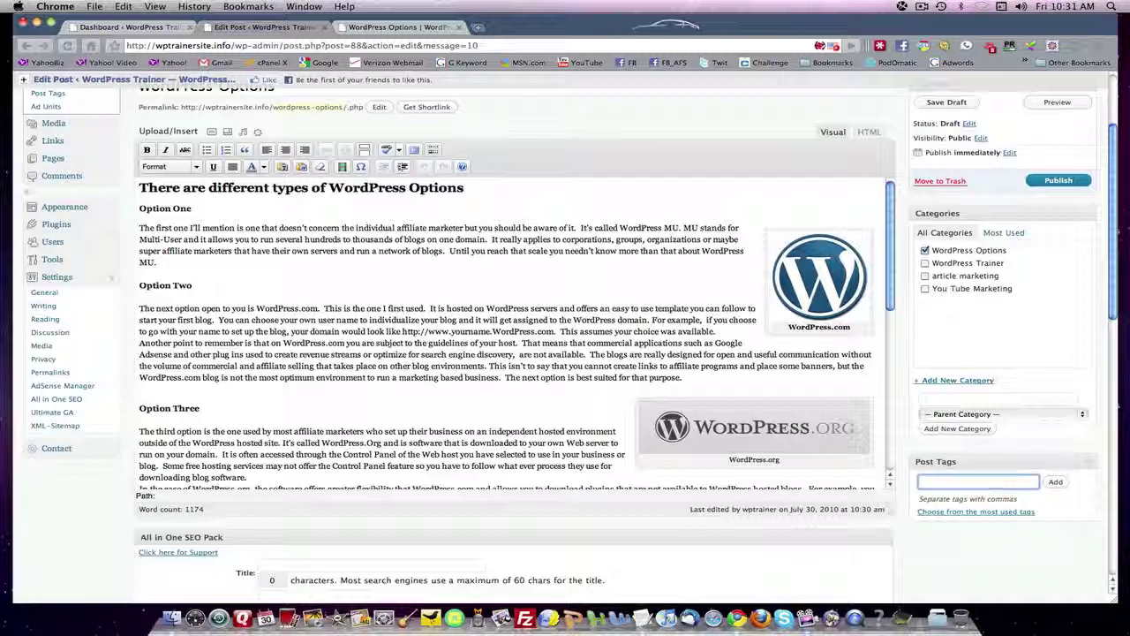
text(Wordpress.com,wordp)
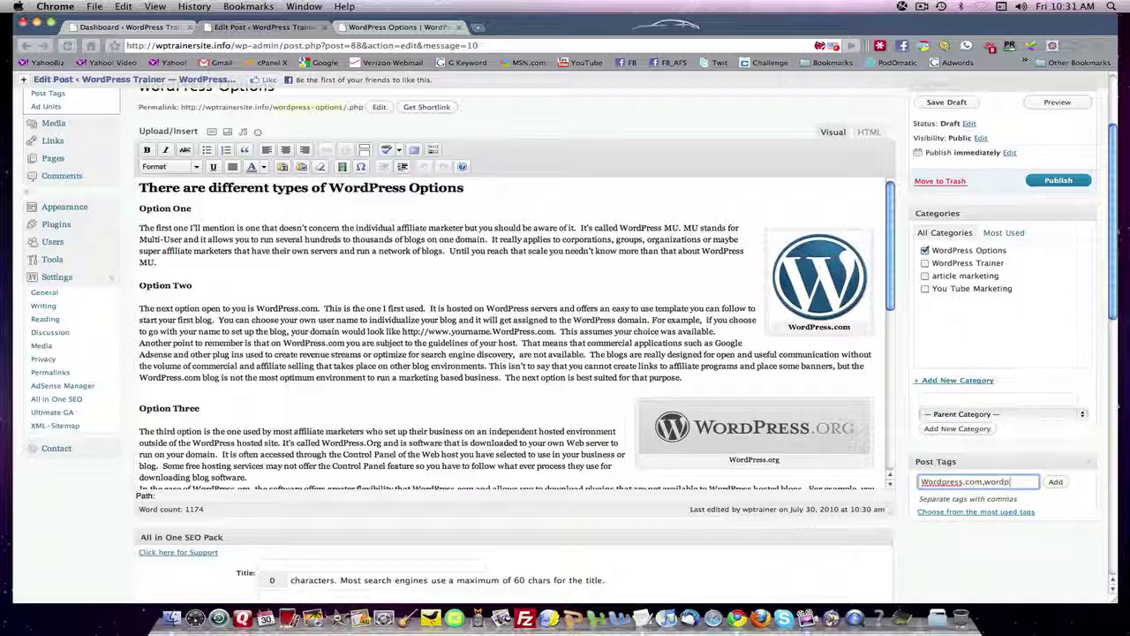
text(ress options)
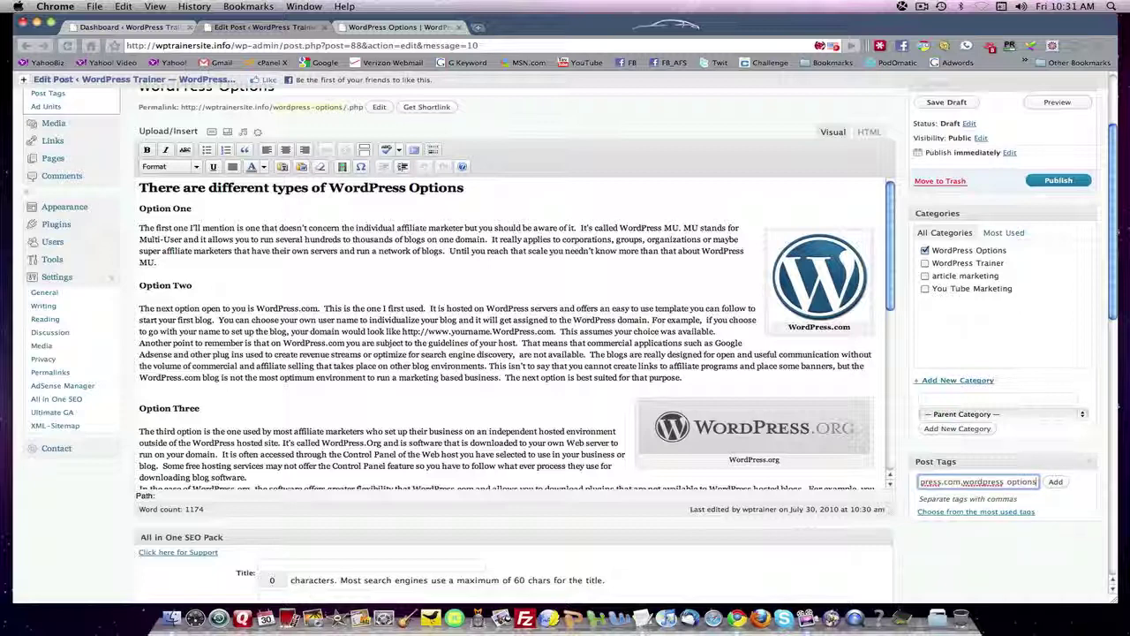
text(,h)
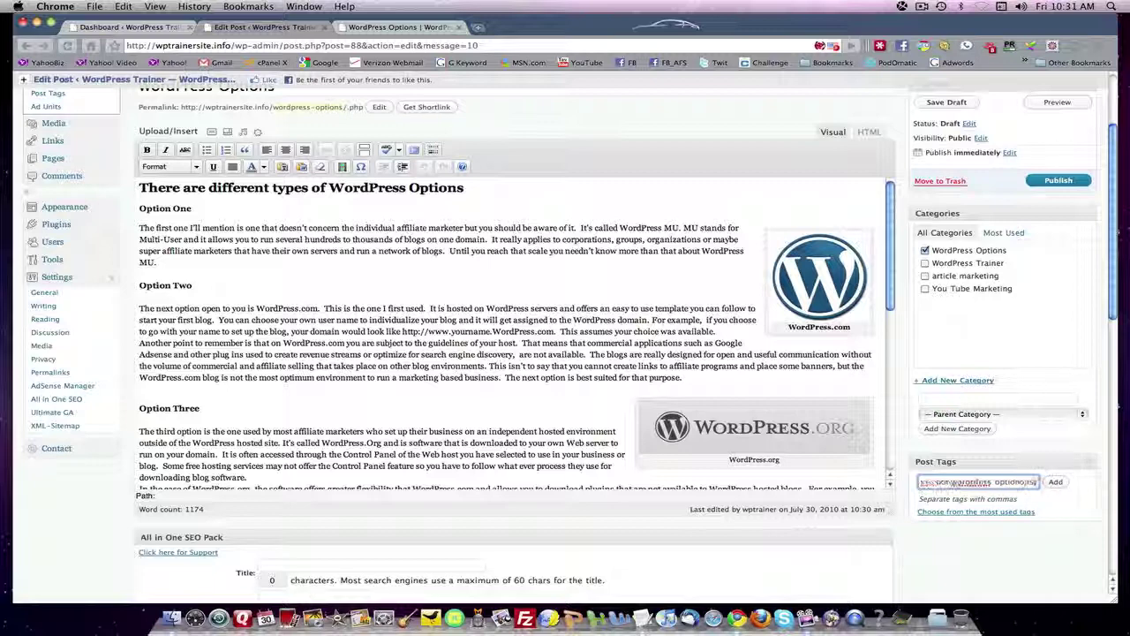
text(a)
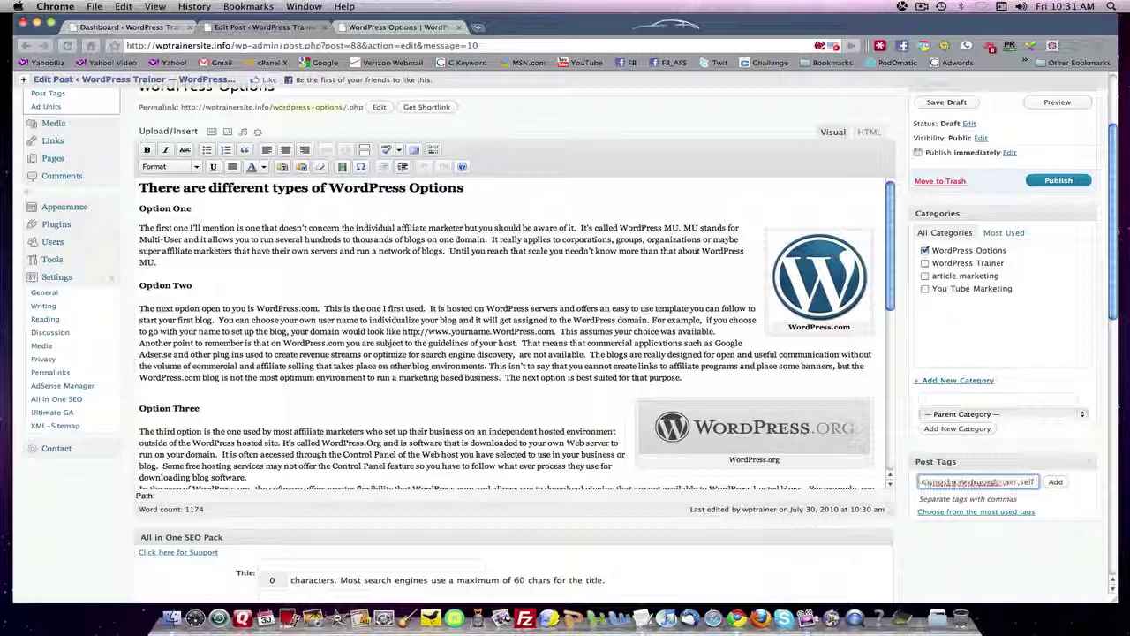
text(os)
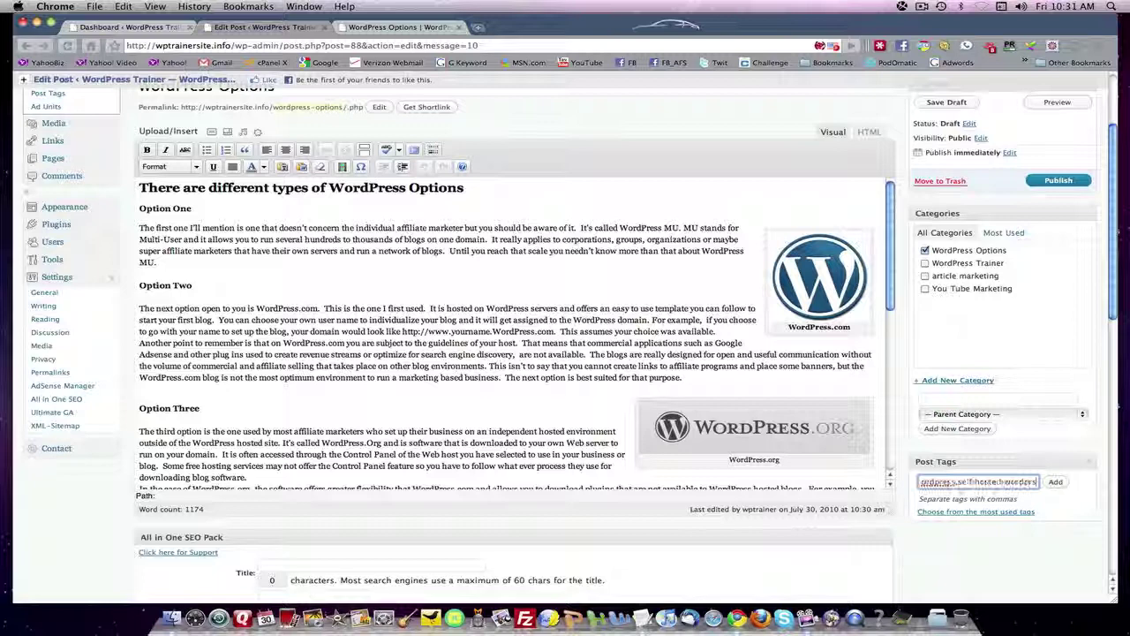
text(e)
key(BackSpace)
key(BackSpace)
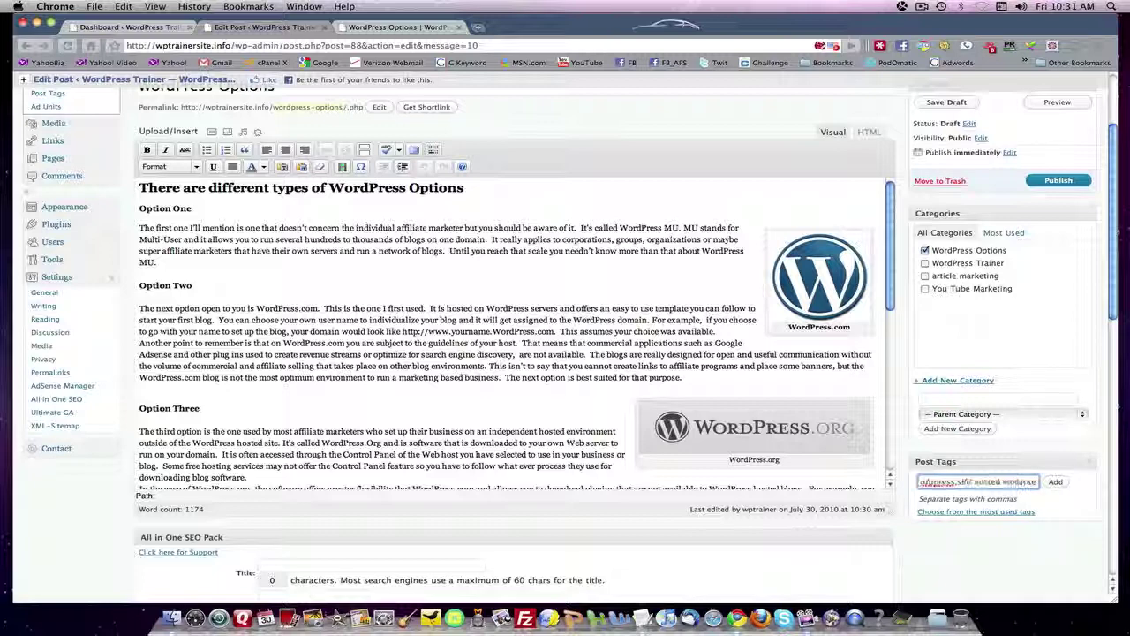
text(ess)
click(1059, 483)
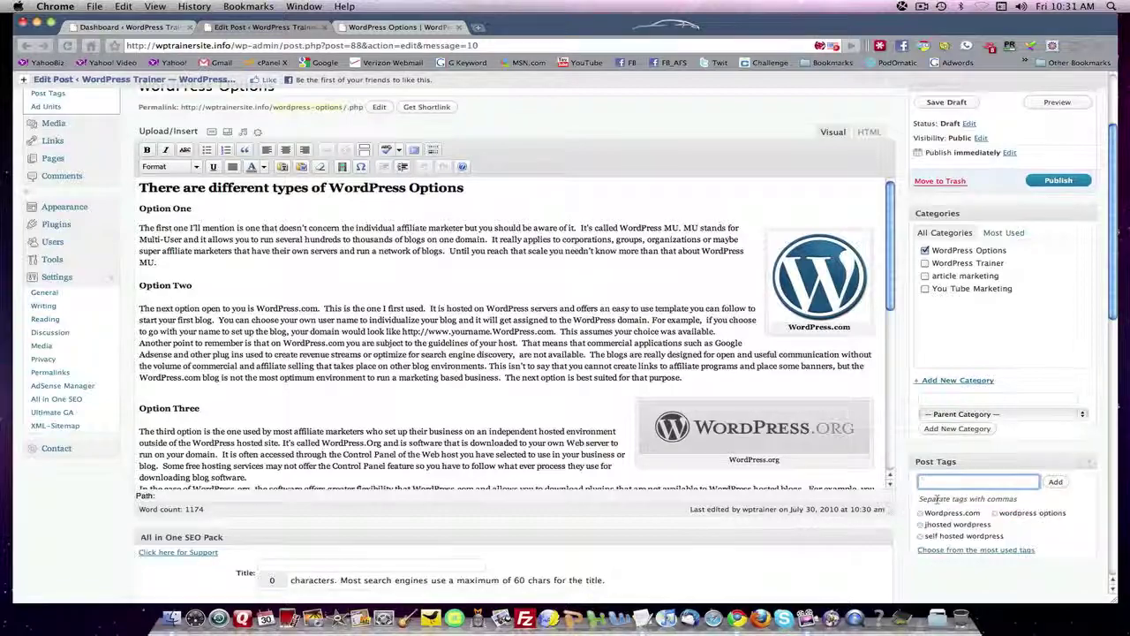
- Copy the post title 'WordPress Options' into the All in One SEO Title field
scroll(930, 502, down, 5)
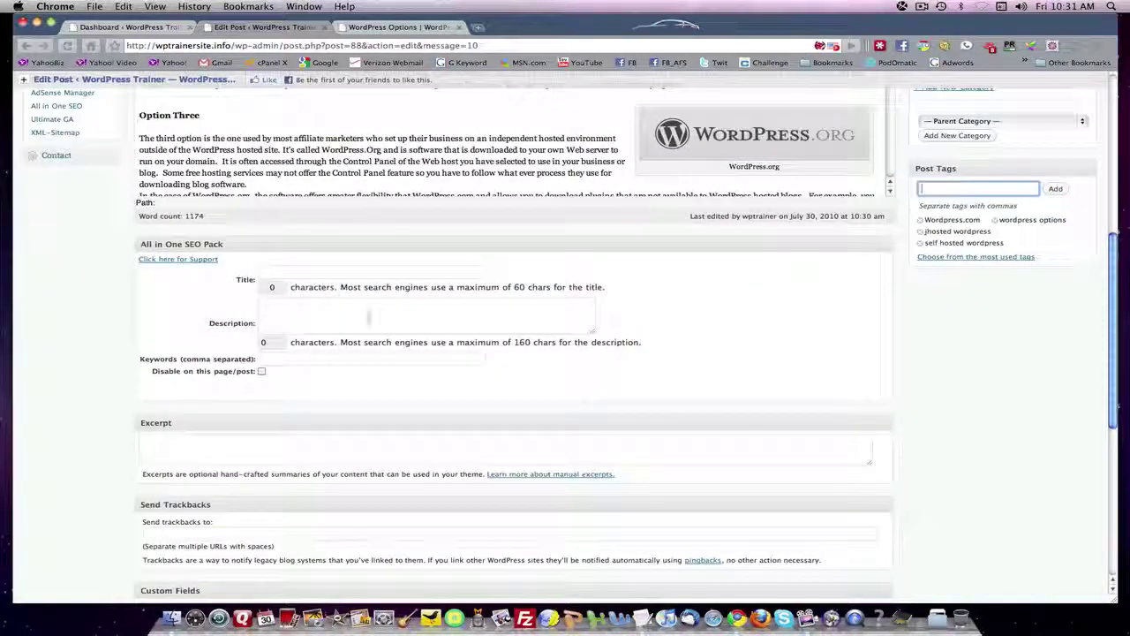
click(261, 275)
scroll(265, 278, up, 10)
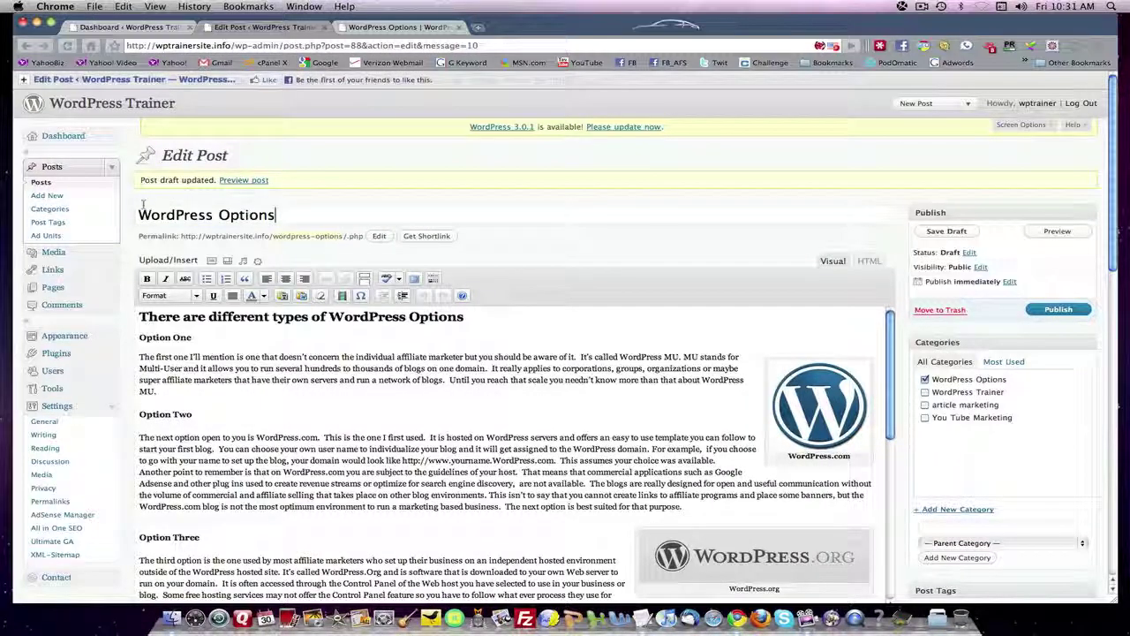
drag(273, 215, 142, 215)
key(super+c)
scroll(412, 270, down, 8)
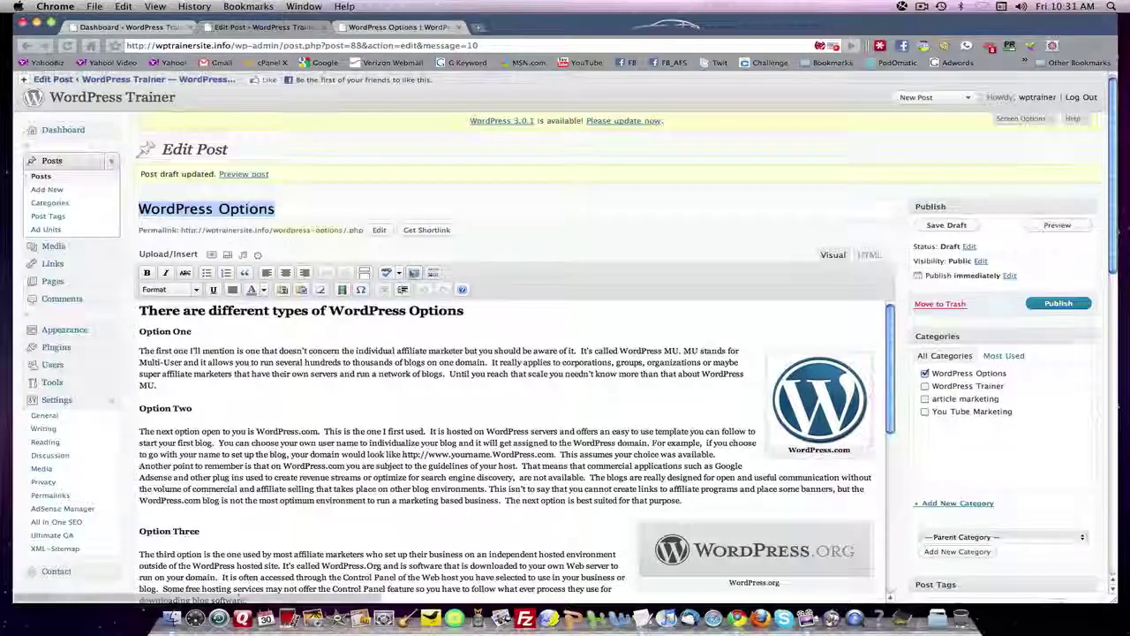
scroll(411, 323, down, 3)
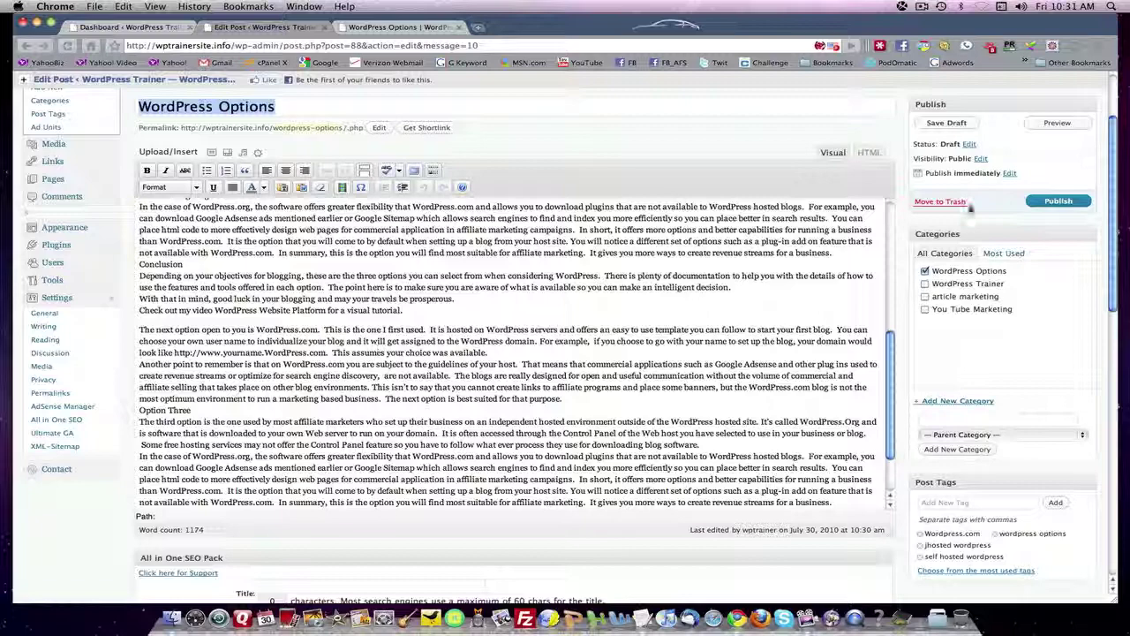
scroll(1116, 226, down, 5)
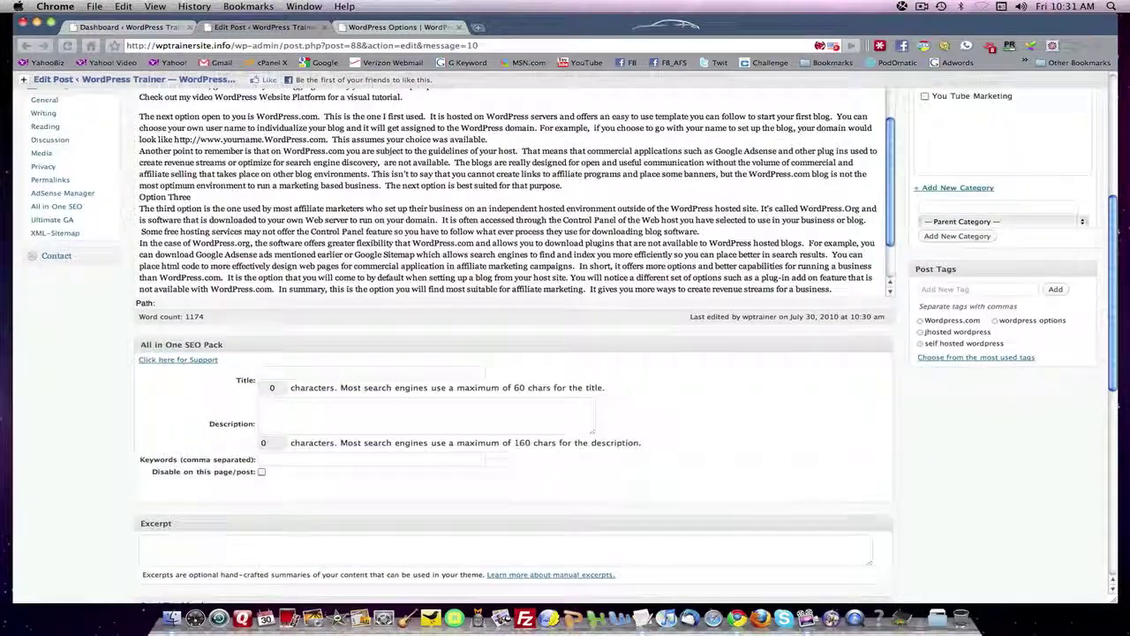
click(279, 375)
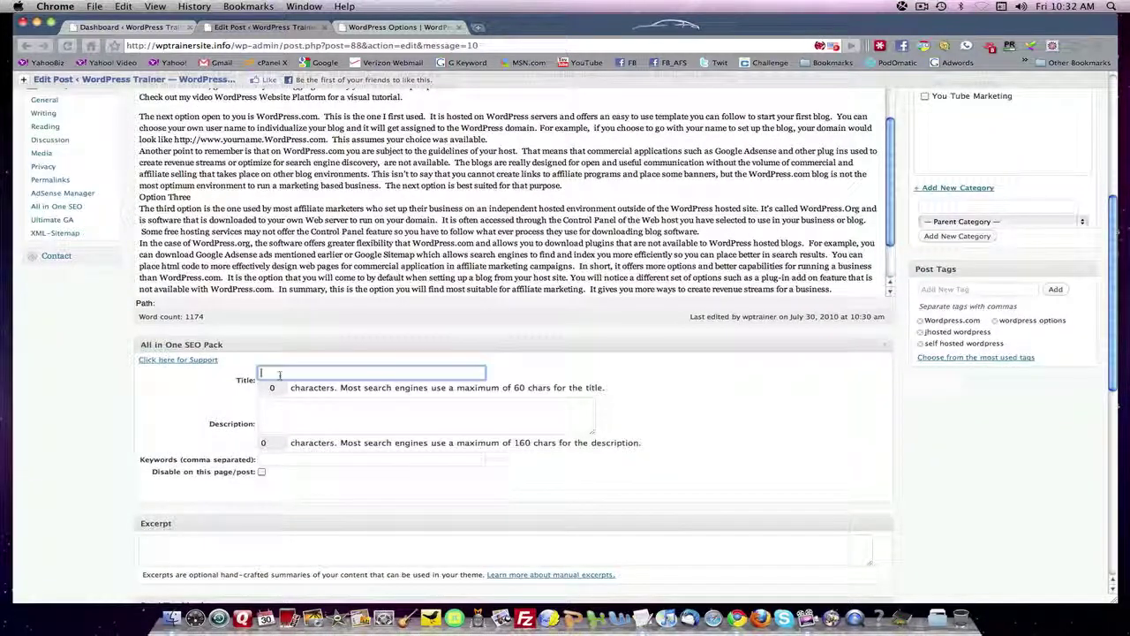
key(super+v)
- Copy the post's opening heading into the SEO Description field
click(276, 408)
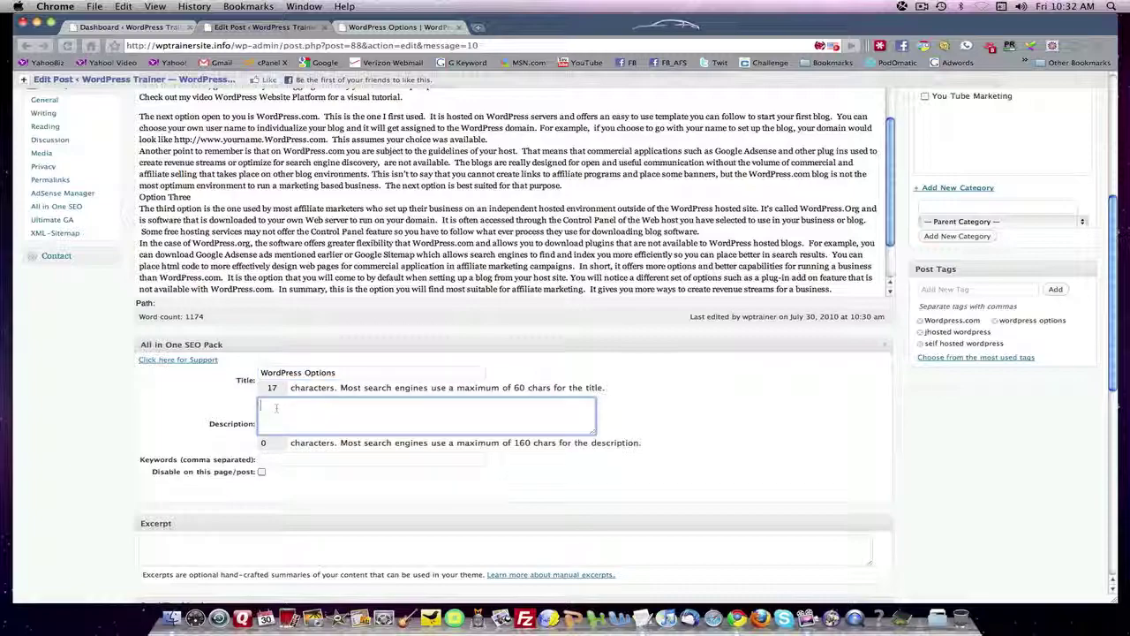
scroll(344, 236, up, 4)
scroll(344, 236, up, 10)
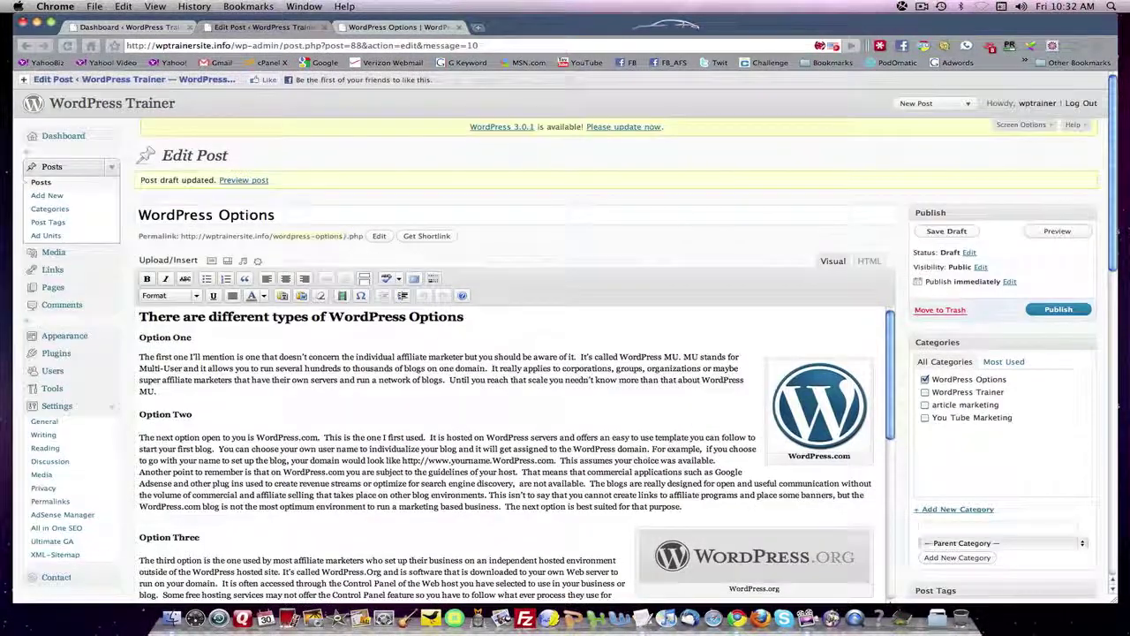
drag(466, 318, 138, 317)
key(super+c)
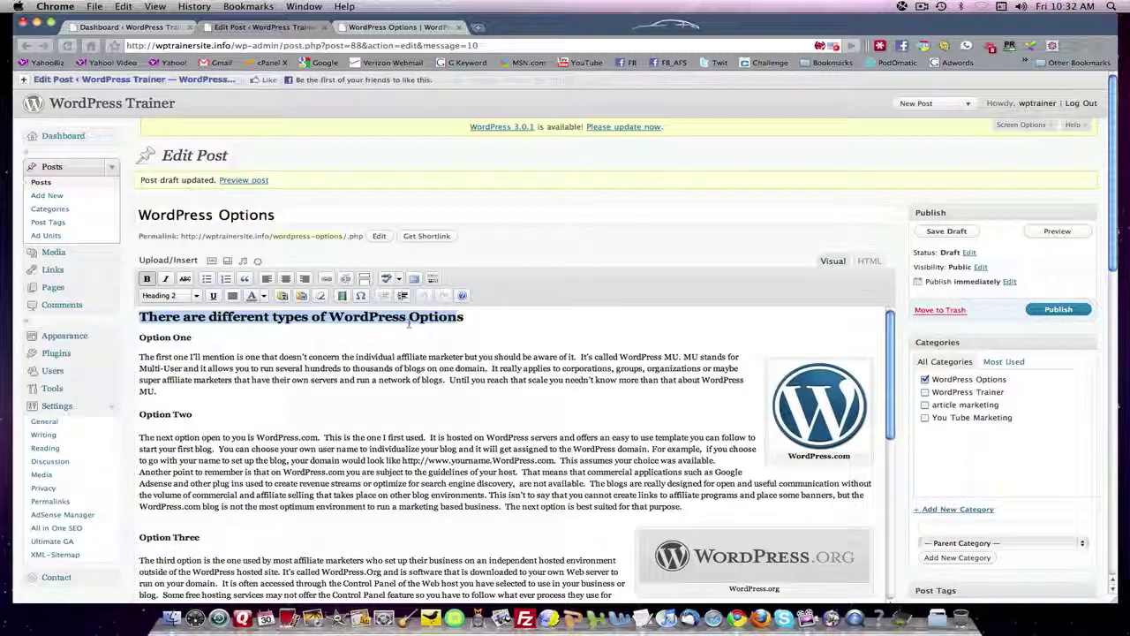
scroll(409, 323, down, 15)
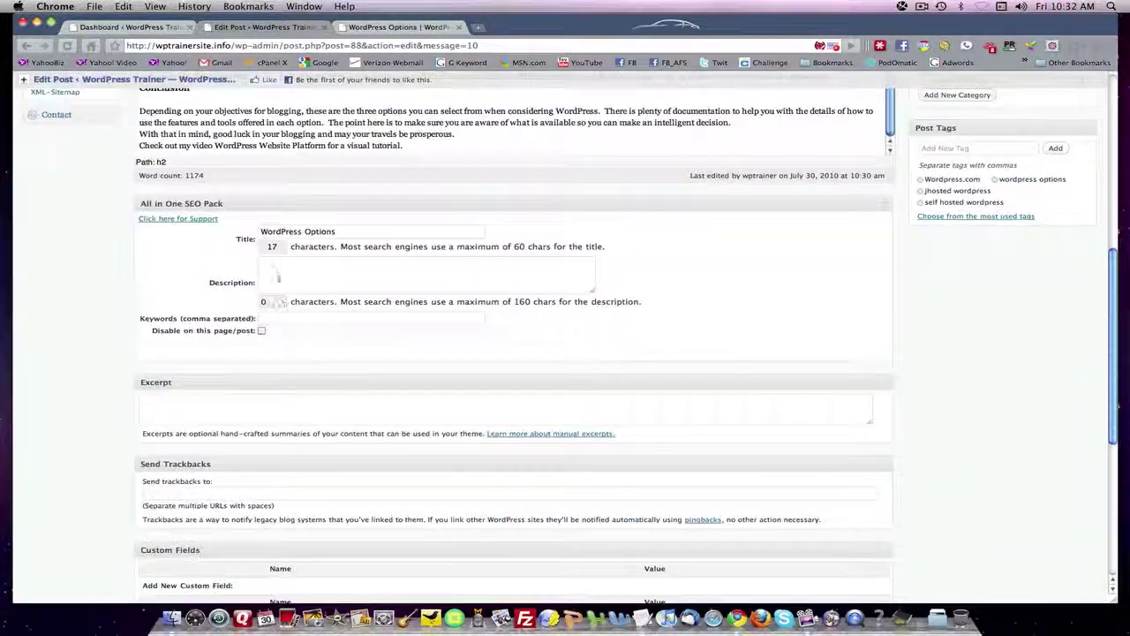
click(276, 275)
key(super+v)
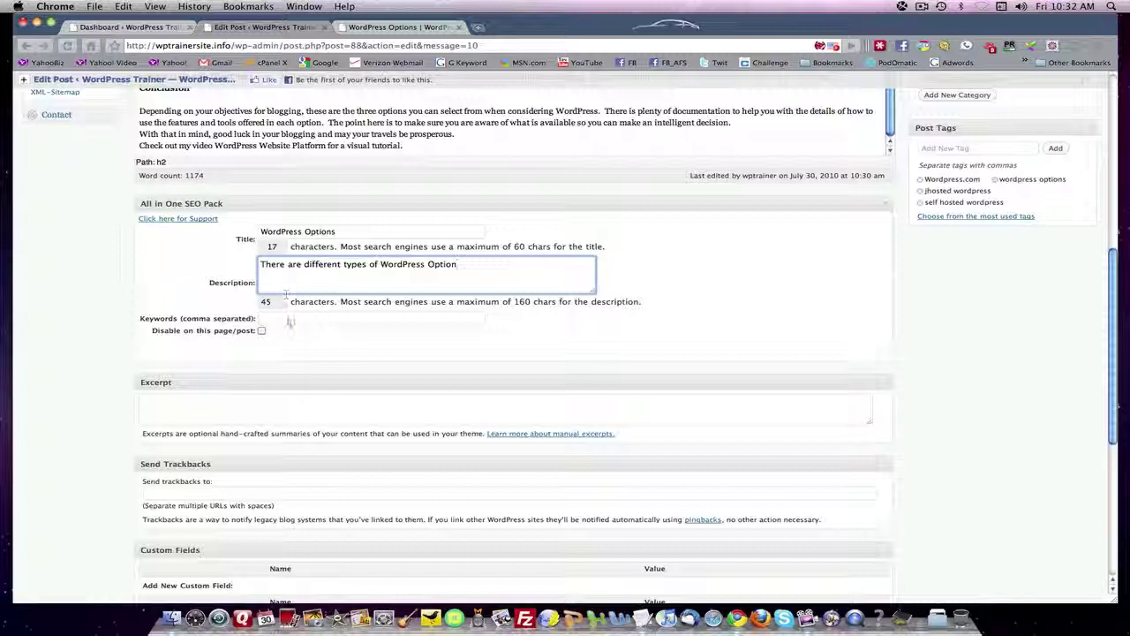
- Enter SEO keywords wordpress options, wp hosted, wp self hosted
click(281, 318)
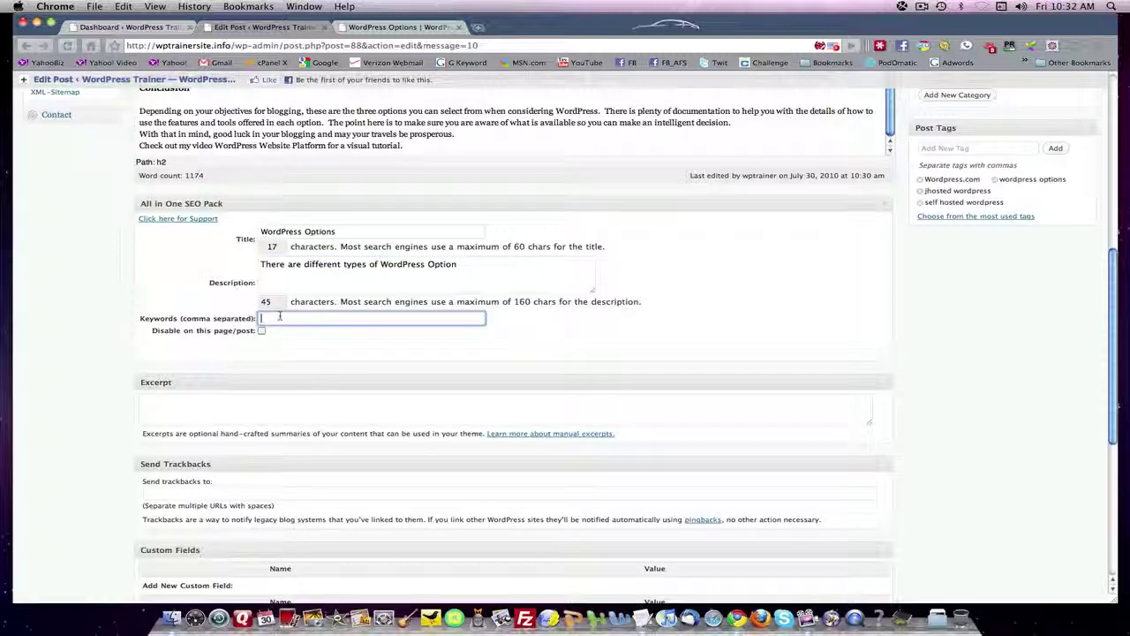
text(wor)
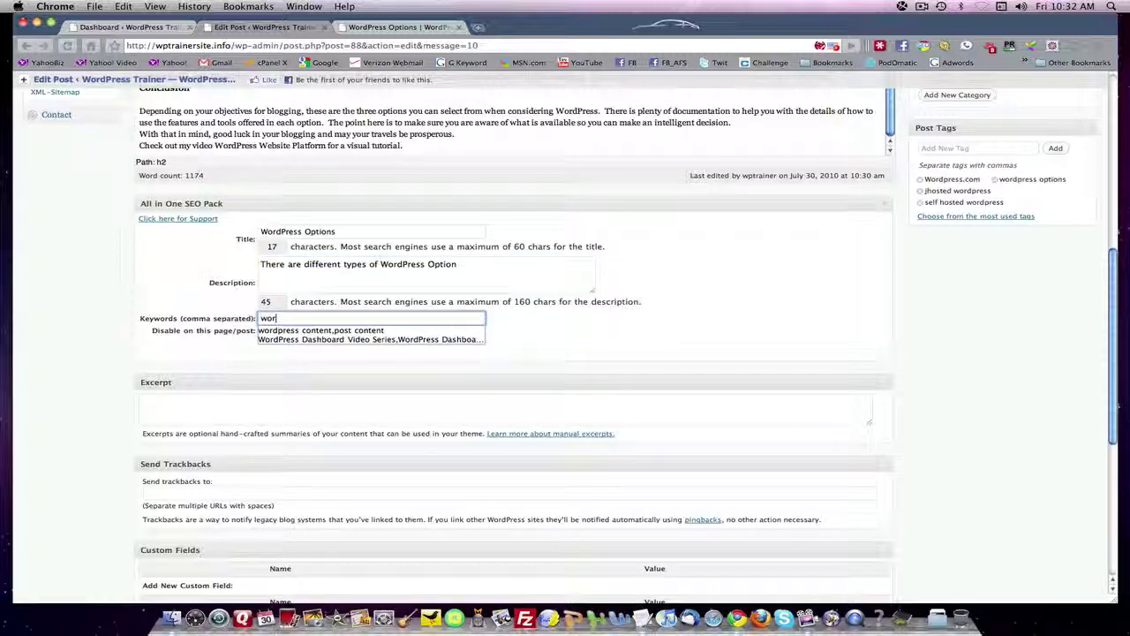
text(dpress)
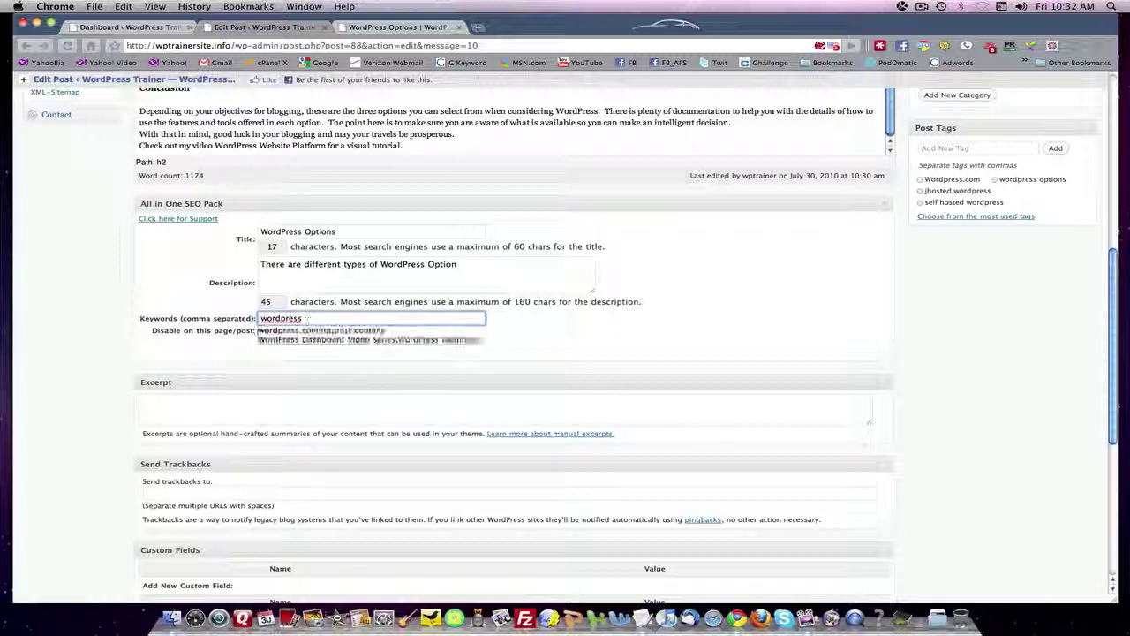
text( options, wp hosted,s)
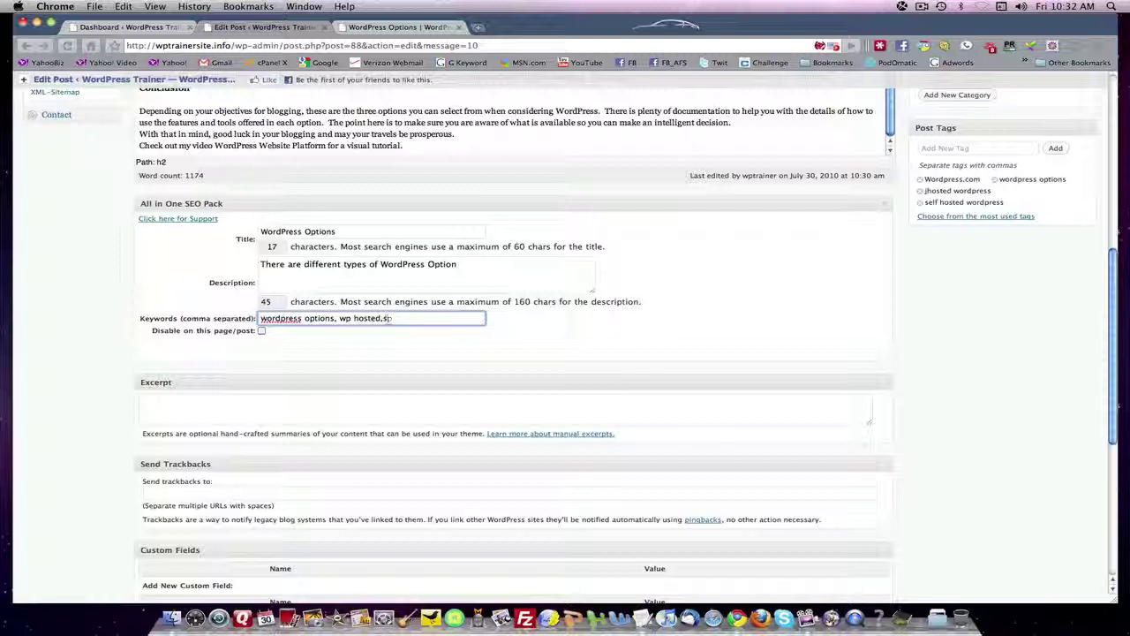
text(p w)
text(elf h)
text(a)
key(BackSpace)
key(BackSpace)
text(sted)
scroll(405, 309, up, 4)
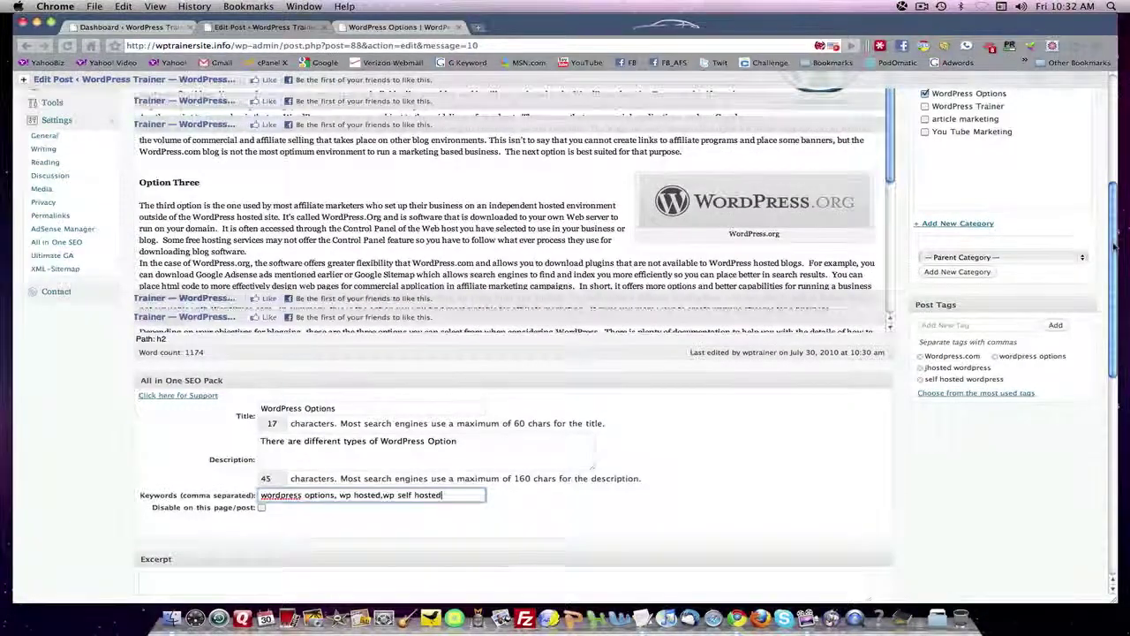
scroll(1102, 176, up, 4)
scroll(1100, 159, up, 1)
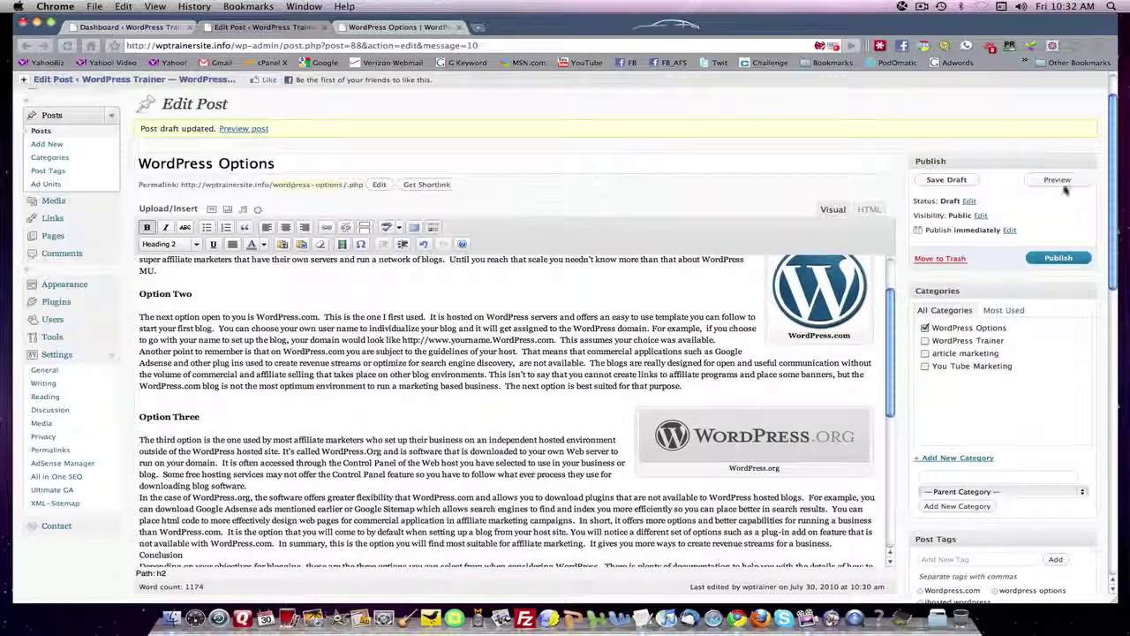
- Publish the WordPress Options post and view it on the live site
click(1058, 259)
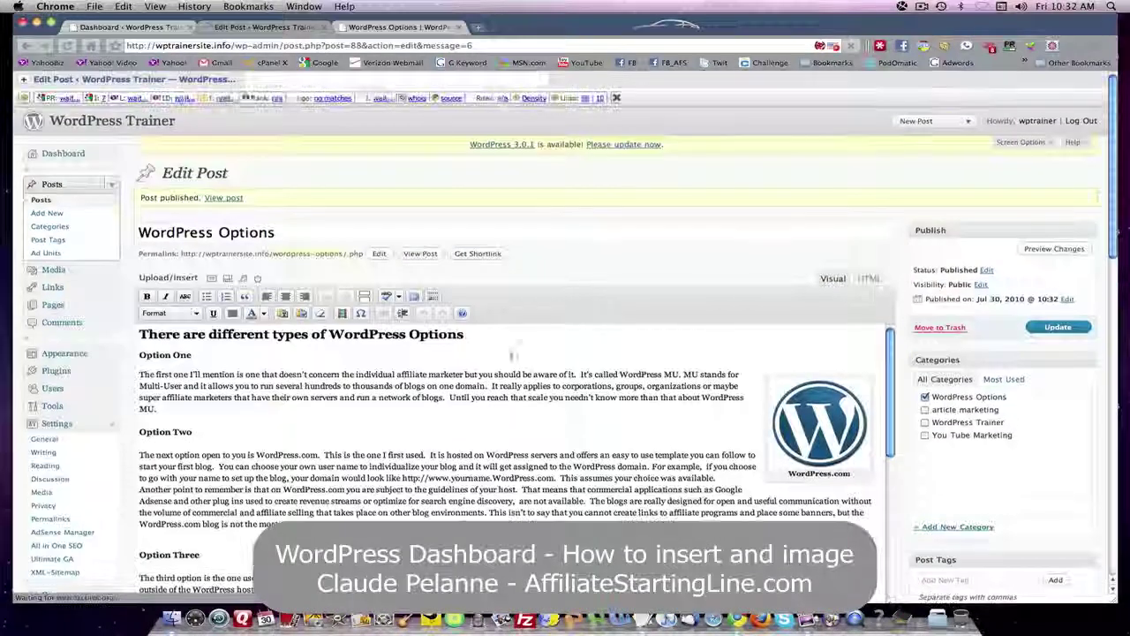
scroll(515, 360, down, 2)
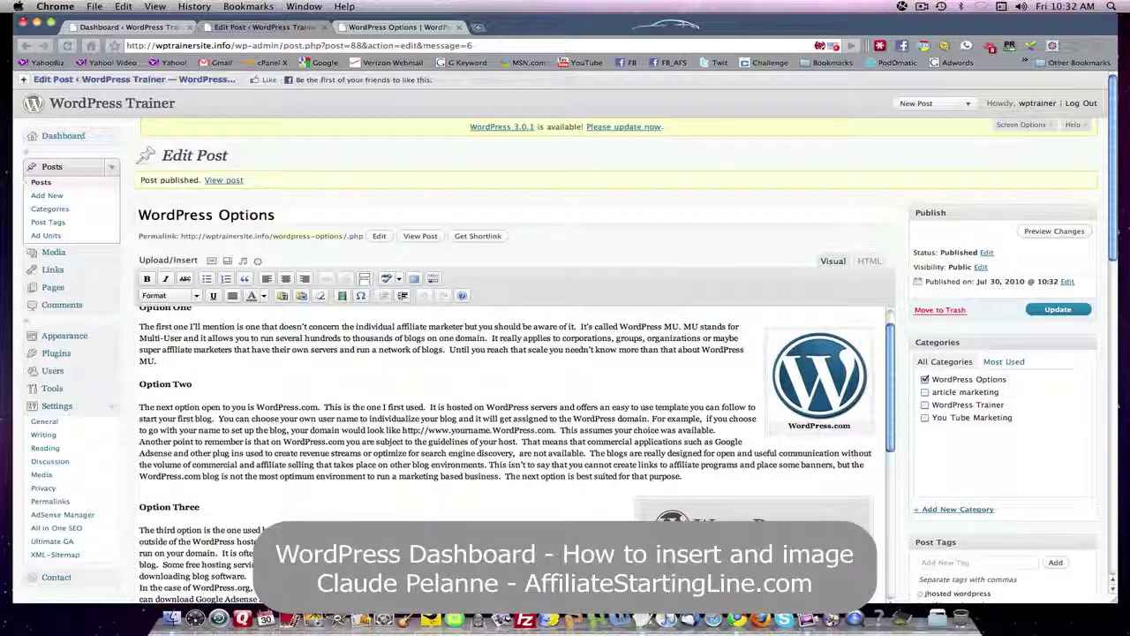
scroll(845, 356, down, 10)
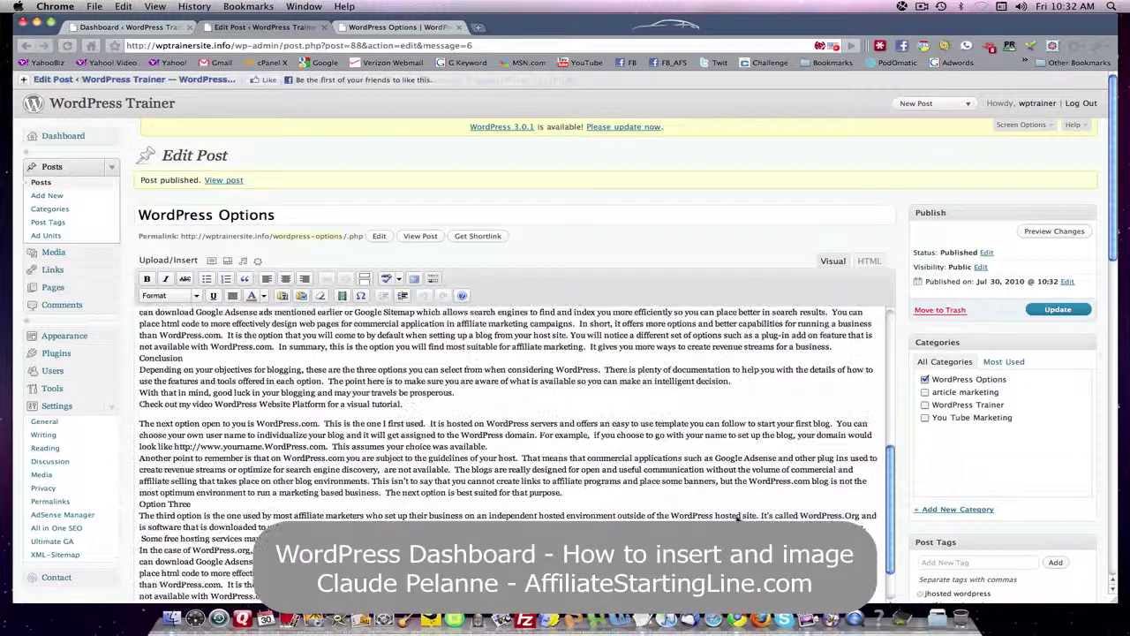
scroll(737, 521, down, 5)
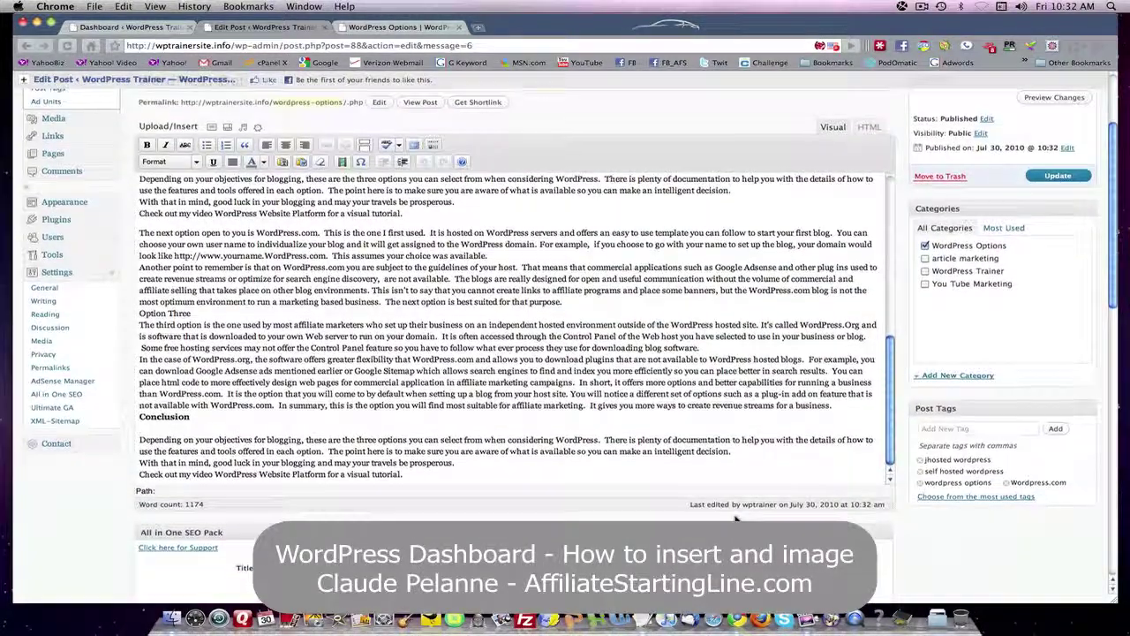
scroll(737, 494, up, 15)
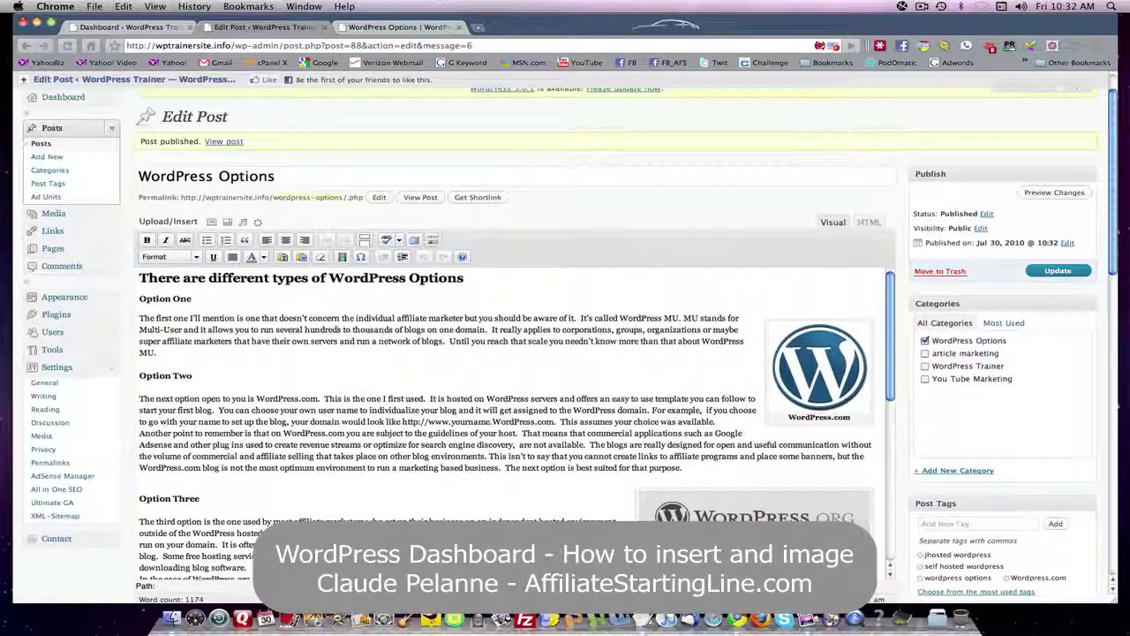
scroll(323, 280, up, 2)
click(212, 180)
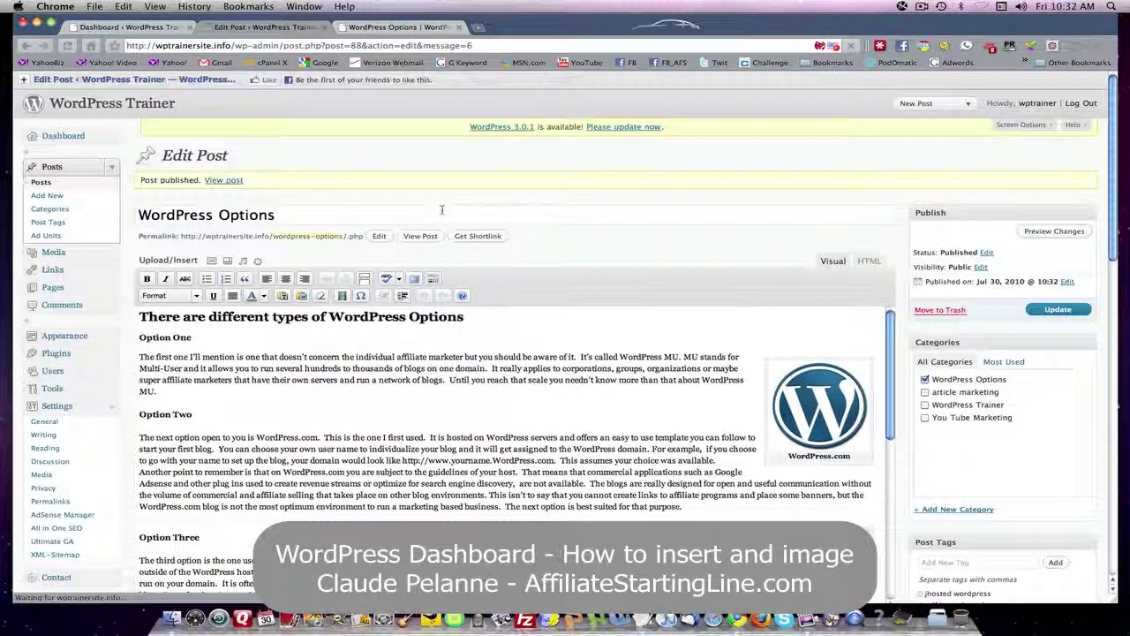
- Go to the site's home page, where the post appears below WP Trainer YouTube Videos
scroll(78, 318, down, 4)
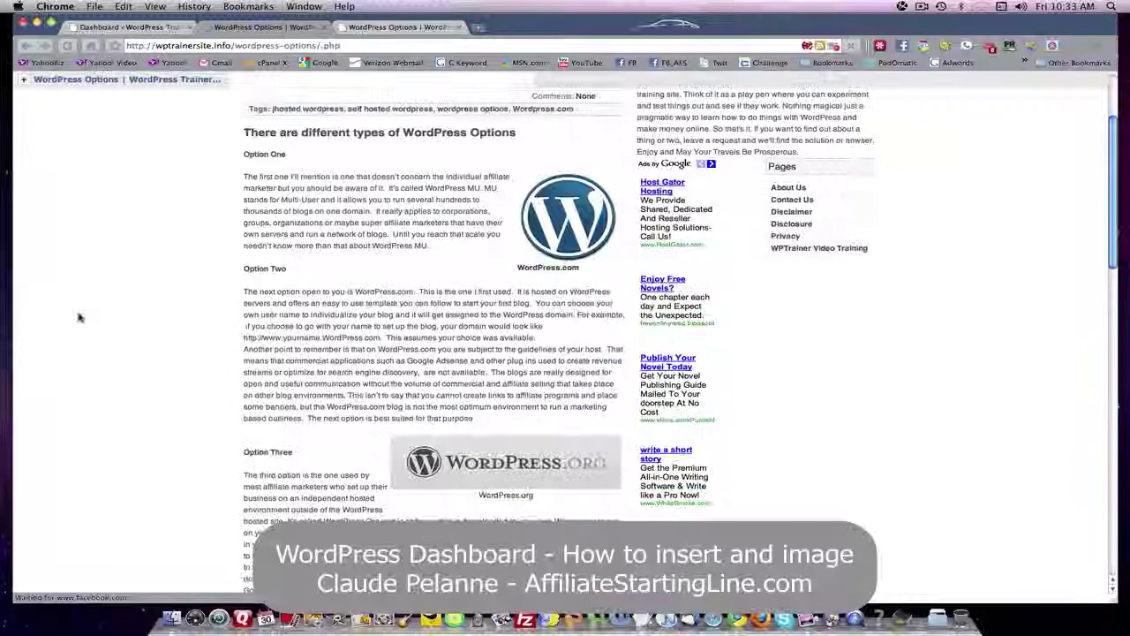
scroll(77, 318, down, 5)
scroll(77, 316, up, 9)
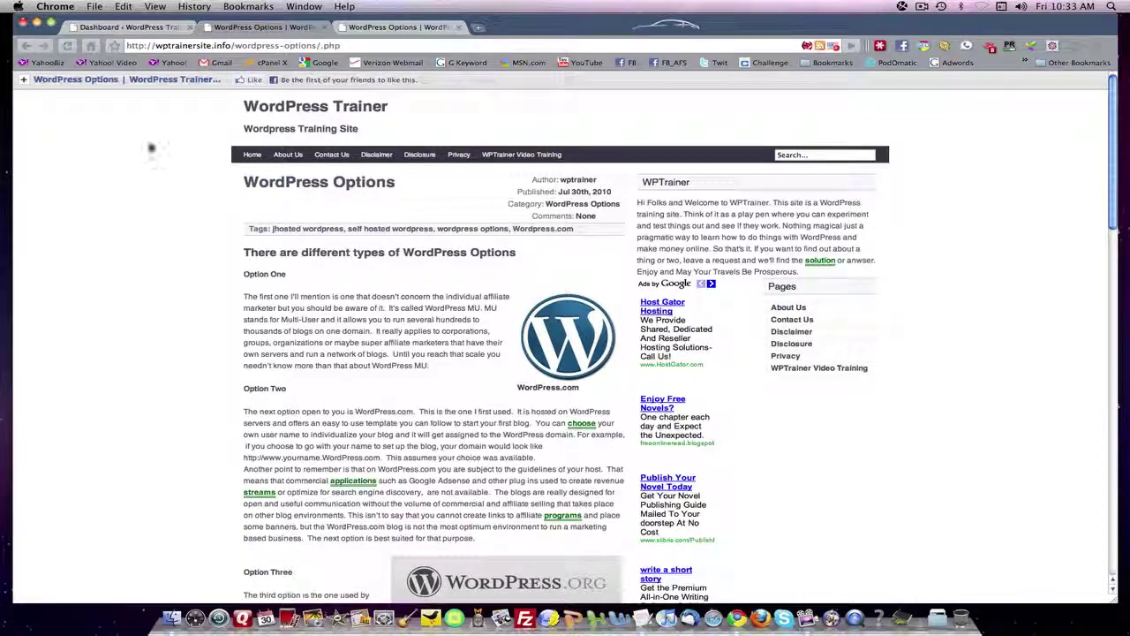
click(285, 113)
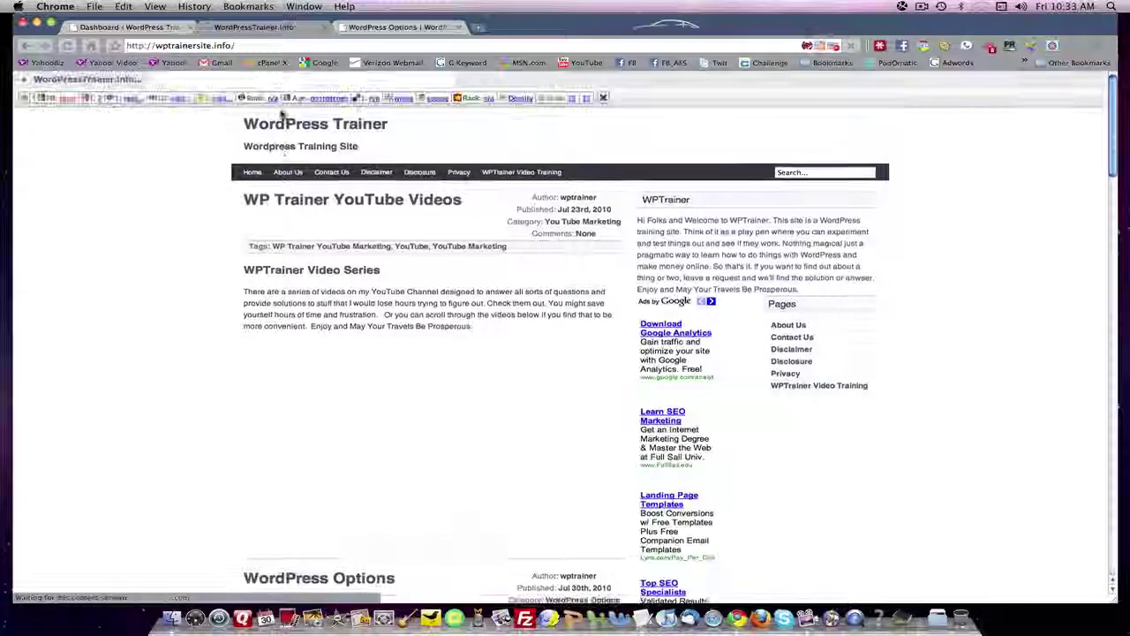